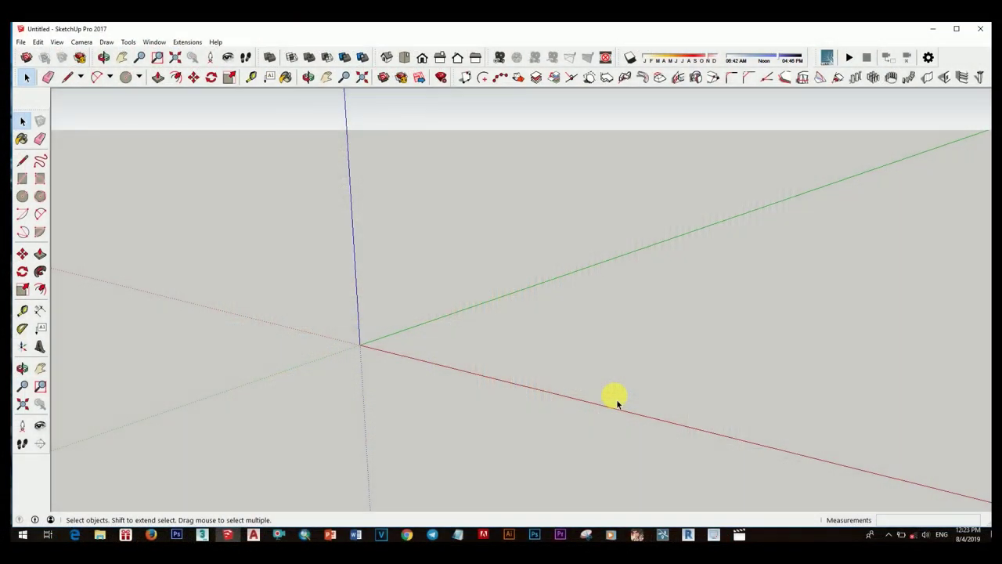
Draw a 100-sided, radius-150 circle centred at the origin, redoing the first attempt.
mouse_move(616, 398)
middle_mouse_down()
mouse_move(553, 396)
mouse_move(353, 351)
mouse_move(451, 394)
mouse_move(465, 383)
mouse_move(465, 446)
mouse_move(474, 371)
mouse_move(384, 351)
mouse_move(431, 396)
mouse_move(369, 389)
middle_mouse_up()
key("c")
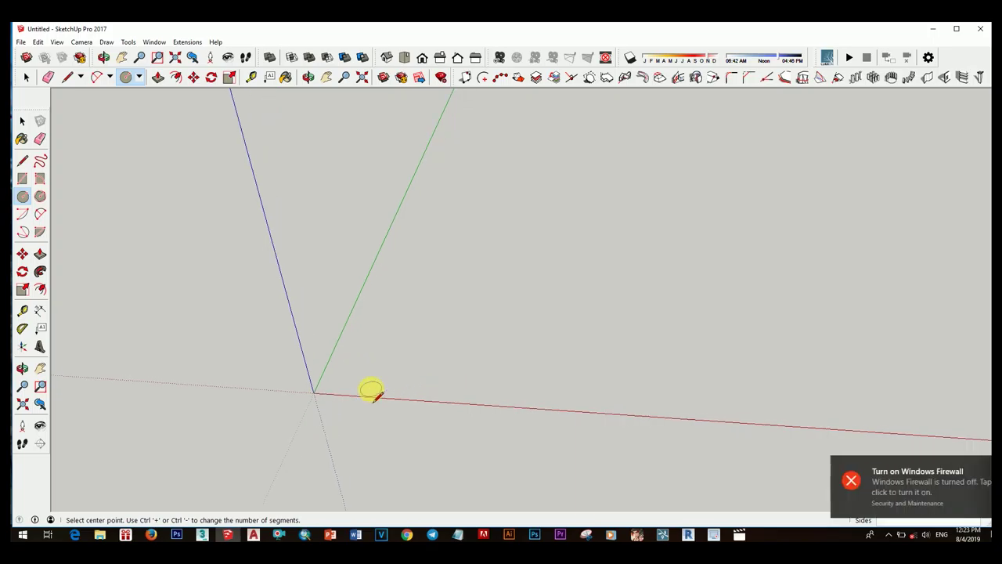
left_click(372, 382)
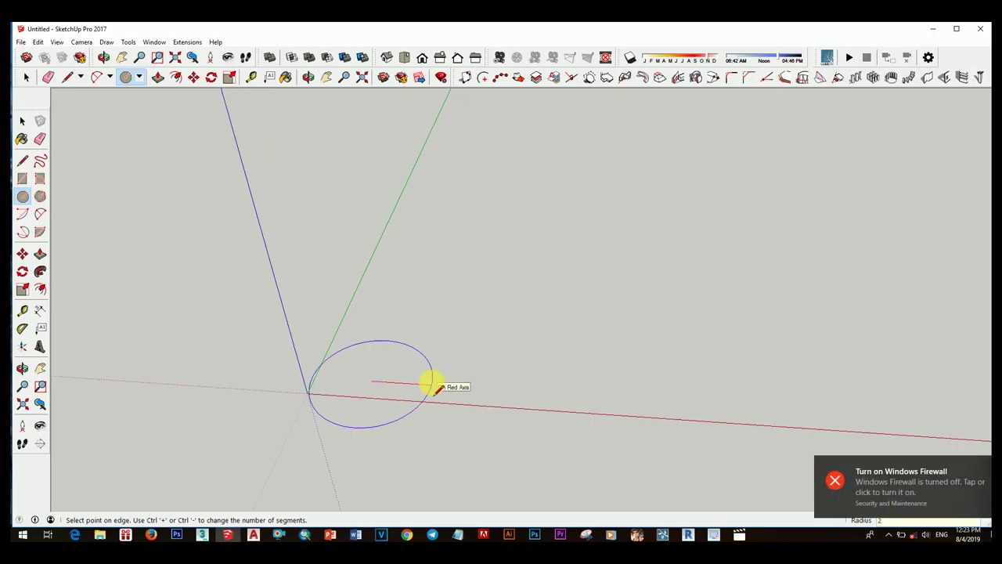
left_click(436, 385)
mouse_move(432, 385)
middle_mouse_down()
mouse_move(523, 363)
mouse_move(477, 418)
mouse_move(398, 331)
mouse_move(436, 383)
mouse_move(416, 402)
mouse_move(347, 302)
mouse_move(379, 292)
mouse_move(353, 310)
middle_mouse_up()
key("ctrl+z")
key("c")
left_click(342, 287)
left_click(424, 292)
key("space")
Push/pull the circle face upward into a thin disc.
mouse_move(420, 291)
middle_mouse_down()
mouse_move(385, 346)
mouse_move(571, 340)
middle_mouse_up()
left_click(570, 339)
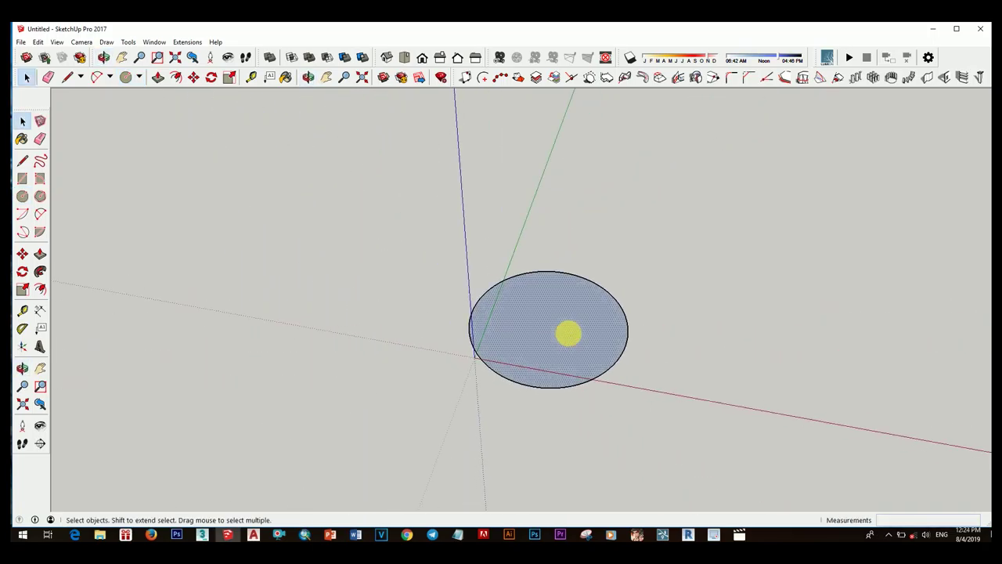
key("p")
left_click(572, 339)
key("Return")
key("space")
scroll(609, 391, "down", 2)
middle_click_drag(608, 391, 567, 354)
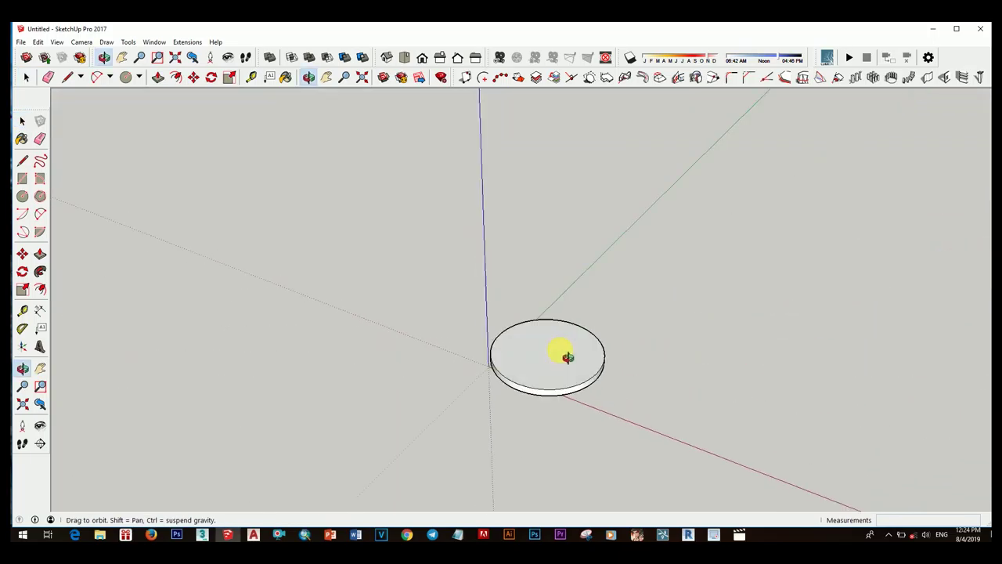
scroll(566, 353, "up", 3)
Select the whole disc and make it a group.
scroll(582, 371, "up", 2)
triple_click(557, 368)
right_click(557, 368)
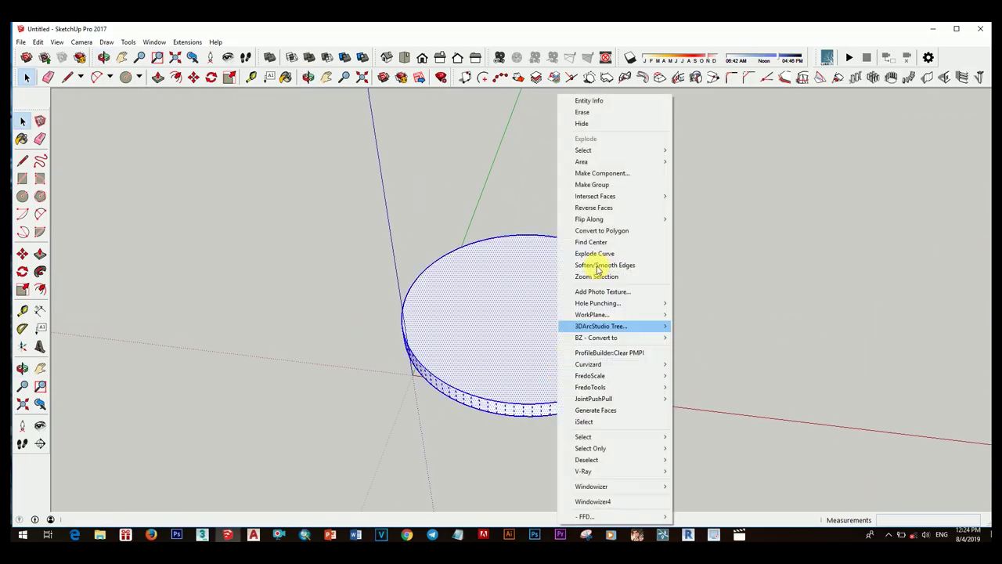
left_click(600, 184)
Paint the disc with the Wood Floor Parquet material.
key("b")
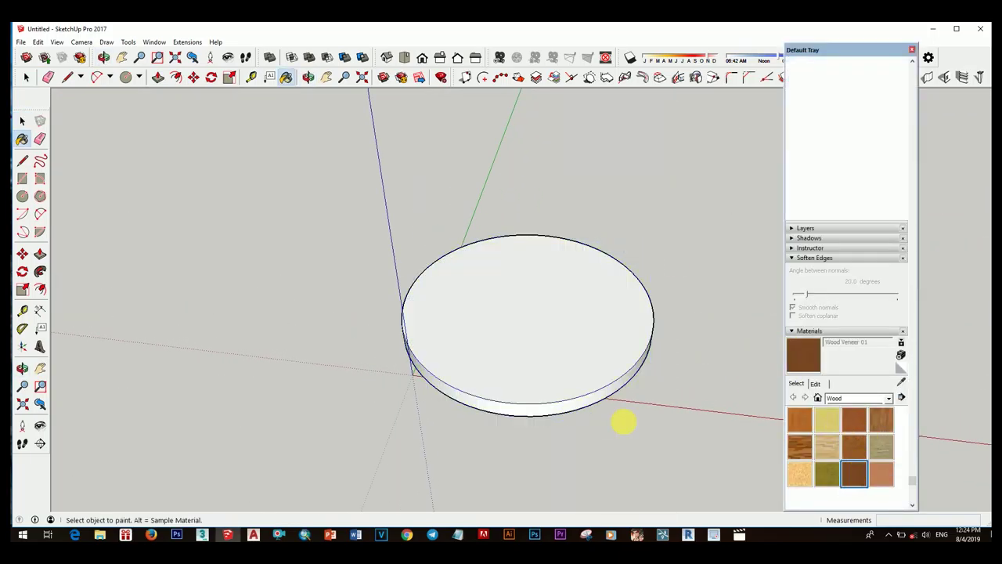
left_click(580, 392)
middle_click_drag(579, 392, 470, 324)
left_click(854, 445)
left_click(485, 326)
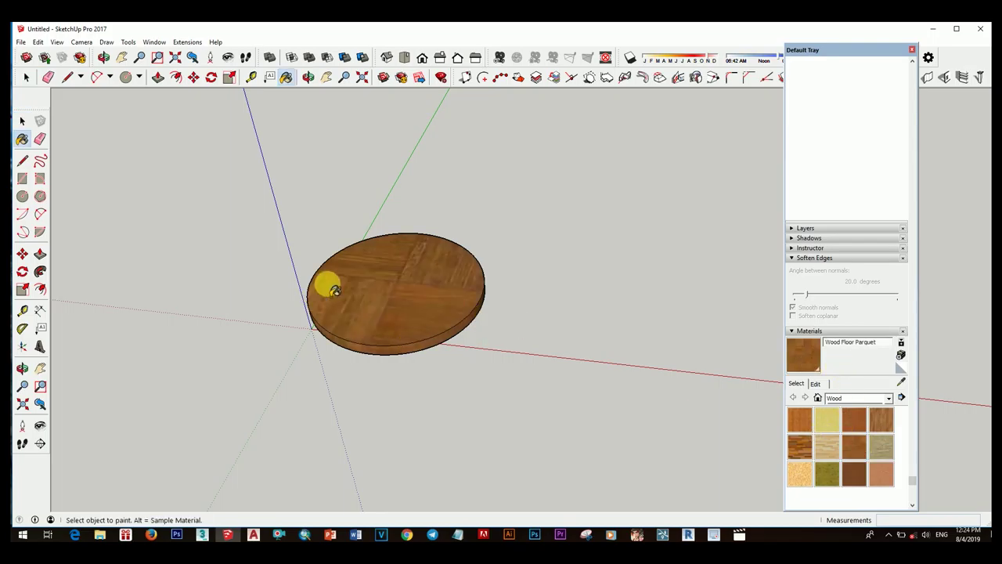
scroll(334, 290, "up", 3)
scroll(449, 376, "down", 3)
mouse_move(449, 376)
middle_mouse_down()
mouse_move(306, 212)
mouse_move(574, 286)
mouse_move(627, 224)
middle_mouse_up()
key("space")
Darken the parquet texture's brightness and set its texture size to 1500mm.
left_click(815, 383)
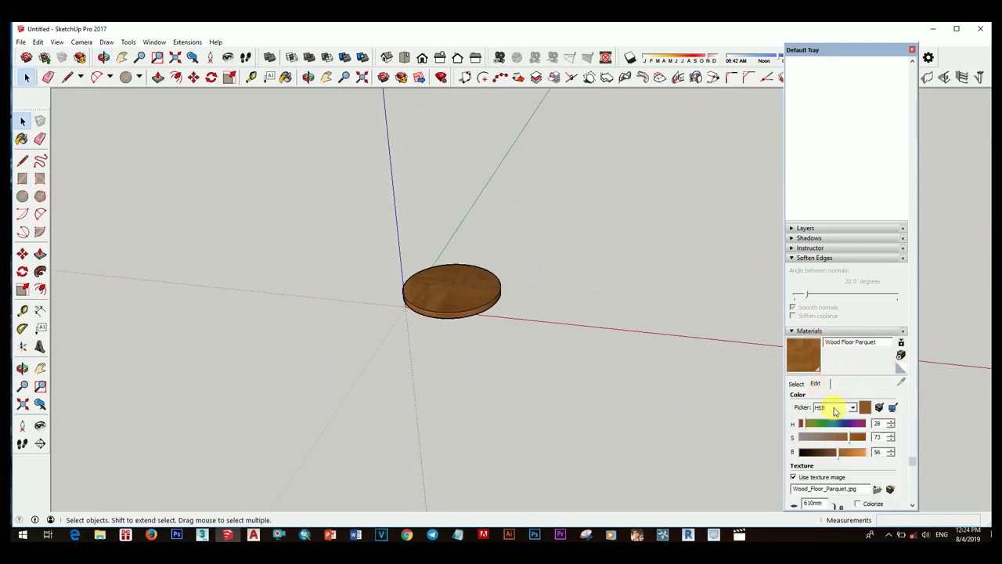
left_click_drag(834, 454, 833, 455)
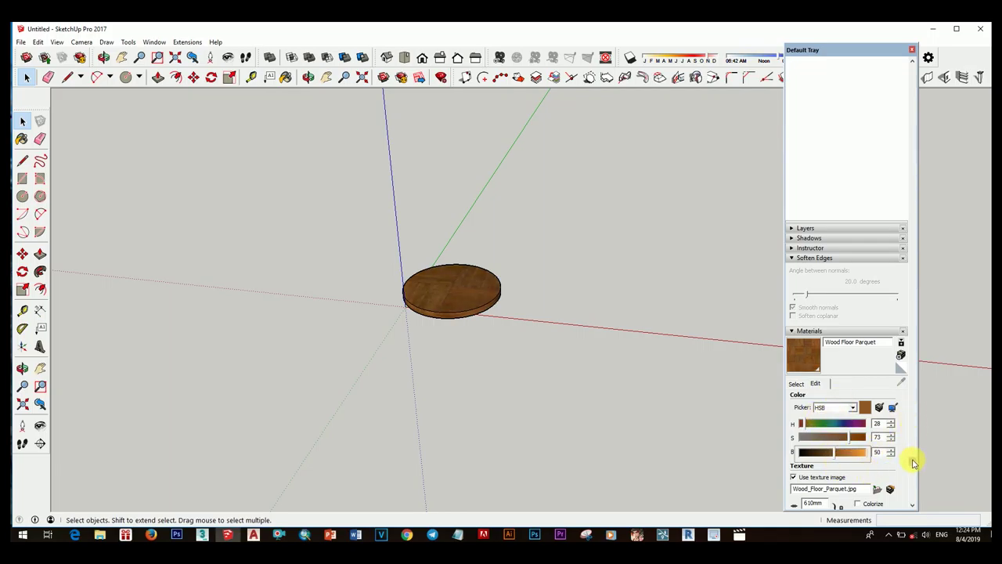
scroll(912, 463, "down", 2)
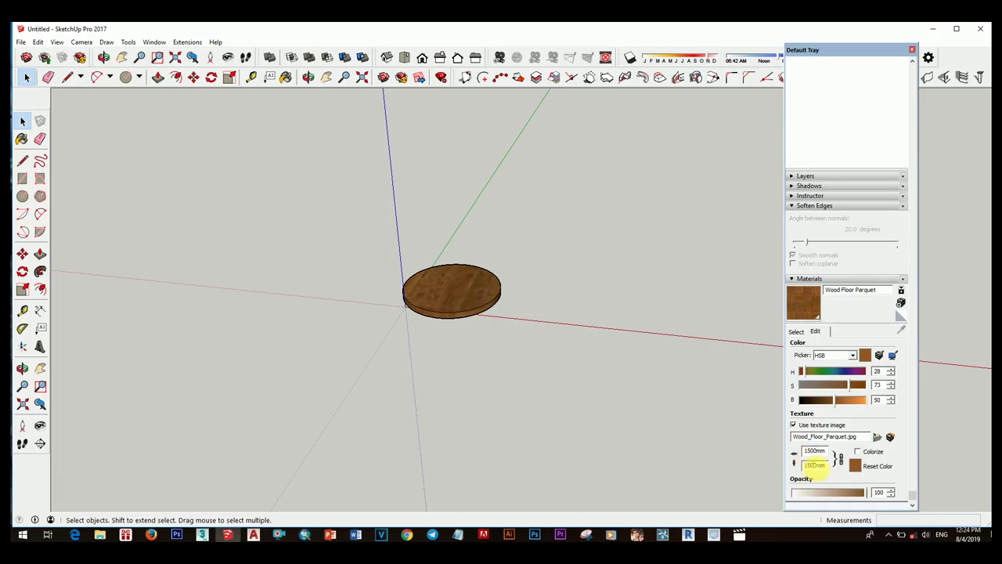
scroll(470, 313, "up", 3)
Move the wooden disc to the right along the red axis and deselect it.
mouse_move(465, 314)
middle_mouse_down()
mouse_move(340, 413)
mouse_move(533, 363)
mouse_move(501, 338)
mouse_move(521, 224)
mouse_move(521, 347)
middle_mouse_up()
scroll(512, 391, "down", 2)
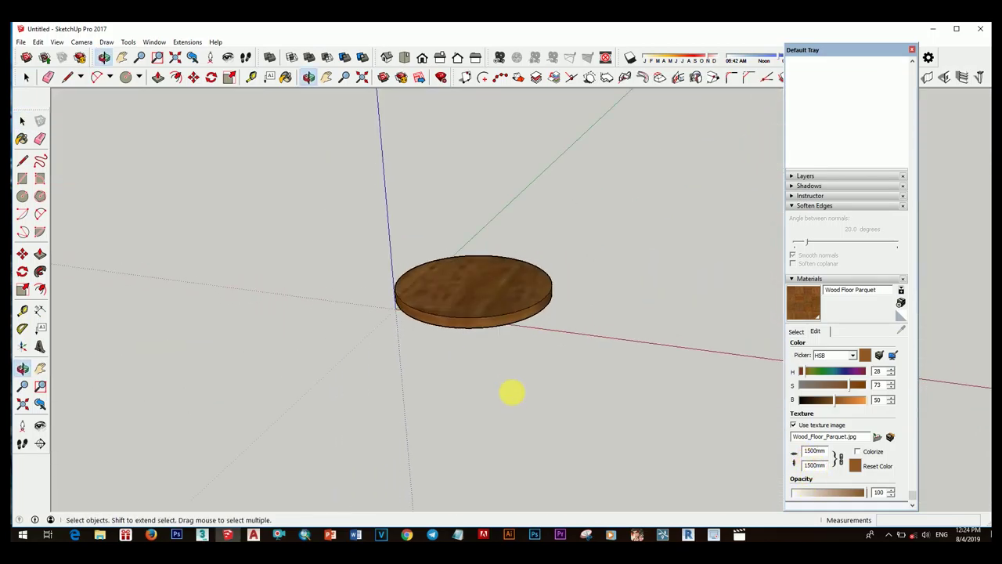
left_click(501, 343)
key("m")
left_click_drag(501, 342, 671, 327)
mouse_move(671, 326)
middle_mouse_down()
mouse_move(548, 335)
mouse_move(508, 354)
mouse_move(445, 335)
mouse_move(472, 329)
mouse_move(483, 342)
middle_mouse_up()
key("space")
left_click(444, 335)
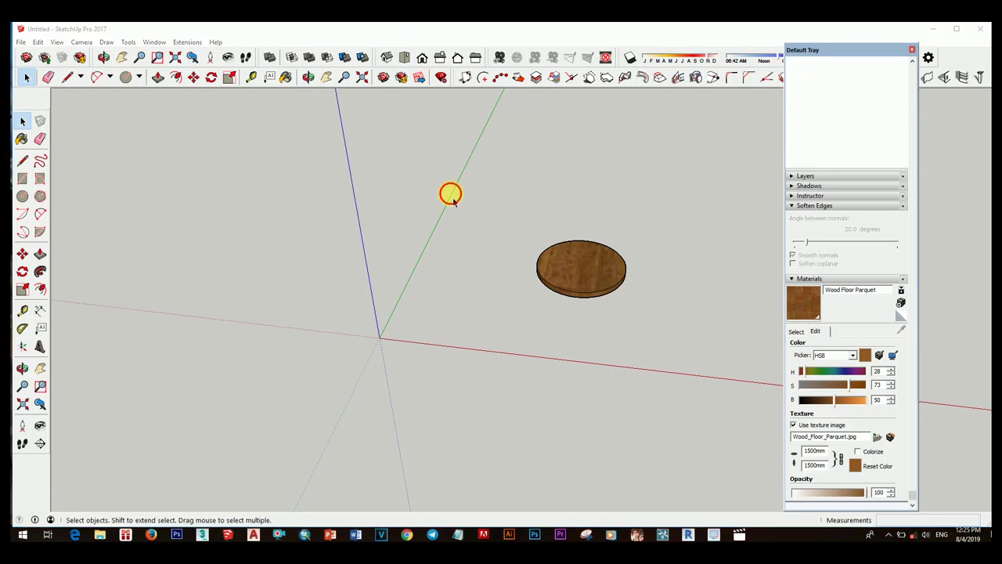
Measure guide lines offset from the axes near the origin with the Tape Measure.
middle_click_drag(450, 192, 454, 298)
key("t")
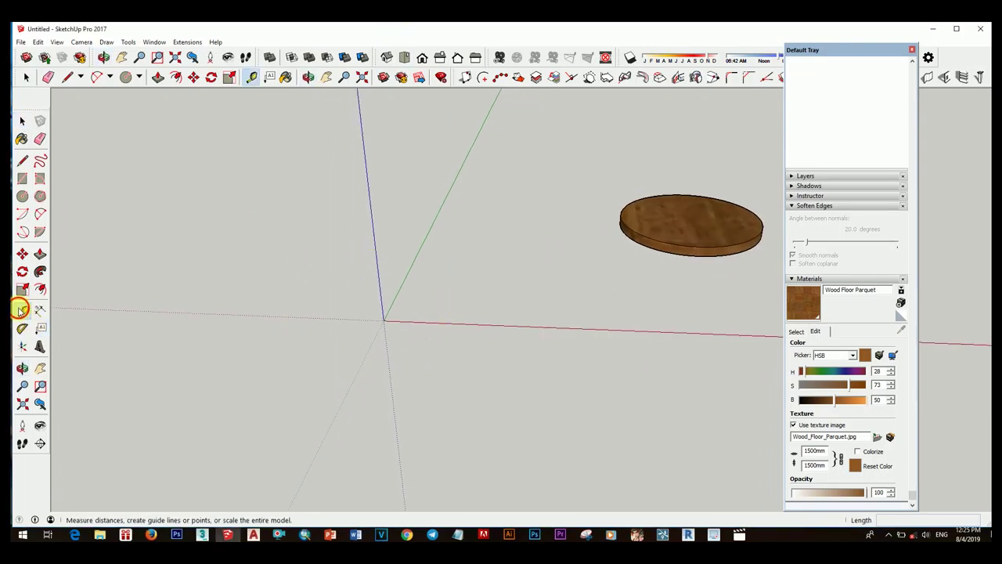
left_click(373, 219)
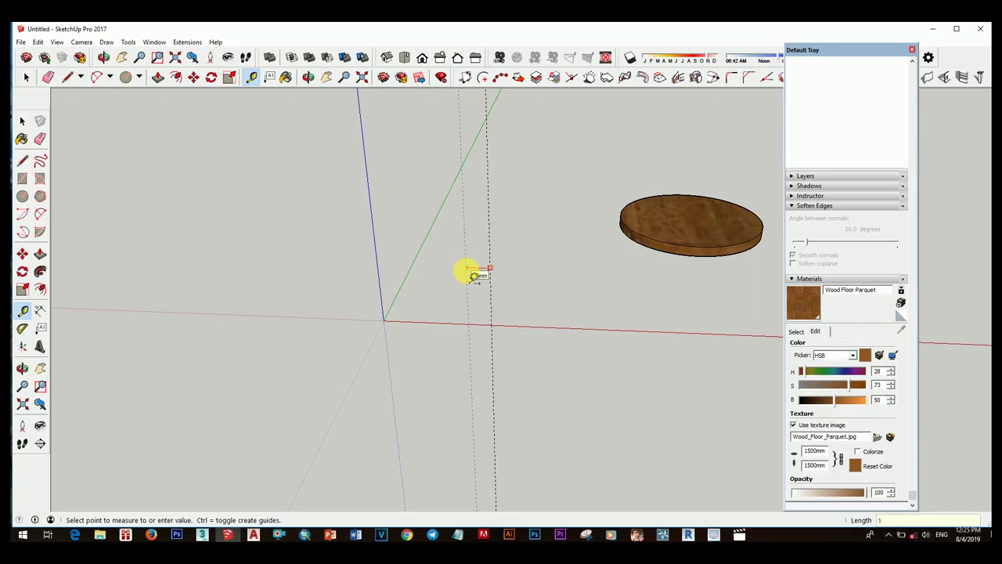
middle_click_drag(473, 277, 486, 272)
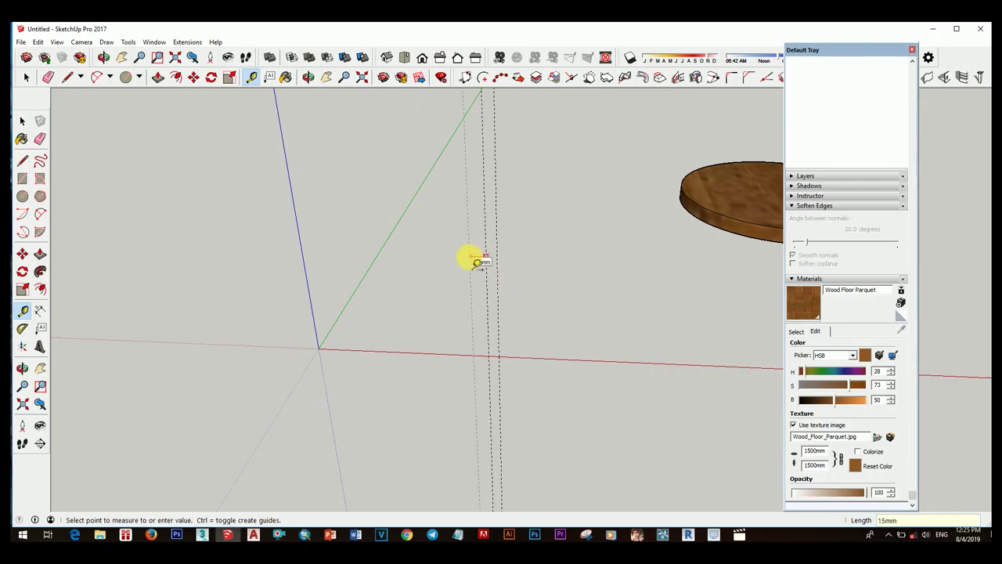
middle_click_drag(499, 305, 497, 340)
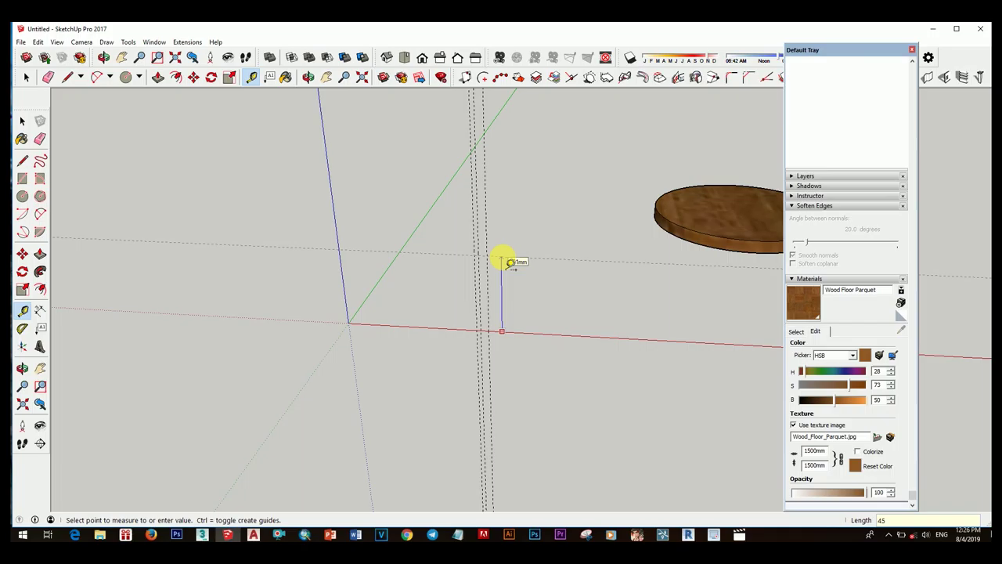
key("space")
mouse_move(515, 331)
middle_mouse_down()
mouse_move(519, 298)
mouse_move(655, 320)
mouse_move(488, 381)
mouse_move(611, 351)
mouse_move(649, 259)
mouse_move(644, 279)
mouse_move(472, 271)
mouse_move(479, 288)
middle_mouse_up()
Refine the guide layout with another Tape Measure pass and the Eraser.
key("t")
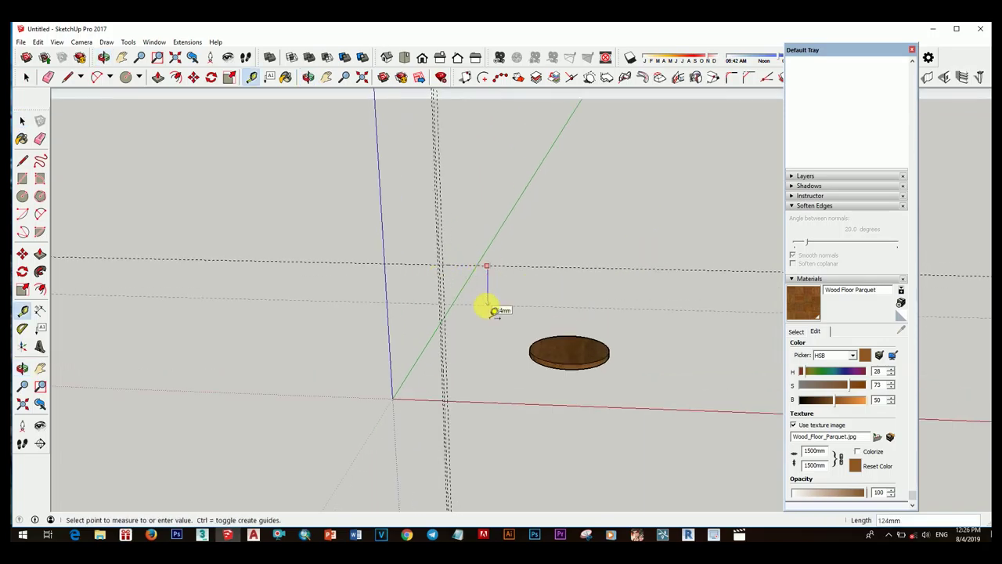
key("space")
key("e")
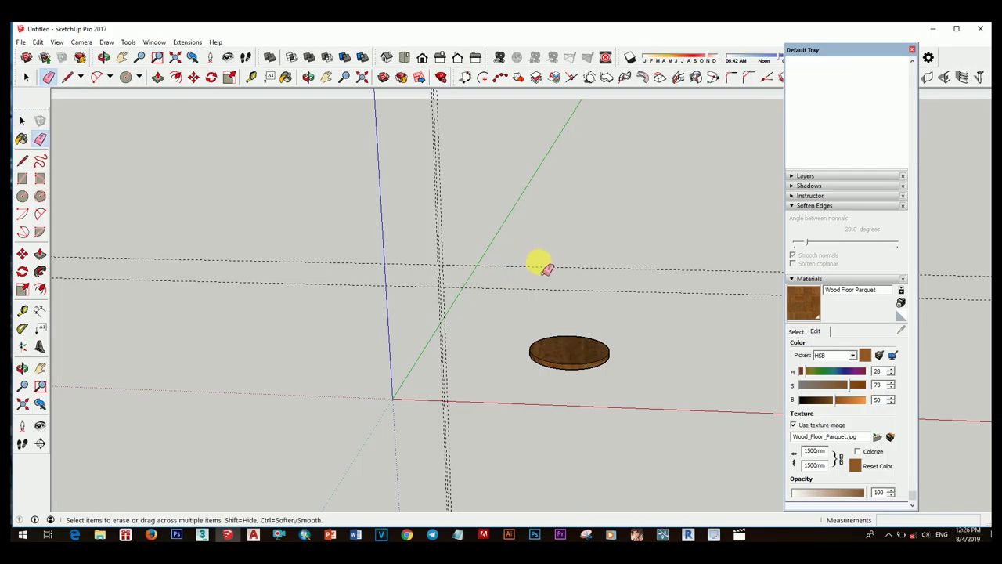
key("space")
mouse_move(537, 263)
middle_mouse_down()
mouse_move(559, 309)
mouse_move(552, 347)
middle_mouse_up()
scroll(552, 346, "up", 3)
Draw a vertical line from the guide crossing on the red axis.
key("l")
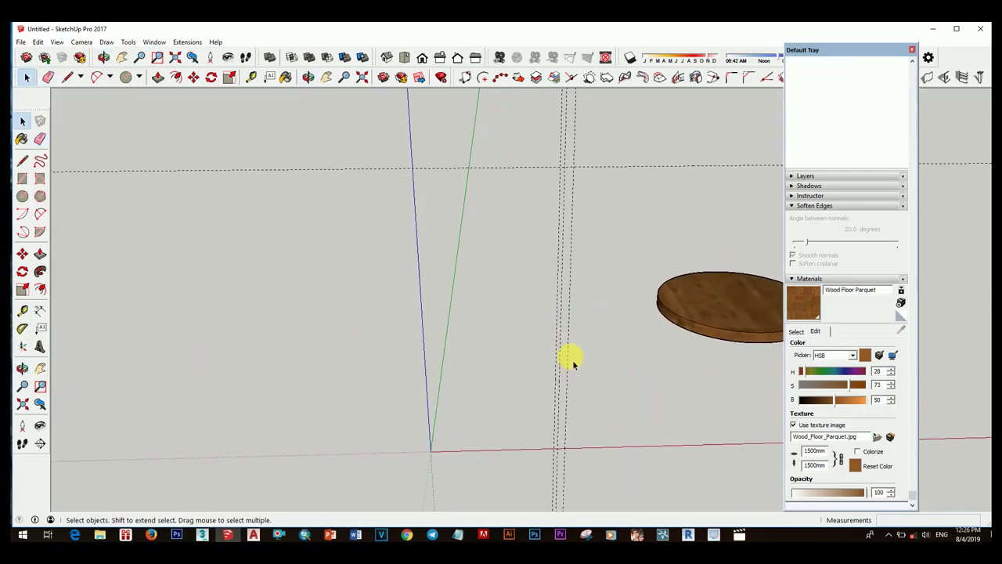
left_click(559, 167)
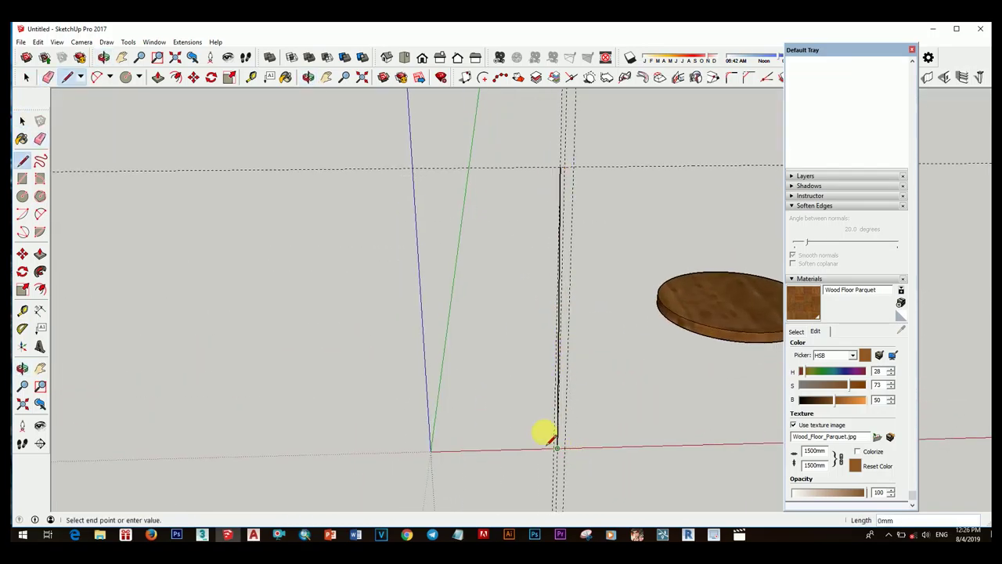
mouse_move(551, 444)
middle_mouse_down()
mouse_move(559, 398)
mouse_move(517, 412)
mouse_move(501, 396)
mouse_move(494, 417)
mouse_move(467, 428)
mouse_move(510, 450)
mouse_move(473, 441)
mouse_move(494, 457)
mouse_move(430, 399)
mouse_move(456, 351)
mouse_move(470, 392)
middle_mouse_up()
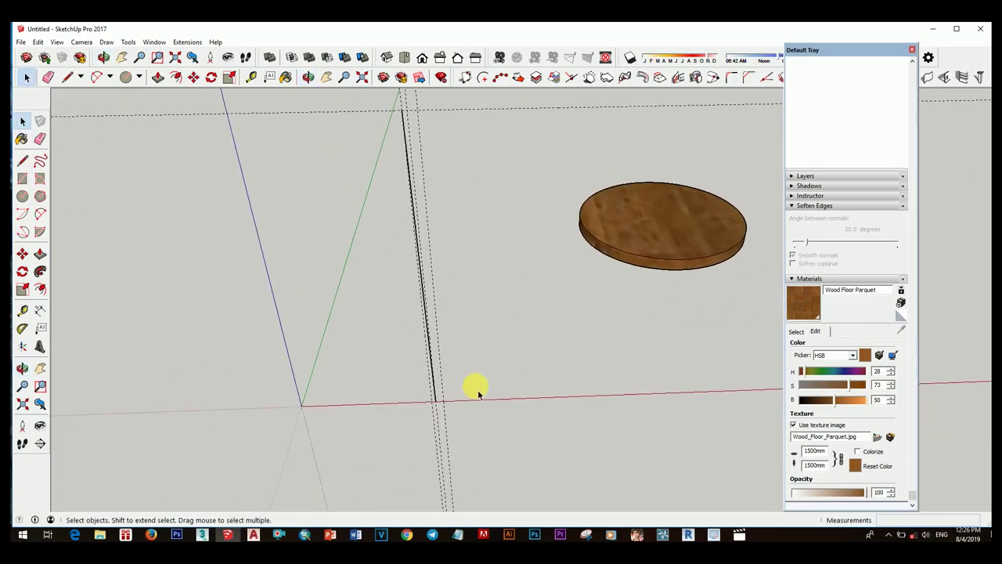
scroll(478, 392, "up", 3)
Draw a small circle centred at the line's base.
key("c")
scroll(436, 402, "up", 2)
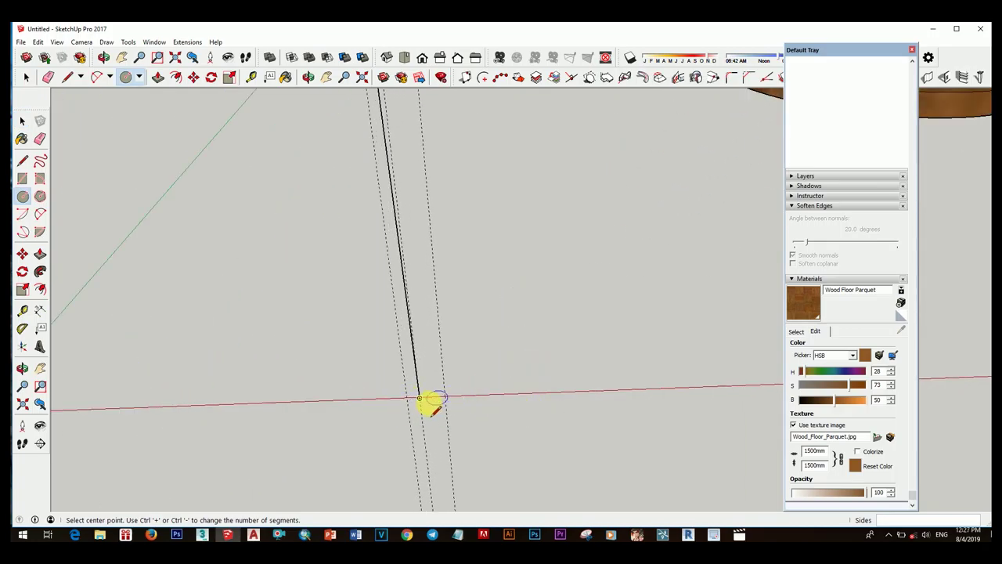
left_click(444, 398)
left_click(600, 244)
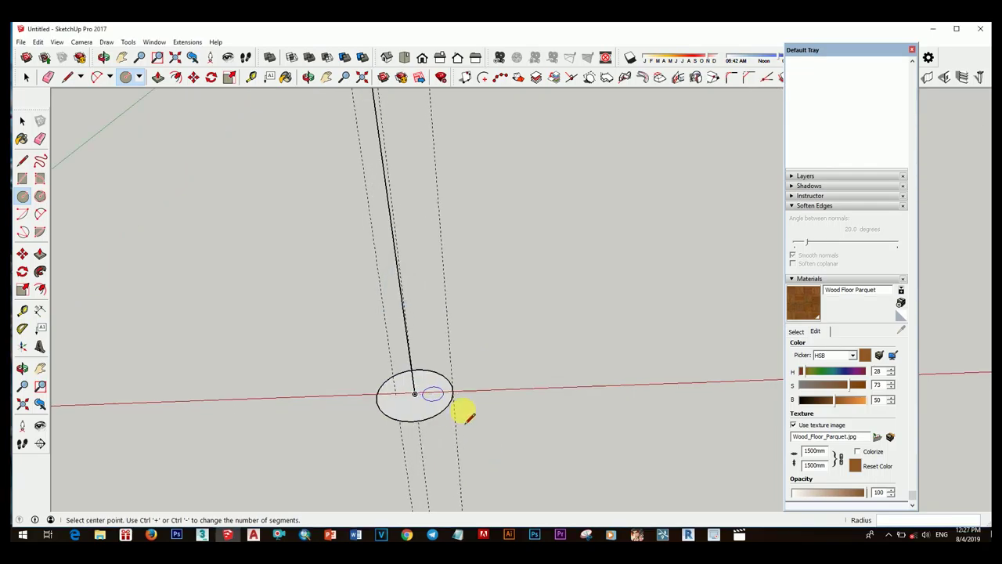
Split the small circle with a line and erase one half.
key("l")
middle_click_drag(483, 415, 423, 415)
left_click(483, 468)
key("space")
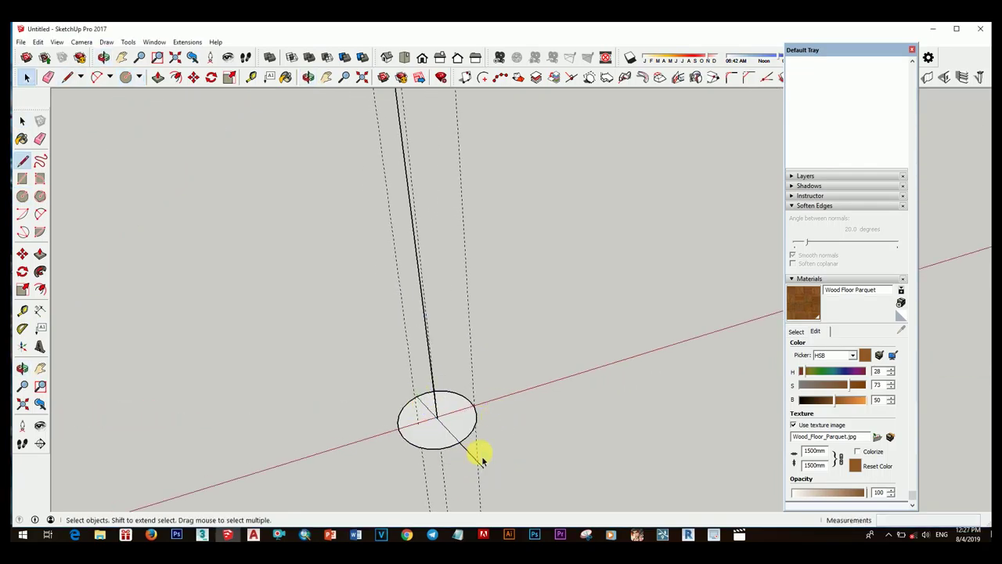
scroll(476, 454, "up", 2)
middle_click_drag(492, 458, 507, 479)
key("e")
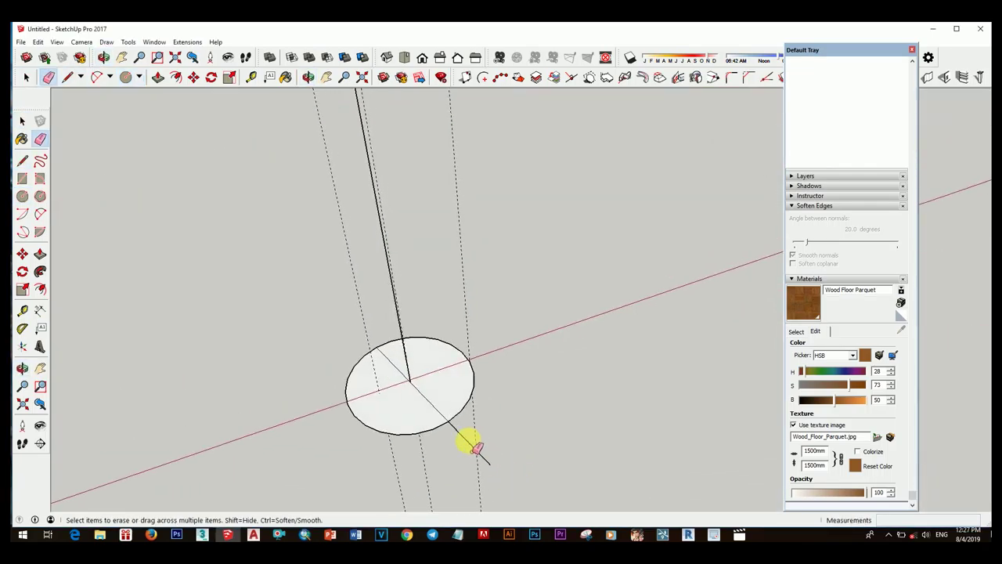
left_click(398, 432)
key("space")
mouse_move(515, 441)
middle_mouse_down()
mouse_move(429, 409)
mouse_move(441, 438)
mouse_move(456, 444)
middle_mouse_up()
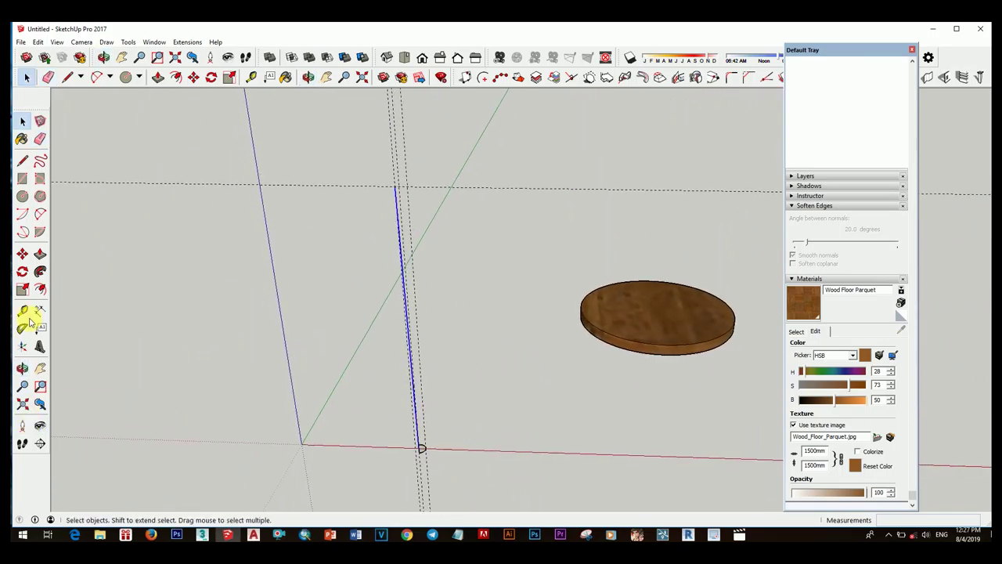
Push/pull the remaining circle face upward into a thin rod, repeating the extrusion.
key("p")
left_click(421, 449)
mouse_move(447, 420)
middle_mouse_down()
mouse_move(519, 519)
mouse_move(476, 418)
mouse_move(401, 379)
mouse_move(509, 407)
mouse_move(443, 381)
mouse_move(443, 462)
middle_mouse_up()
left_click(477, 418)
key("space")
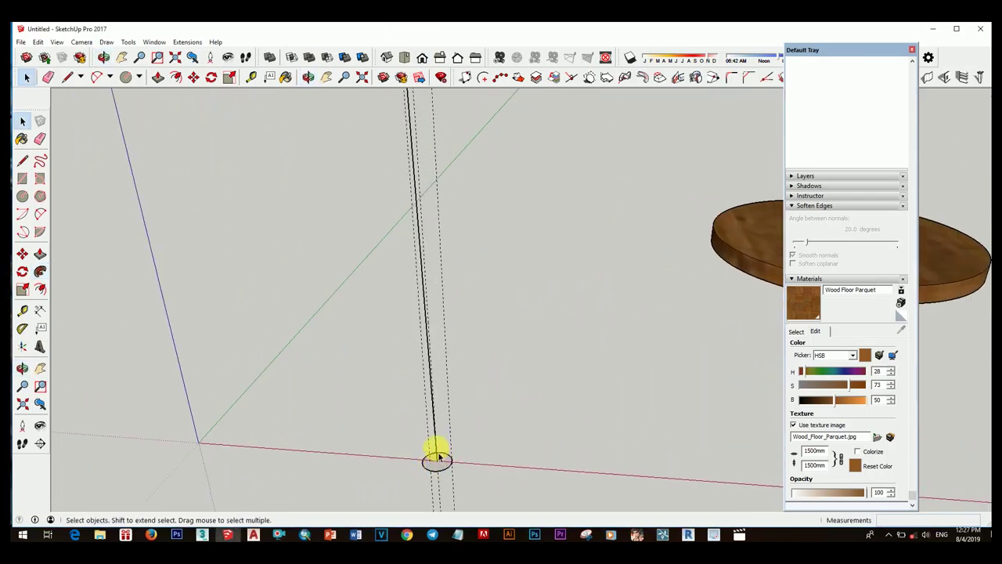
mouse_move(313, 407)
middle_mouse_down()
mouse_move(443, 418)
mouse_move(407, 328)
middle_mouse_up()
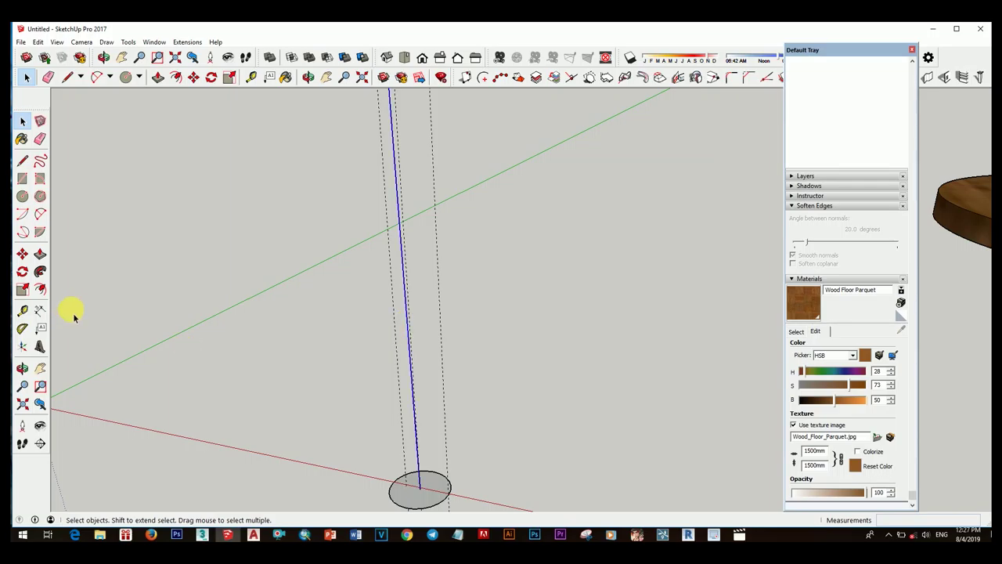
double_click(405, 488)
mouse_move(402, 488)
middle_mouse_down()
mouse_move(394, 347)
mouse_move(411, 396)
mouse_move(546, 475)
mouse_move(550, 431)
mouse_move(523, 447)
mouse_move(418, 385)
mouse_move(427, 409)
mouse_move(406, 417)
mouse_move(459, 440)
middle_mouse_up()
Undo the rod extrusion and move the small circle further along the red axis.
key("ctrl+z")
key("space")
key("m")
left_click(436, 426)
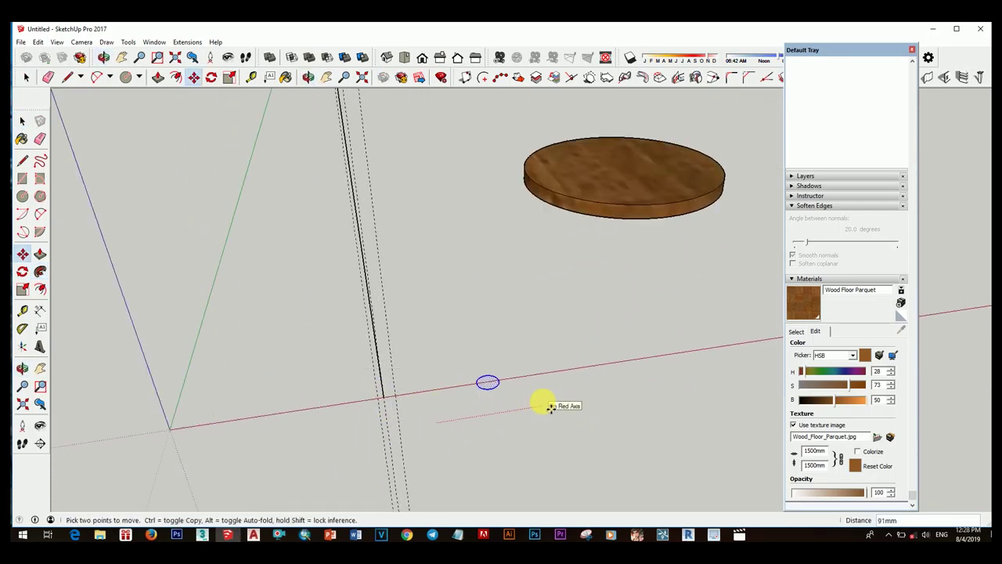
left_click(544, 402)
key("space")
mouse_move(544, 403)
middle_mouse_down()
mouse_move(546, 441)
mouse_move(465, 412)
middle_mouse_up()
Close the tapered leg outline into a face with the Line tool.
key("l")
middle_click_drag(410, 246, 383, 216)
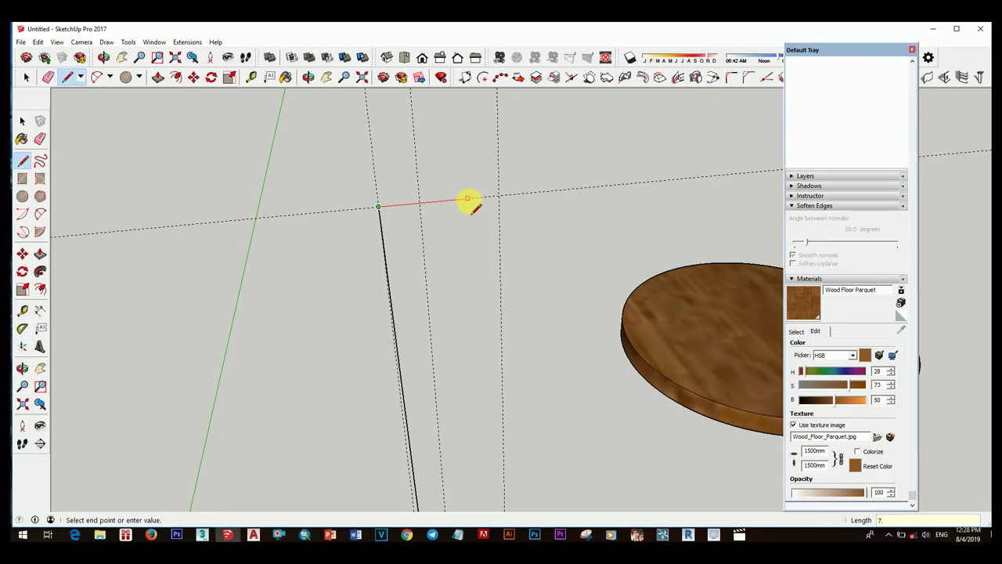
mouse_move(467, 199)
middle_mouse_down()
mouse_move(440, 284)
mouse_move(441, 391)
mouse_move(441, 376)
mouse_move(433, 382)
middle_mouse_up()
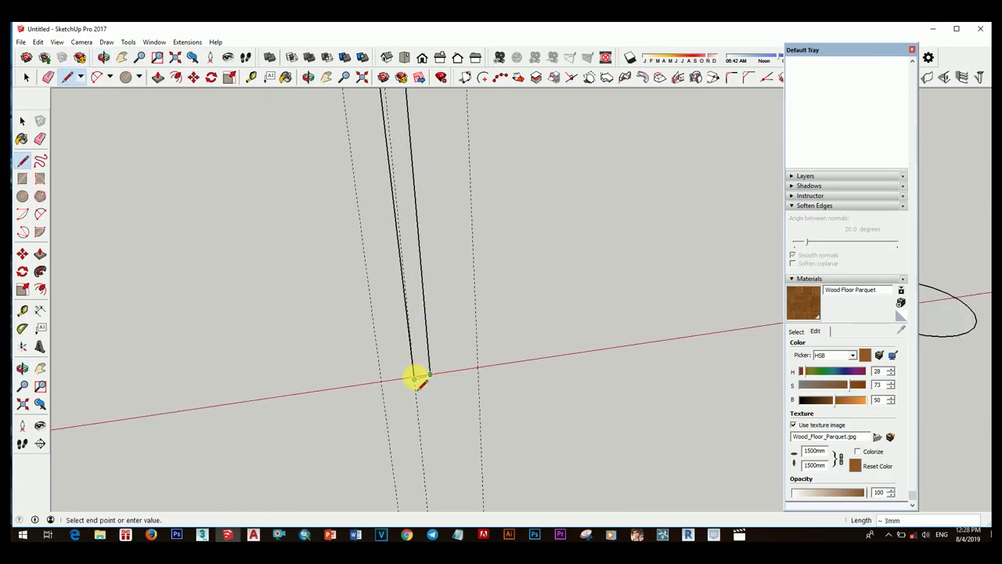
scroll(415, 377, "up", 3)
left_click(407, 386)
key("space")
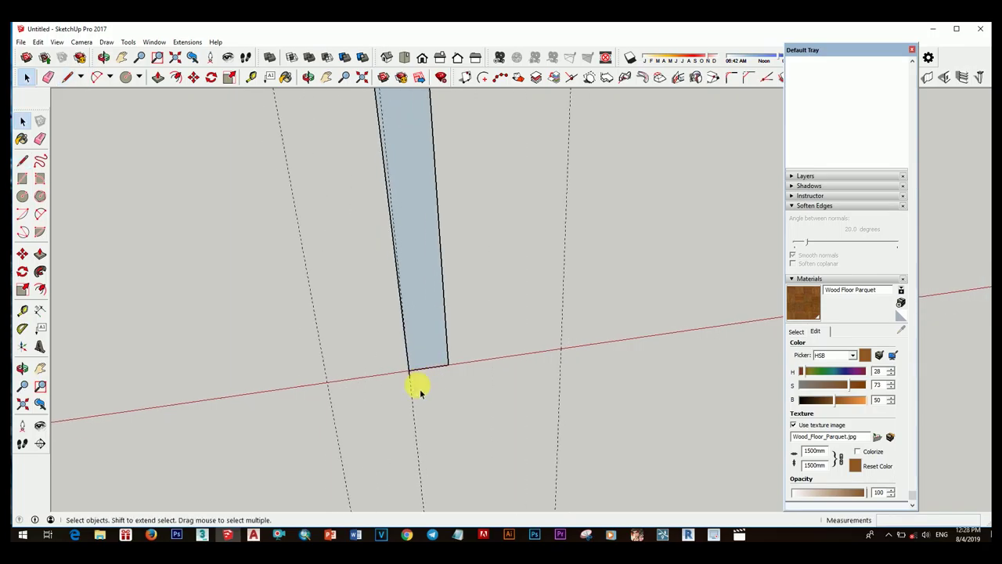
key("e")
middle_click_drag(415, 384, 391, 364)
scroll(396, 368, "down", 3)
mouse_move(391, 416)
middle_mouse_down()
mouse_move(425, 404)
mouse_move(517, 444)
middle_mouse_up()
Move the small disc to the foot of the upright leg.
key("space")
key("m")
scroll(494, 423, "up", 2)
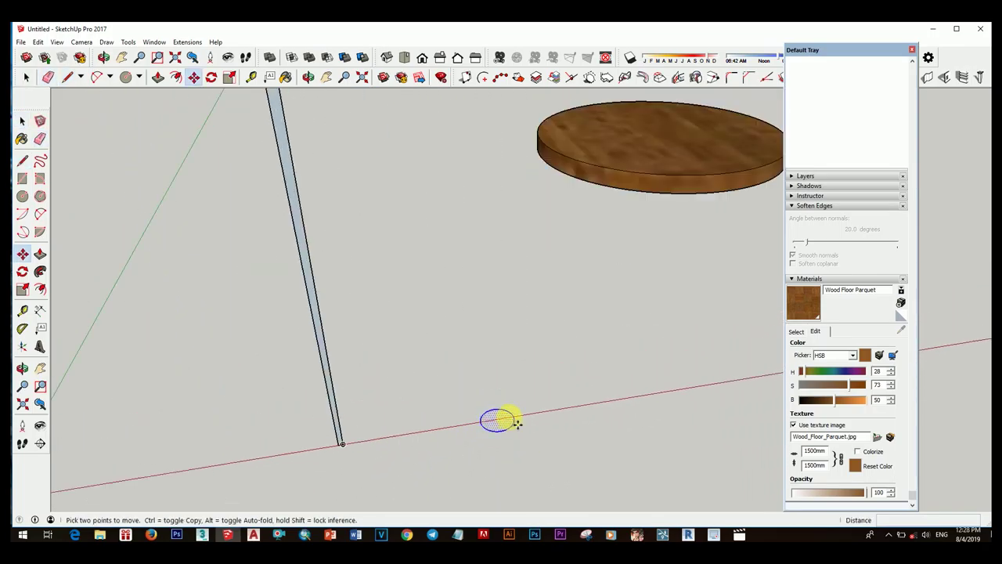
scroll(512, 422, "up", 2)
mouse_move(499, 425)
middle_mouse_down()
mouse_move(345, 430)
mouse_move(541, 335)
mouse_move(505, 387)
mouse_move(513, 359)
middle_mouse_up()
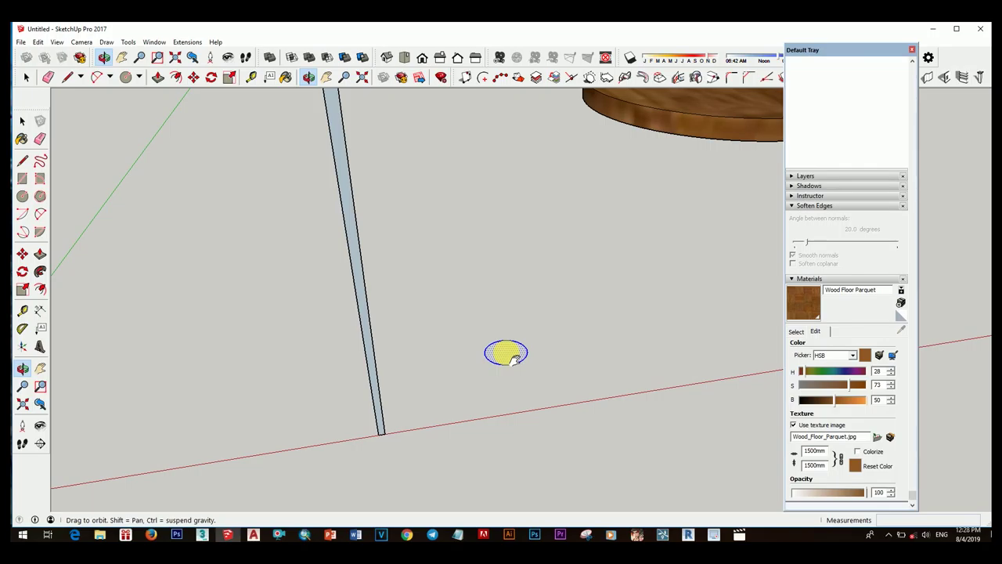
key("m")
left_click(513, 358)
left_click(383, 432)
mouse_move(383, 432)
middle_mouse_down()
mouse_move(497, 363)
mouse_move(444, 316)
middle_mouse_up()
key("space")
mouse_move(458, 416)
middle_mouse_down()
mouse_move(384, 331)
mouse_move(389, 269)
mouse_move(180, 452)
mouse_move(227, 300)
mouse_move(465, 321)
mouse_move(474, 298)
mouse_move(373, 334)
mouse_move(407, 356)
mouse_move(537, 373)
mouse_move(510, 462)
mouse_move(575, 502)
middle_mouse_up()
scroll(574, 505, "up", 2)
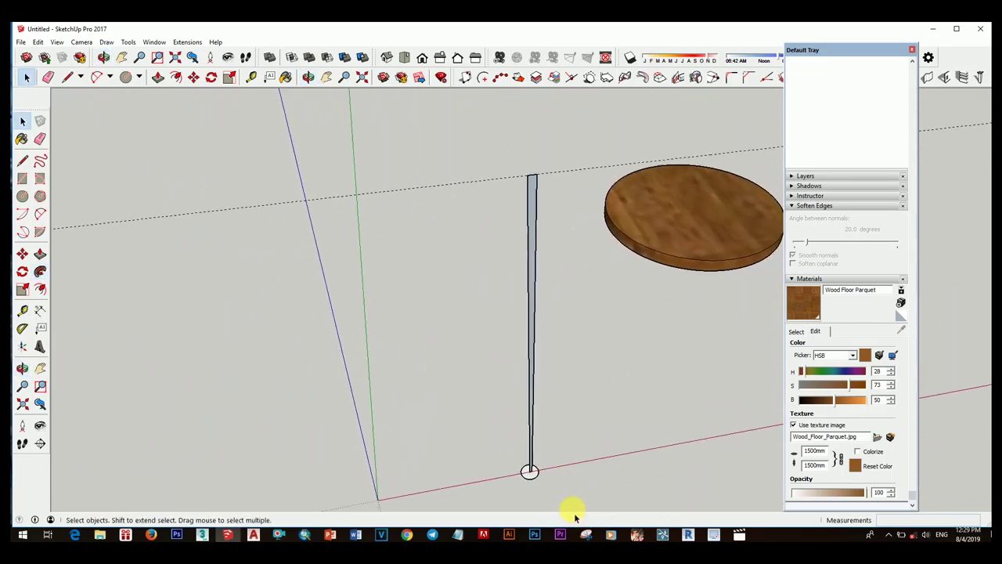
scroll(528, 463, "up", 3)
mouse_move(528, 462)
middle_mouse_down()
mouse_move(522, 450)
mouse_move(542, 468)
middle_mouse_up()
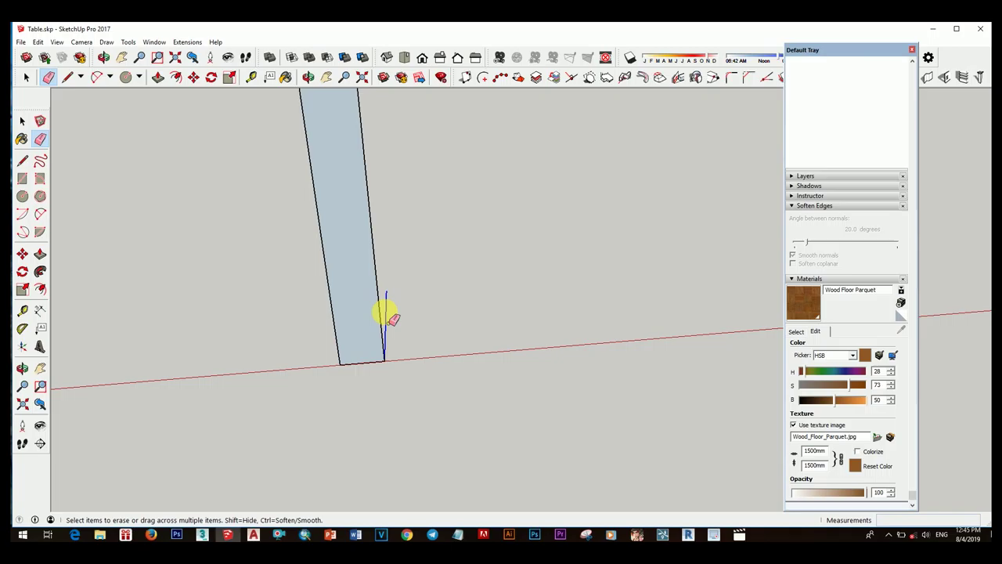
Turn the board to show its wide face and reposition the small oval with Move.
mouse_move(390, 317)
middle_mouse_down()
mouse_move(403, 290)
mouse_move(389, 329)
mouse_move(441, 311)
mouse_move(439, 364)
mouse_move(384, 329)
mouse_move(396, 391)
middle_mouse_up()
scroll(388, 266, "up", 3)
key("l")
mouse_move(387, 266)
middle_mouse_down()
mouse_move(416, 285)
mouse_move(363, 277)
mouse_move(421, 313)
mouse_move(431, 400)
mouse_move(405, 389)
middle_mouse_up()
key("space")
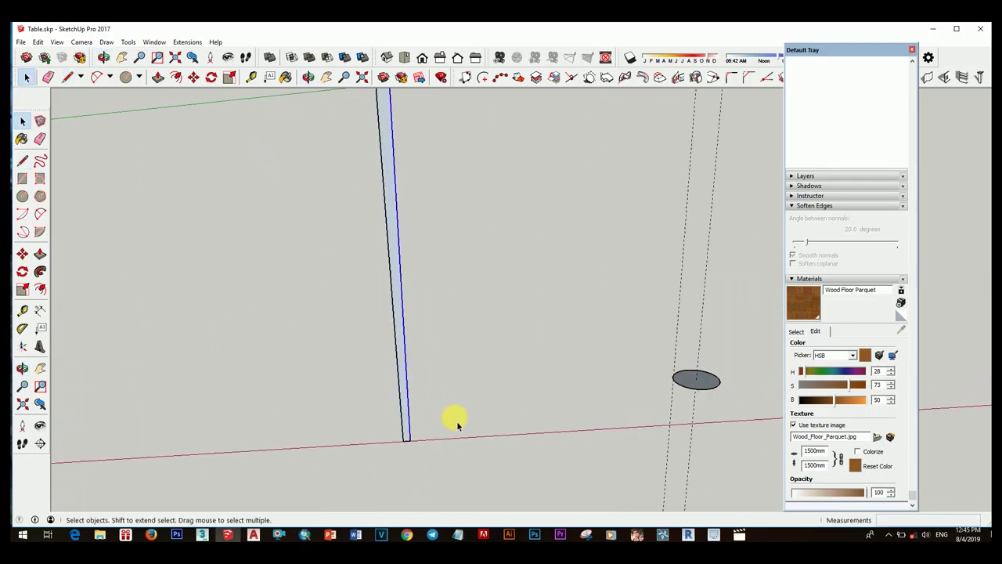
key("m")
mouse_move(458, 423)
middle_mouse_down()
mouse_move(414, 448)
mouse_move(474, 439)
mouse_move(477, 327)
mouse_move(461, 410)
mouse_move(388, 474)
mouse_move(514, 398)
middle_mouse_up()
key("space")
key("space")
scroll(474, 392, "up", 2)
scroll(553, 403, "up", 2)
Draw a line from the oval's edge, then zoom extents to show the whole model.
key("l")
scroll(495, 404, "up", 2)
left_click(482, 395)
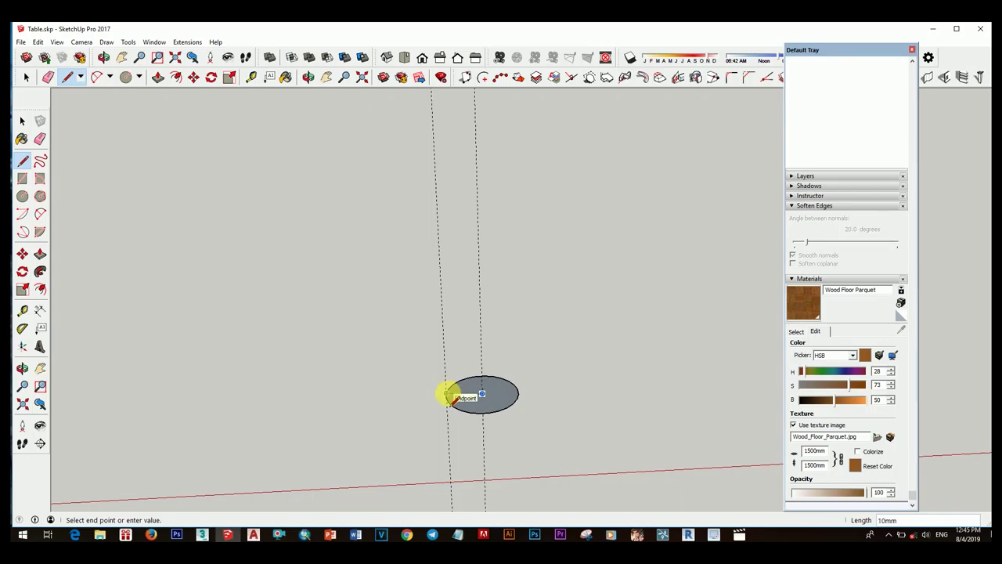
key("space")
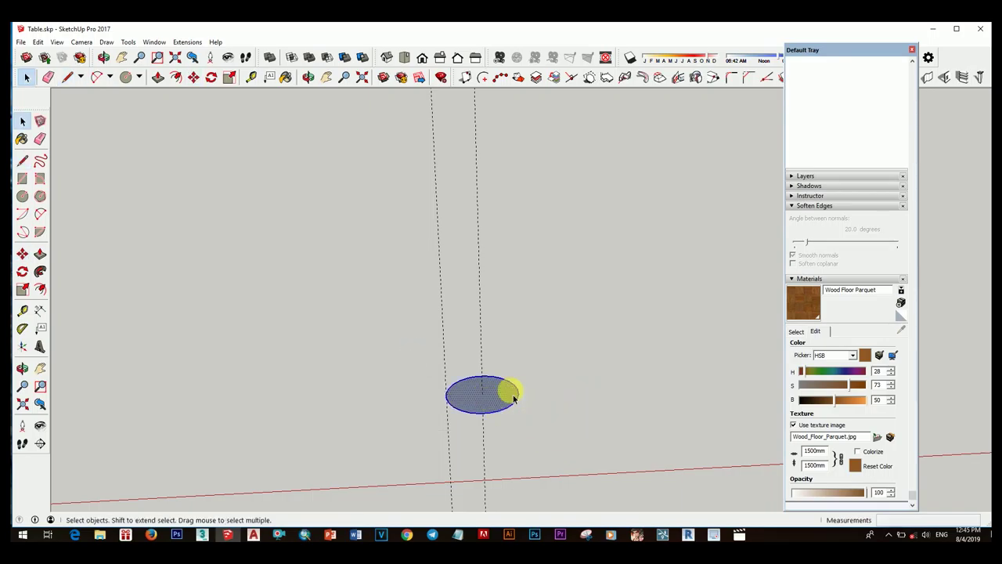
key("shift+z")
Copy the tapered leg twice to its left along the red axis, giving three legs.
scroll(462, 434, "up", 2)
key("m")
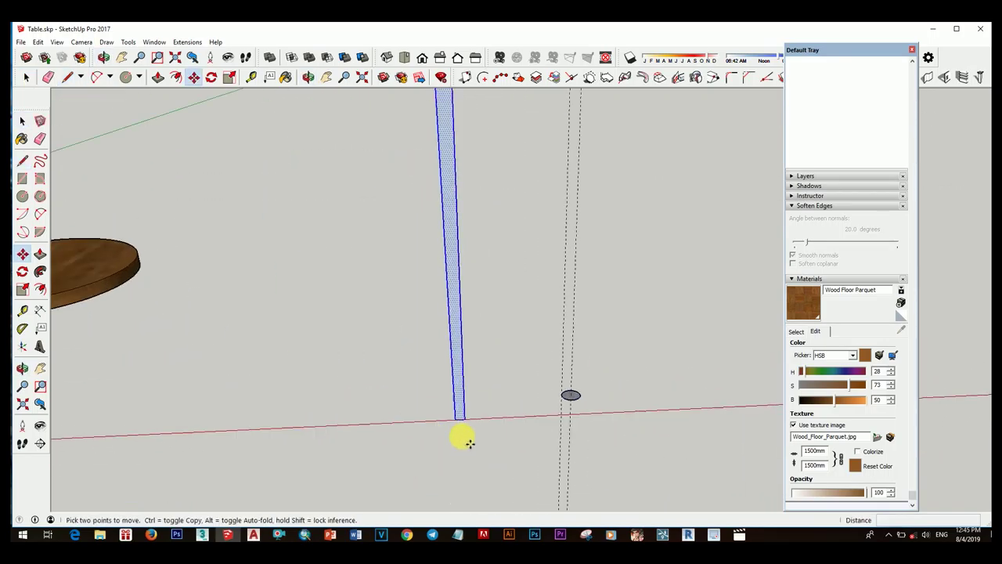
left_click(461, 431)
key("ctrl")
left_click(358, 420)
middle_click_drag(358, 420, 441, 386)
left_click_drag(441, 386, 420, 389)
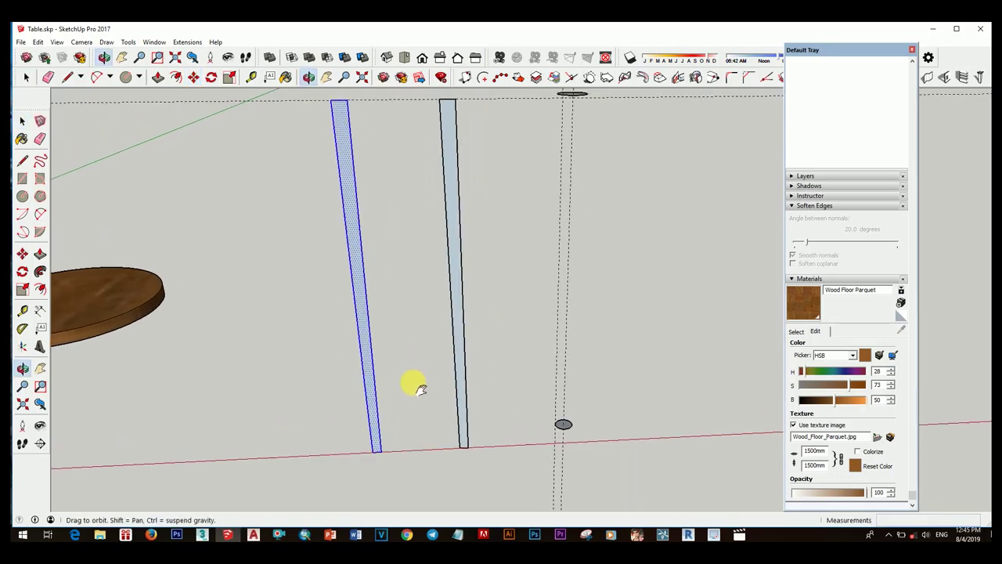
key("m")
left_click(331, 462)
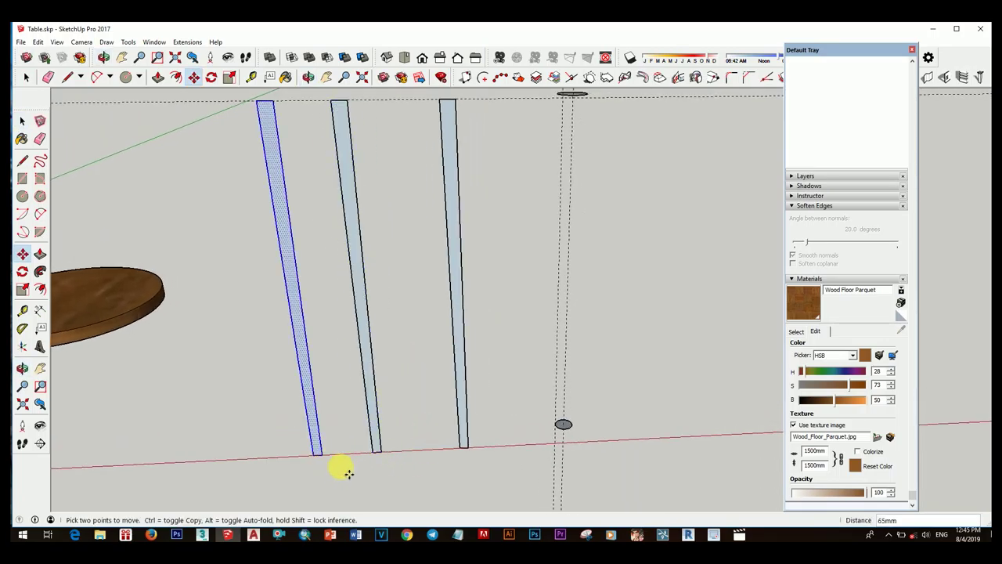
key("s")
key("Escape")
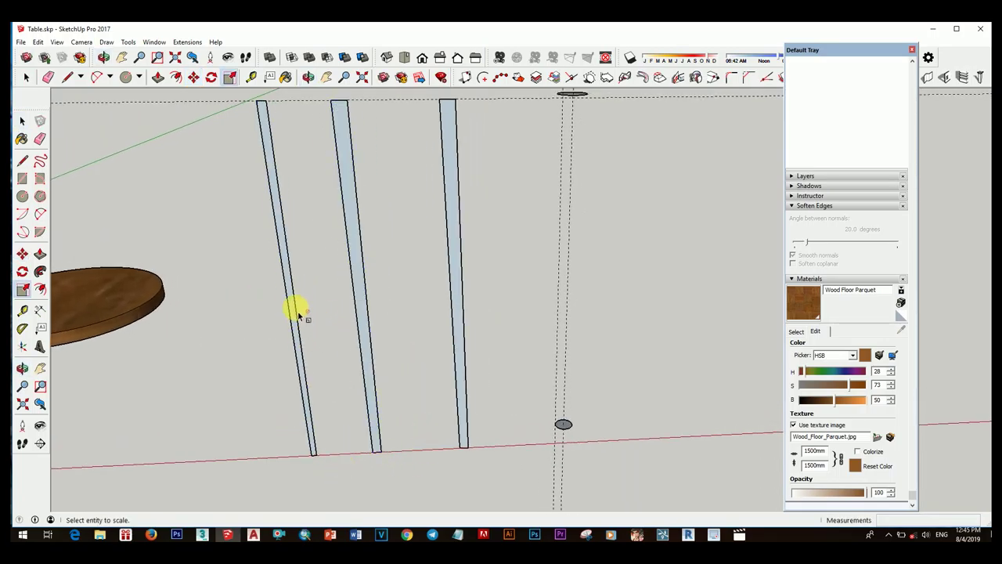
scroll(339, 408, "down", 2)
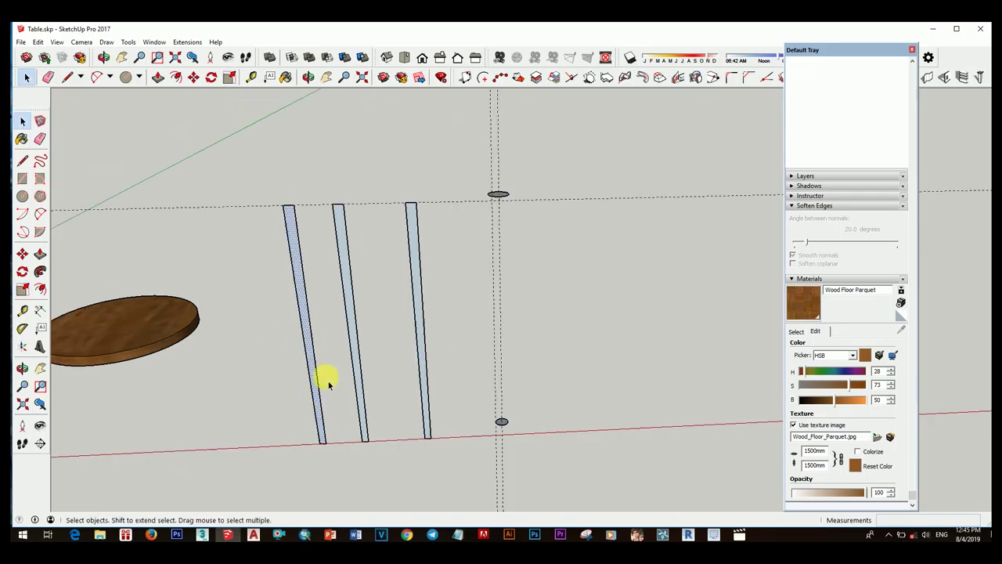
Widen the leftmost leg 2.5 times and move it onto the middle leg.
left_click_drag(312, 336, 276, 335)
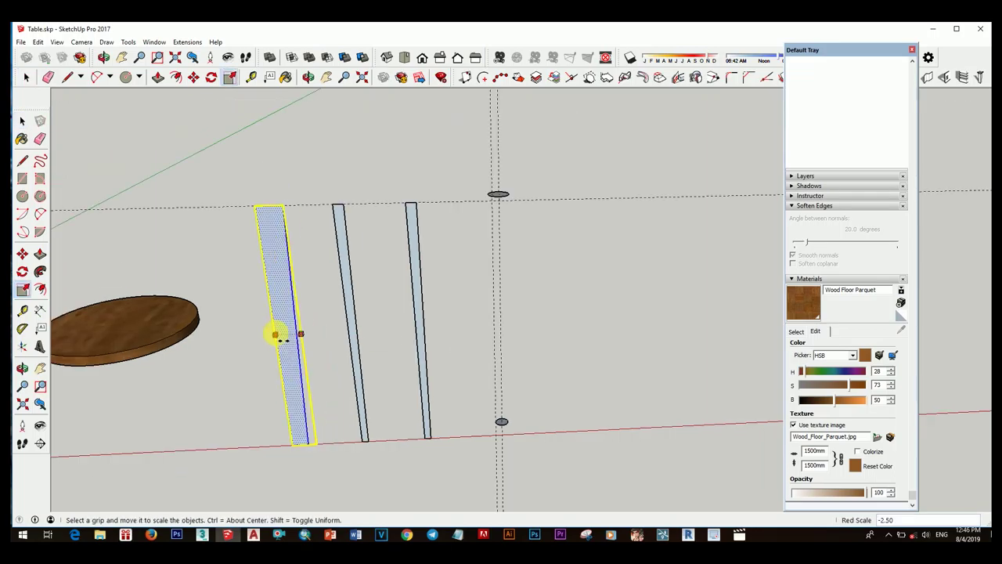
key("space")
scroll(315, 462, "up", 2)
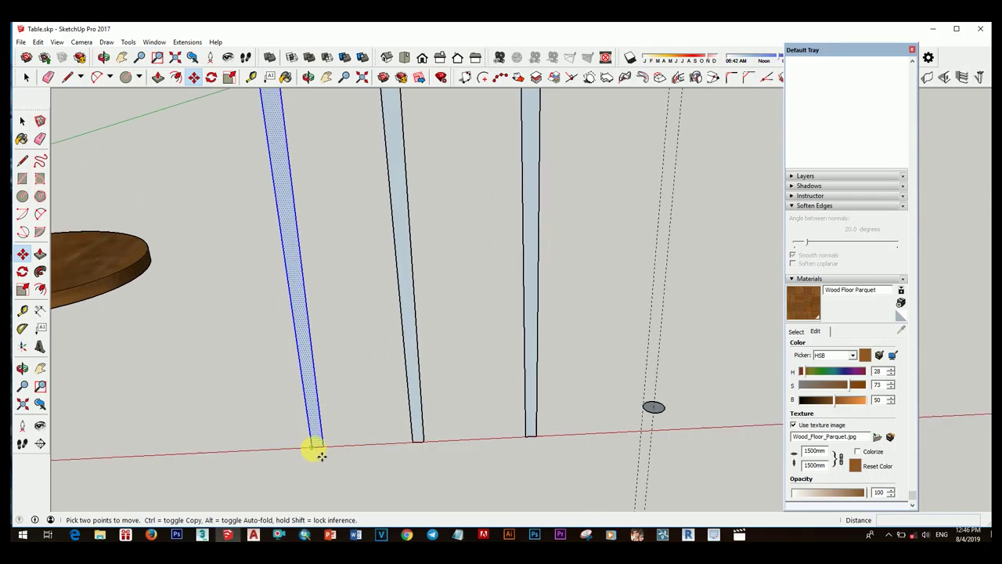
left_click(320, 454)
left_click(419, 463)
scroll(470, 470, "down", 2)
key("space")
Erase the extra selected leg.
scroll(403, 274, "up", 1)
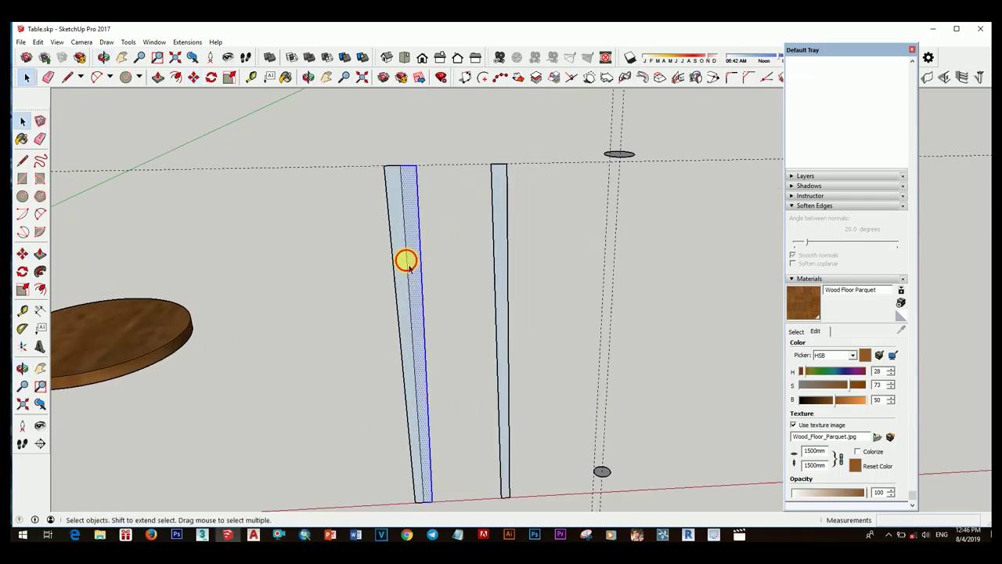
right_click(405, 259)
left_click(431, 238)
scroll(562, 253, "down", 1)
scroll(564, 235, "up", 1)
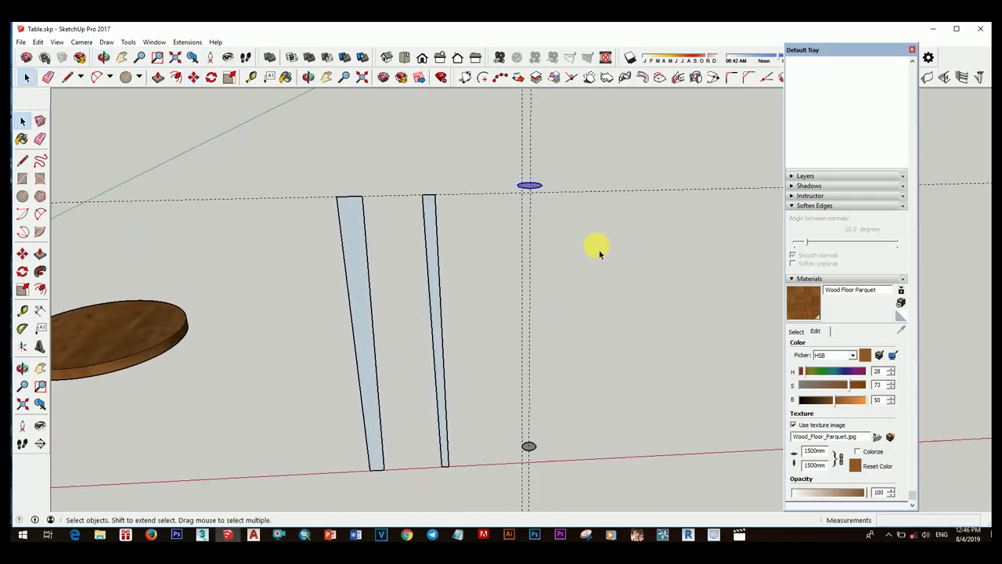
Move a copy of the small oval to the widened leg's base.
key("m")
scroll(544, 194, "up", 2)
scroll(530, 318, "down", 3)
scroll(469, 301, "up", 3)
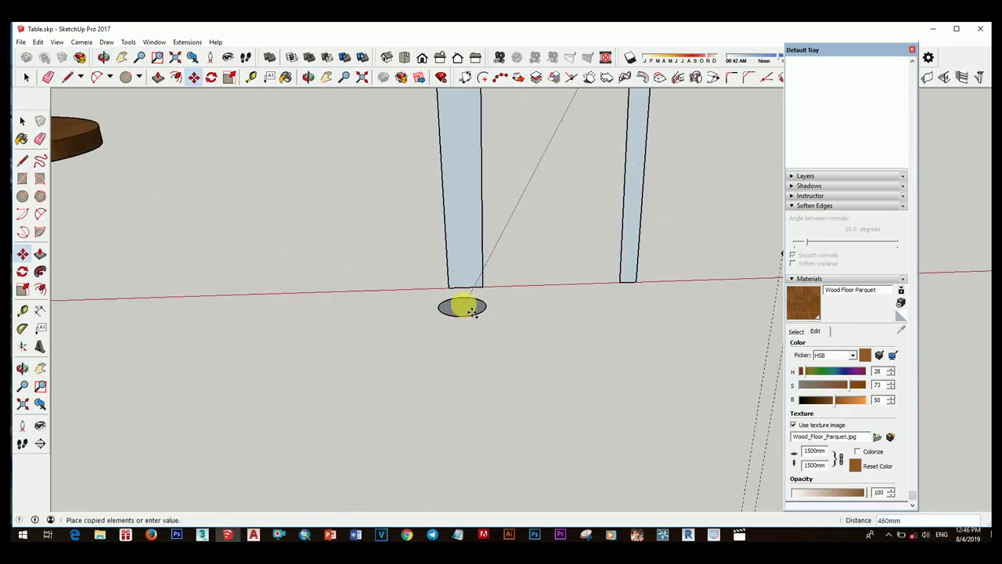
left_click(466, 291)
key("space")
scroll(501, 321, "up", 2)
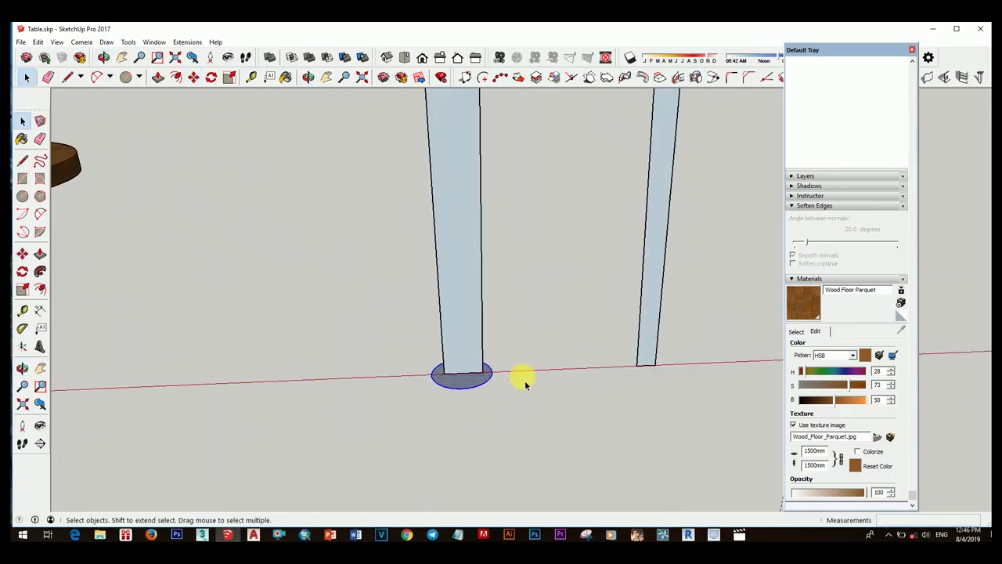
scroll(400, 318, "down", 3)
Orbit to oblique and level views of the legs and tabletop.
mouse_move(391, 313)
middle_mouse_down()
mouse_move(331, 291)
mouse_move(552, 453)
mouse_move(488, 415)
mouse_move(454, 421)
mouse_move(483, 414)
mouse_move(404, 393)
middle_mouse_up()
key("space")
scroll(457, 441, "up", 3)
scroll(465, 425, "up", 2)
key("e")
scroll(480, 439, "down", 2)
scroll(519, 414, "down", 3)
key("space")
mouse_move(574, 336)
middle_mouse_down()
mouse_move(510, 295)
mouse_move(528, 393)
middle_mouse_up()
Erase the extra leg, leaving the round leg and tabletop.
right_click(238, 305)
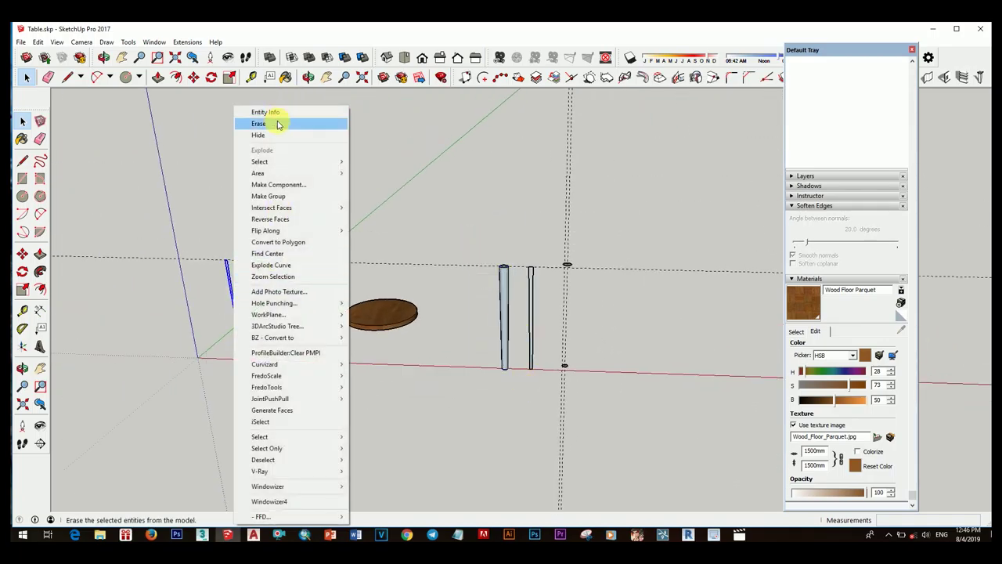
left_click(282, 123)
middle_click_drag(510, 284, 475, 337)
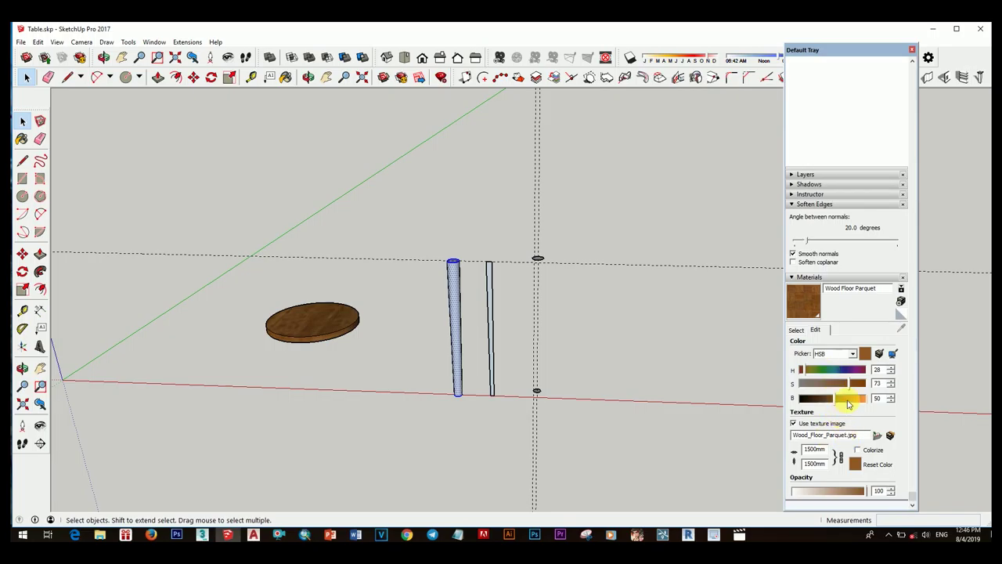
Paint the round leg with the Wood Cherry Original material.
left_click(797, 332)
left_click(854, 399)
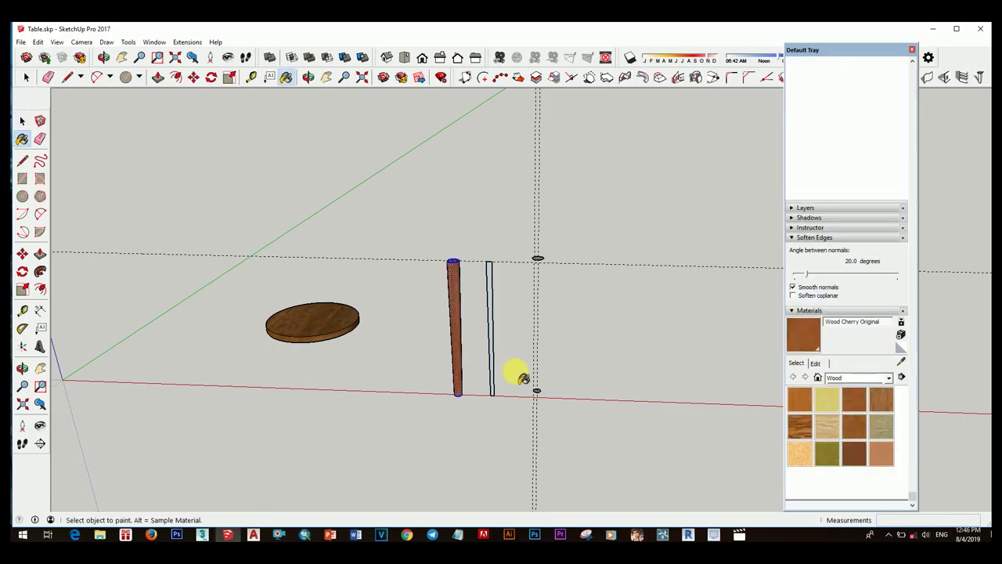
key("space")
Start making the painted leg into a component.
mouse_move(523, 379)
middle_mouse_down()
mouse_move(481, 353)
mouse_move(532, 412)
mouse_move(622, 358)
mouse_move(450, 239)
middle_mouse_up()
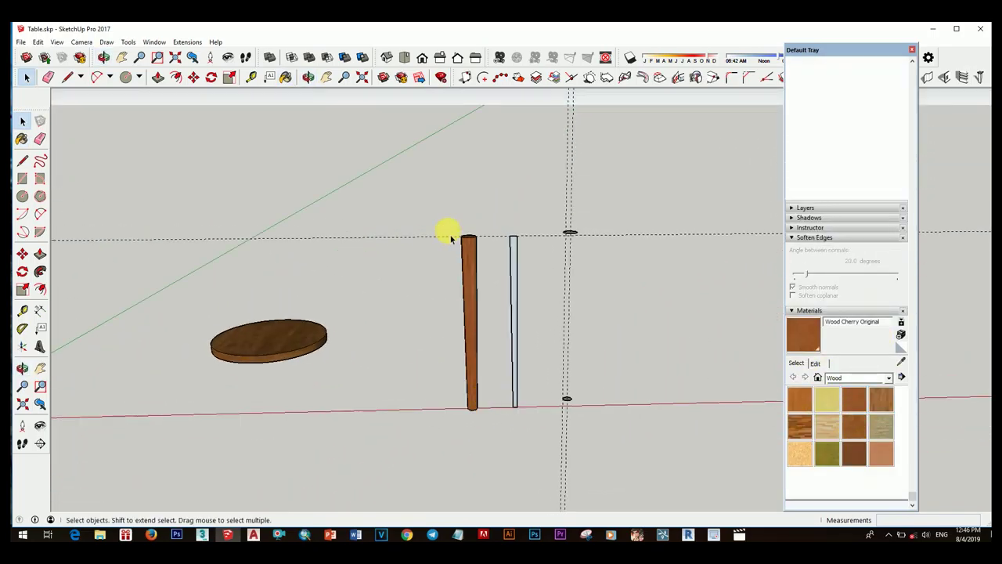
right_click(470, 326)
left_click(492, 209)
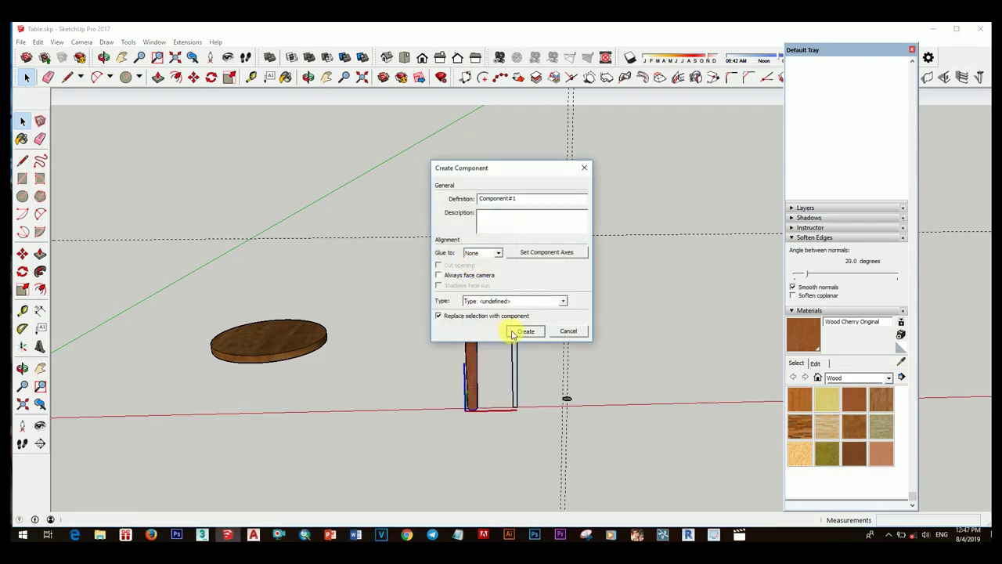
Create the leg component and place it on the red axis.
left_click(513, 332)
left_click(634, 374)
middle_click_drag(634, 374, 391, 371)
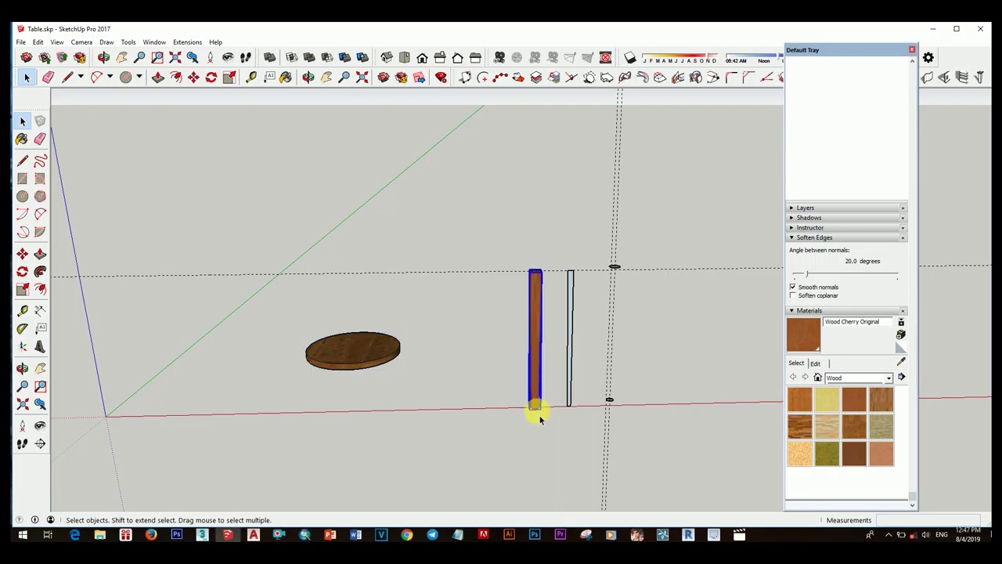
left_click(202, 415)
key("space")
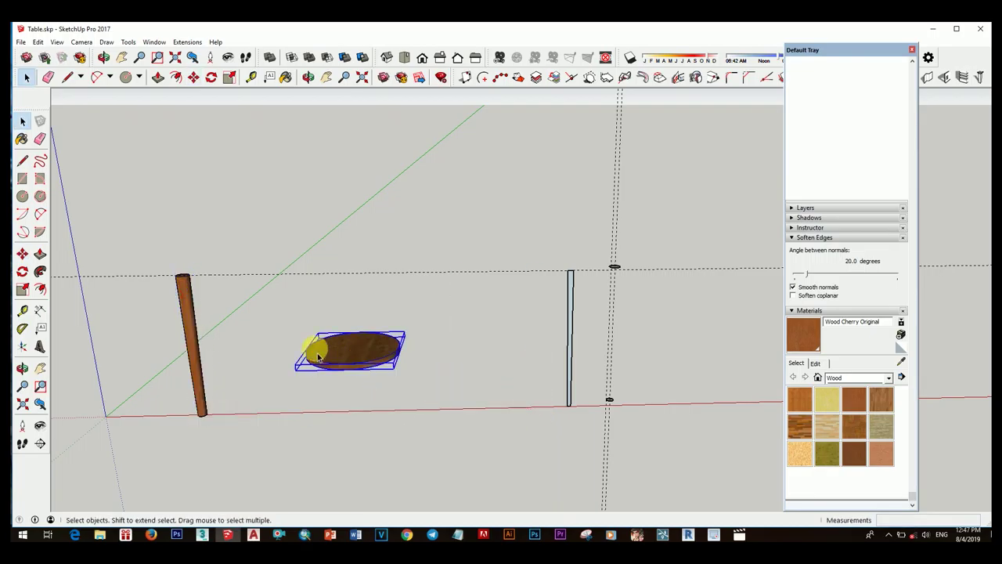
Move the round tabletop onto the top of the cherry leg.
scroll(318, 356, "up", 3)
key("m")
left_click(398, 364)
middle_click_drag(397, 365, 456, 287)
scroll(465, 365, "up", 3)
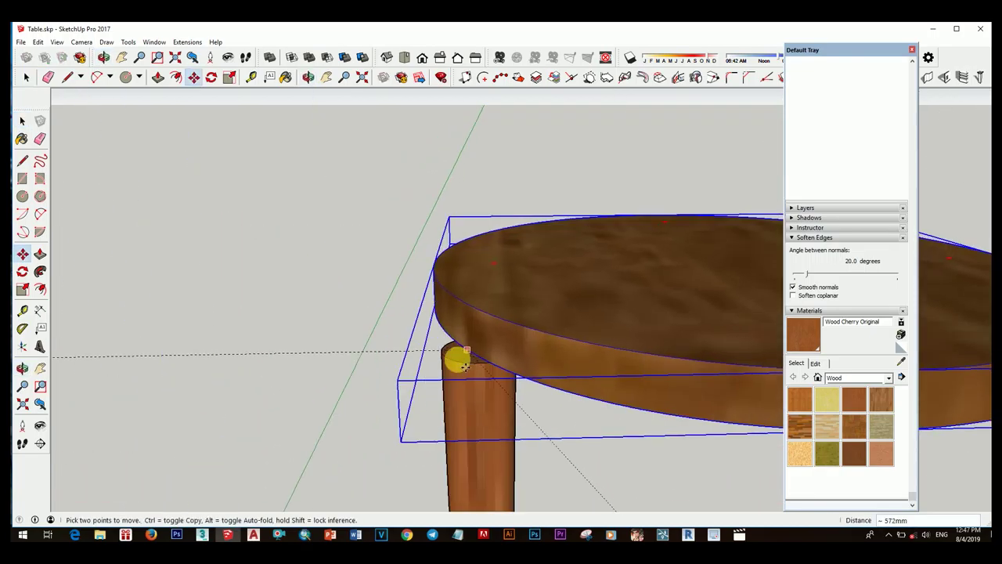
left_click(447, 358)
scroll(509, 352, "down", 3)
mouse_move(555, 350)
middle_mouse_down()
mouse_move(481, 339)
mouse_move(444, 227)
mouse_move(405, 304)
mouse_move(671, 426)
mouse_move(425, 340)
mouse_move(548, 407)
middle_mouse_up()
key("space")
Orbit to a side view to check the one-legged table.
scroll(454, 320, "down", 3)
scroll(425, 360, "up", 3)
key("m")
scroll(543, 418, "up", 3)
scroll(477, 403, "down", 2)
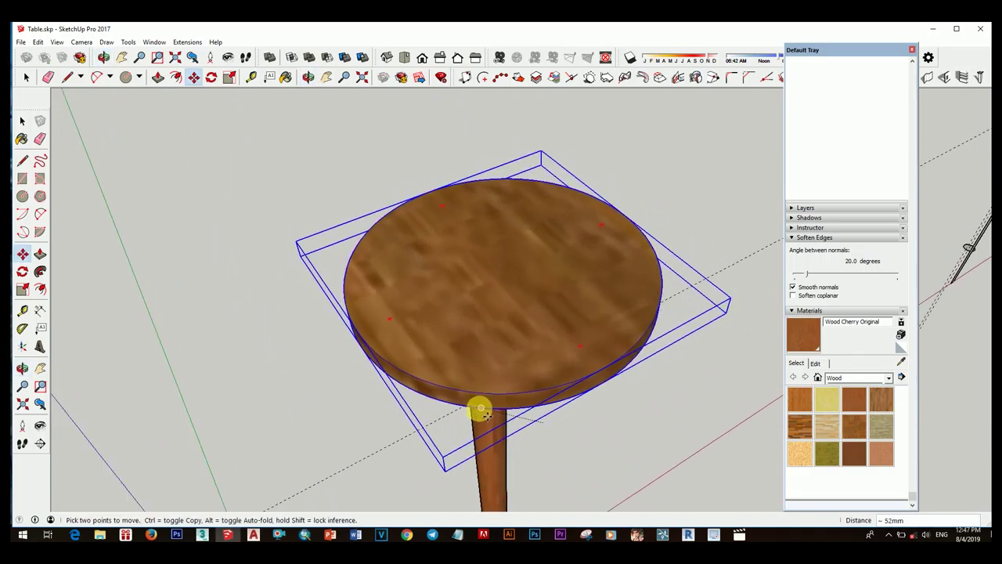
scroll(604, 381, "down", 2)
mouse_move(604, 381)
middle_mouse_down()
mouse_move(432, 239)
mouse_move(447, 432)
mouse_move(429, 190)
mouse_move(470, 127)
middle_mouse_up()
key("space")
scroll(398, 327, "up", 3)
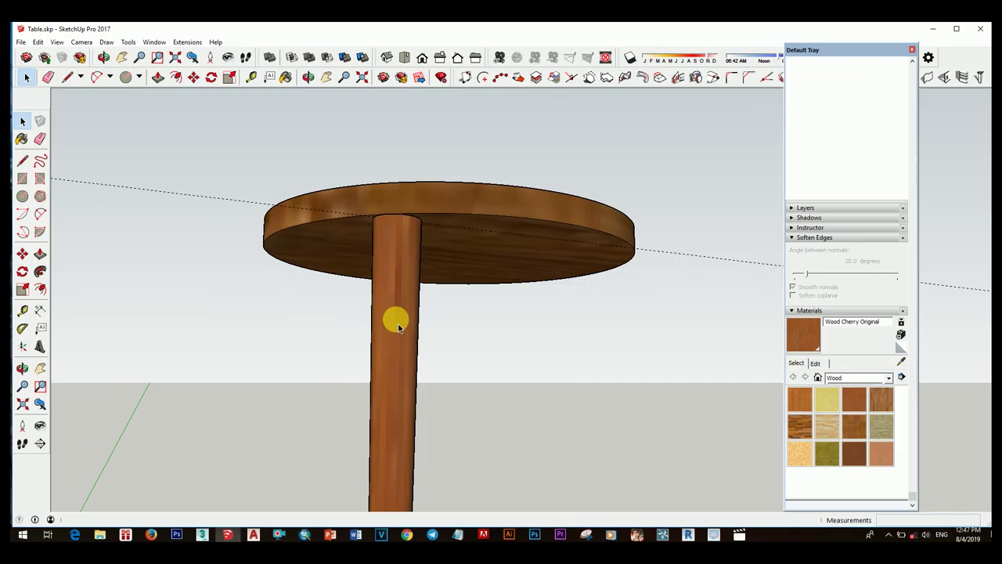
Measure from a point on the tabletop to the top of the leg.
left_click(25, 311)
scroll(436, 418, "down", 2)
scroll(329, 394, "down", 2)
left_click(310, 392)
scroll(391, 301, "up", 4)
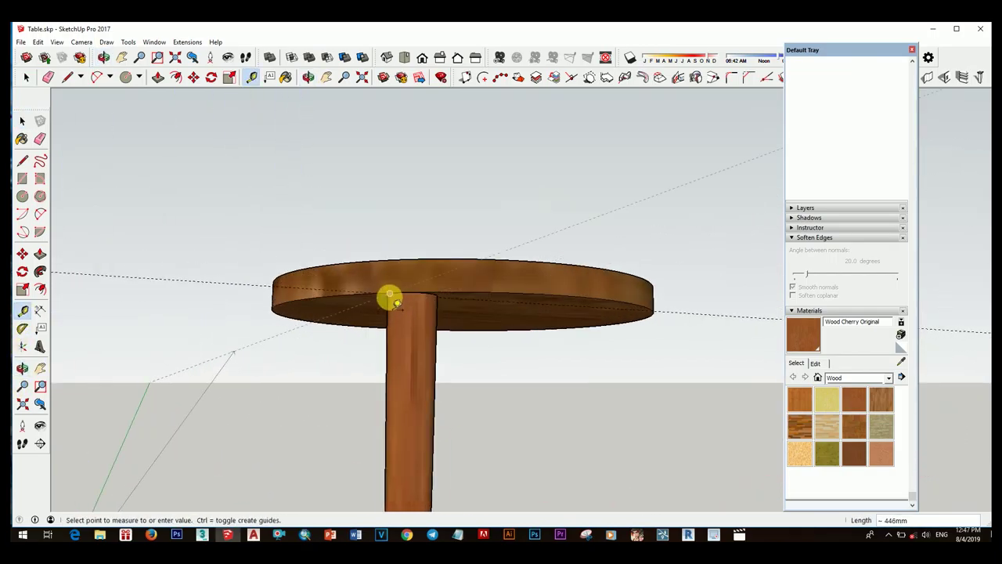
scroll(392, 358, "down", 3)
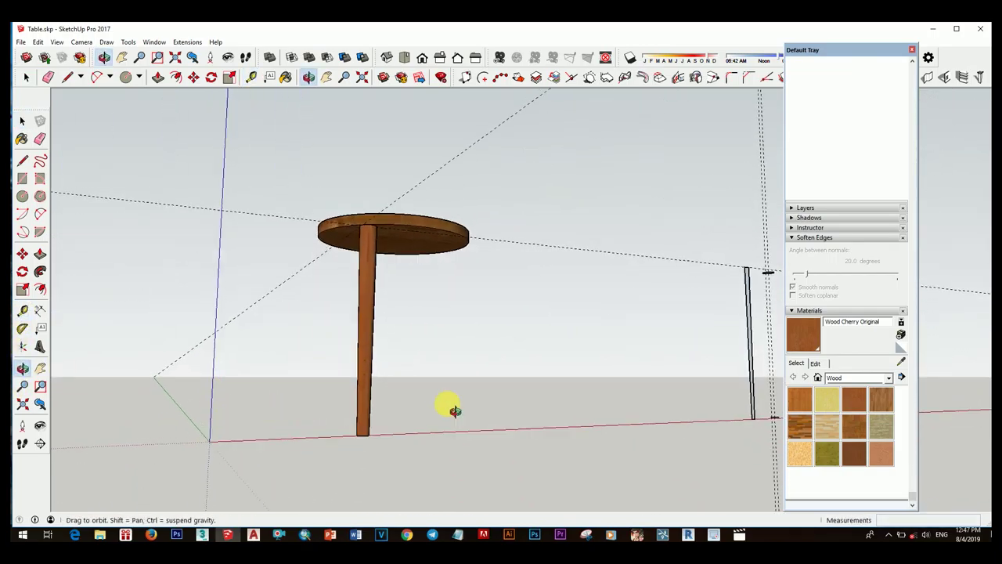
mouse_move(447, 410)
middle_mouse_down()
mouse_move(444, 467)
mouse_move(409, 366)
middle_mouse_up()
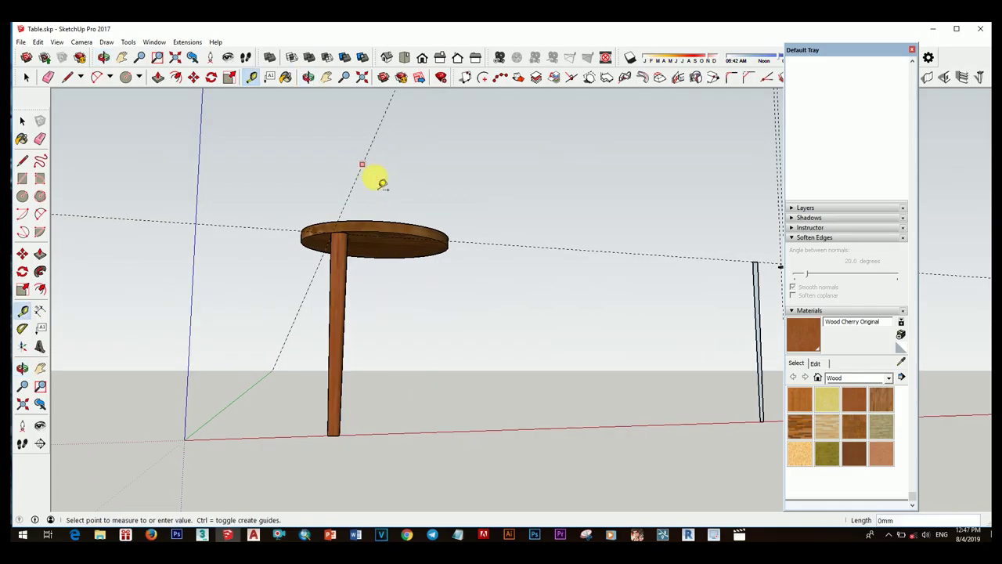
Select the table leg for moving.
key("space")
middle_click_drag(411, 278, 459, 282)
scroll(358, 284, "up", 1)
left_click(357, 284)
scroll(421, 316, "up", 3)
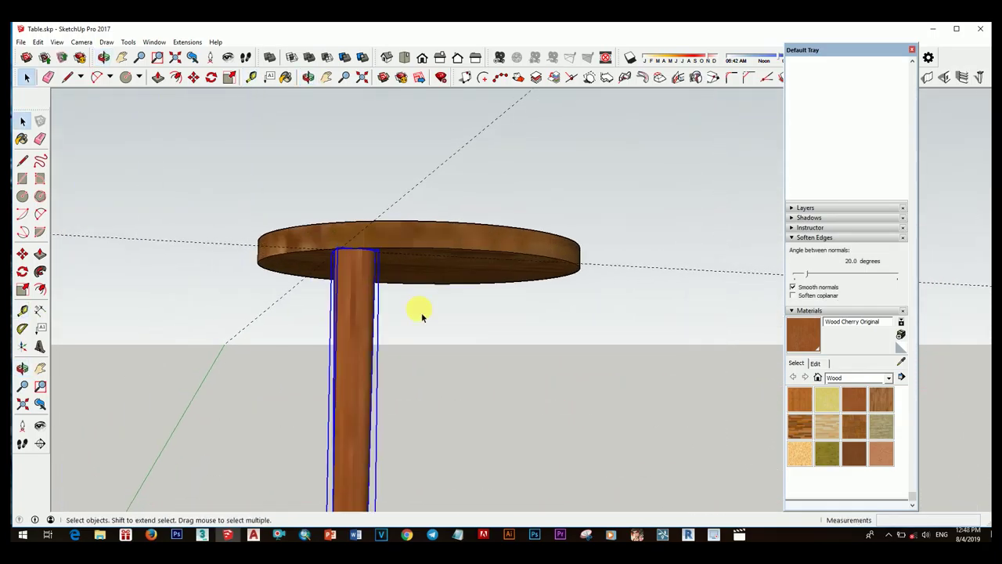
key("m")
scroll(351, 230, "up", 3)
scroll(351, 230, "up", 2)
Start a Ctrl-copy of the leg, then cancel it.
mouse_move(352, 230)
middle_mouse_down()
mouse_move(351, 269)
mouse_move(294, 250)
middle_mouse_up()
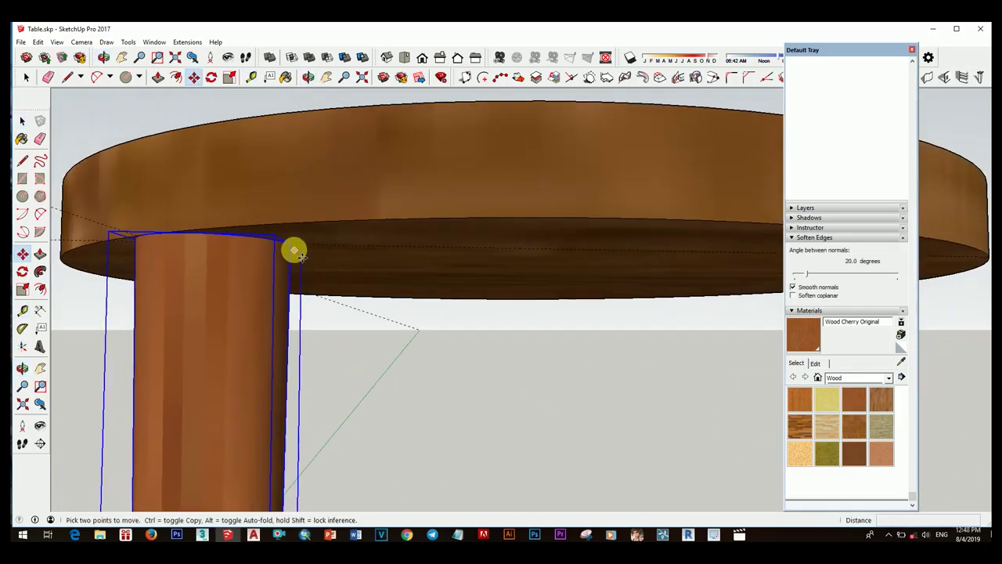
scroll(294, 251, "down", 3)
mouse_move(478, 262)
middle_mouse_down()
mouse_move(608, 273)
mouse_move(546, 290)
mouse_move(608, 296)
mouse_move(650, 214)
middle_mouse_up()
key("ctrl")
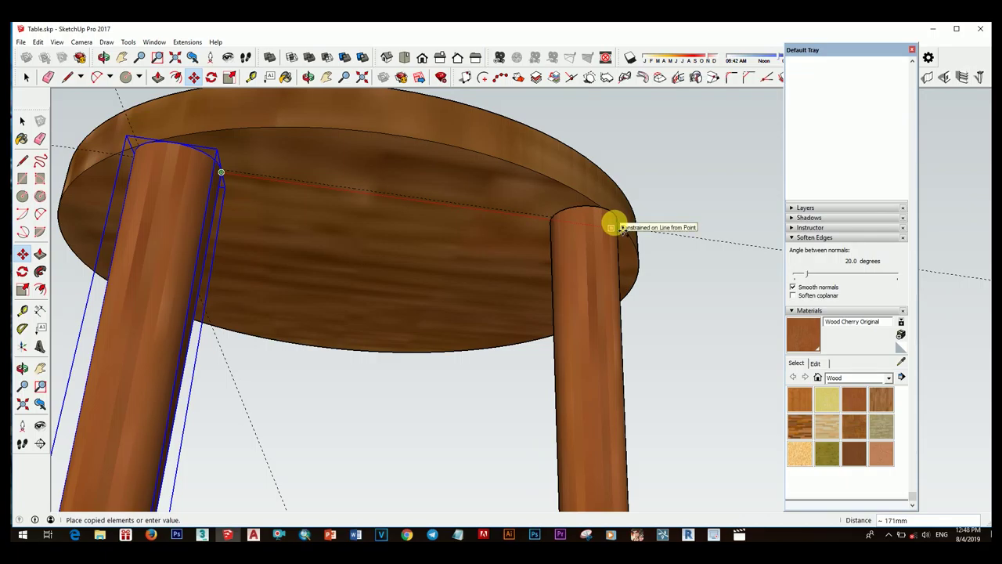
key("Escape")
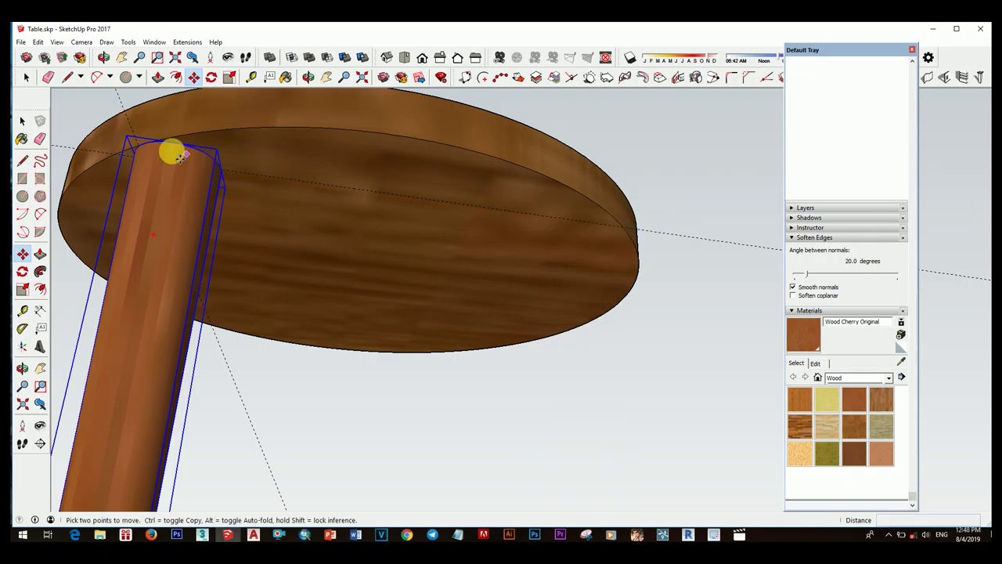
key("space")
middle_click_drag(351, 229, 190, 240)
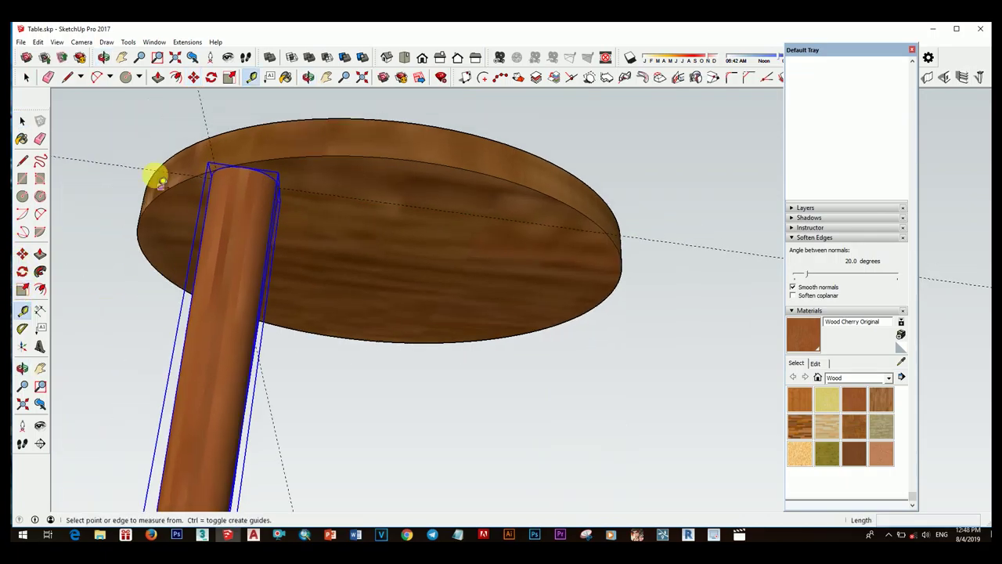
key("space")
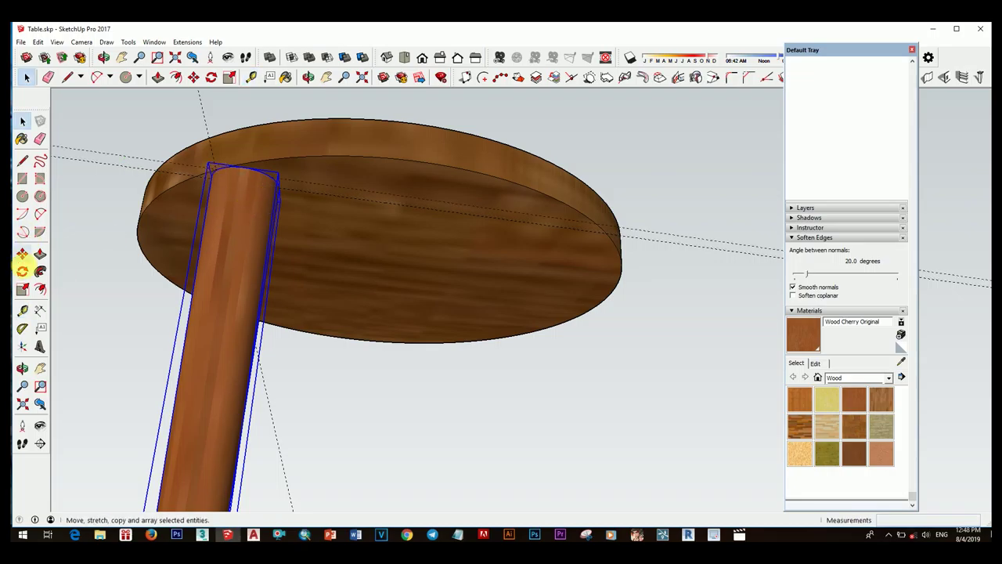
Copy the leg from its top corner to under the tabletop's right edge.
left_click(303, 188)
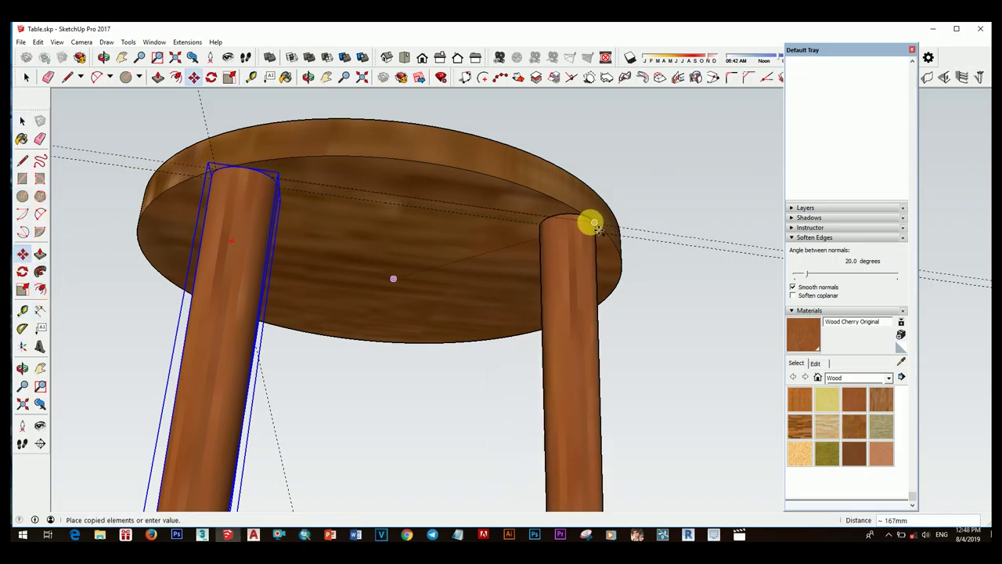
left_click(595, 224)
mouse_move(595, 224)
middle_mouse_down()
mouse_move(459, 262)
mouse_move(705, 286)
mouse_move(695, 240)
middle_mouse_up()
middle_click_drag(505, 282, 608, 347)
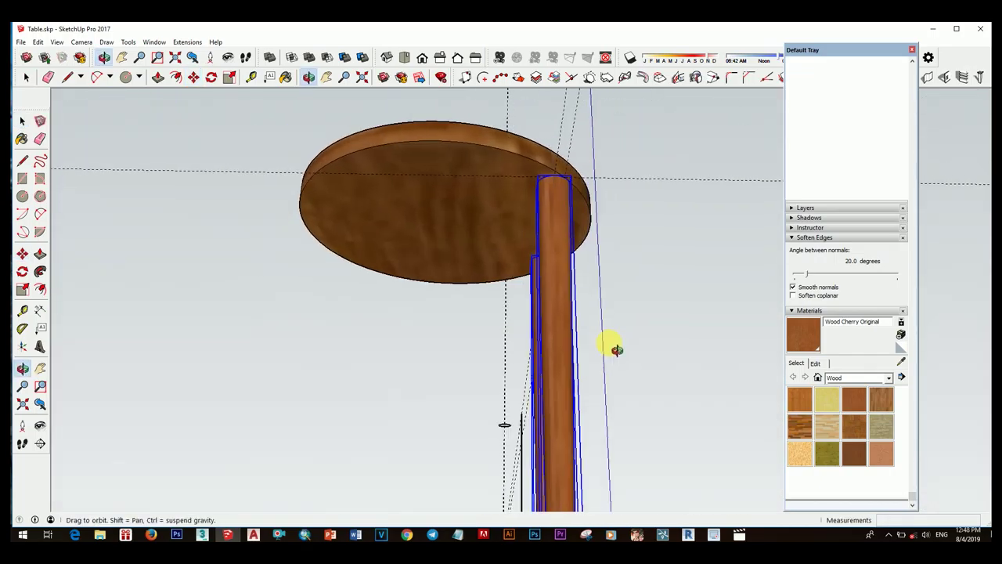
scroll(555, 179, "up", 3)
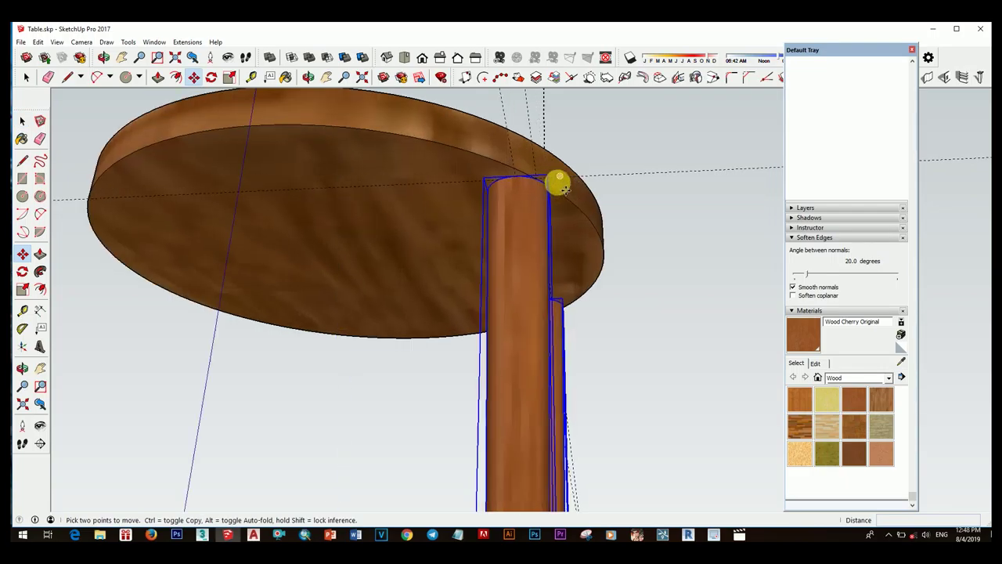
mouse_move(556, 180)
middle_mouse_down()
mouse_move(599, 214)
mouse_move(593, 197)
mouse_move(603, 216)
mouse_move(707, 206)
mouse_move(666, 204)
mouse_move(522, 239)
mouse_move(564, 221)
mouse_move(543, 252)
middle_mouse_up()
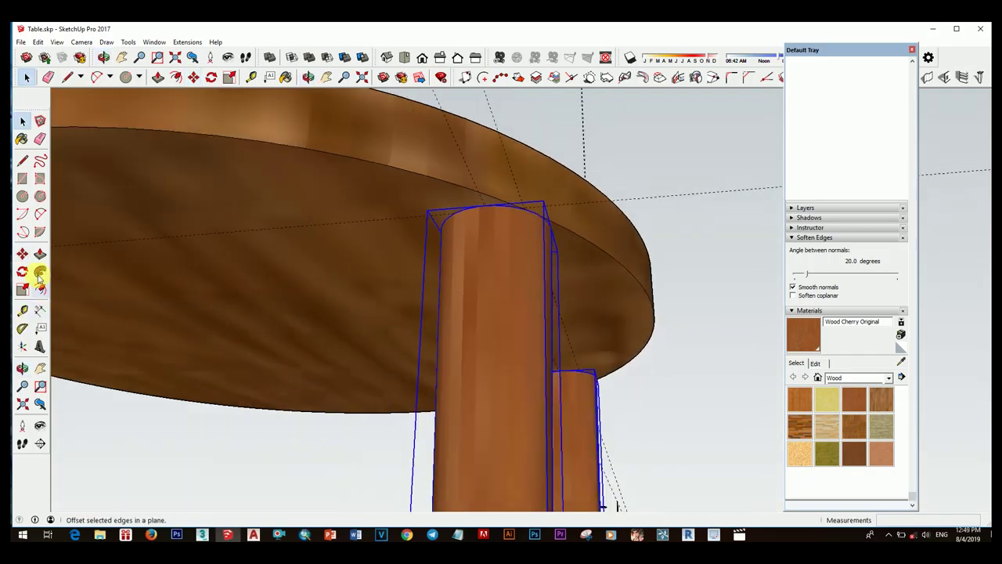
scroll(454, 227, "up", 2)
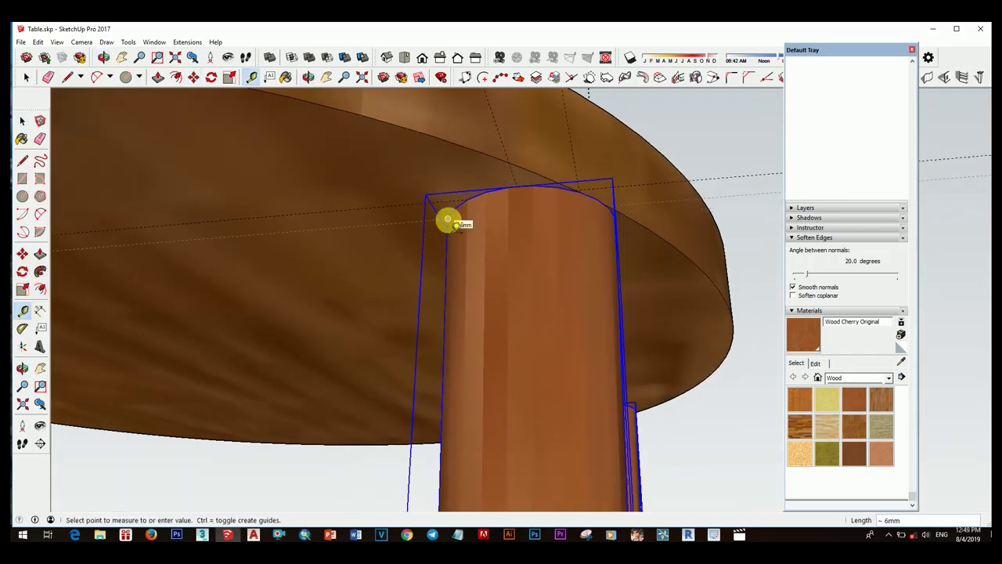
Place another leg copy under the opposite tabletop edge.
key("space")
scroll(564, 266, "down", 3)
scroll(564, 266, "down", 2)
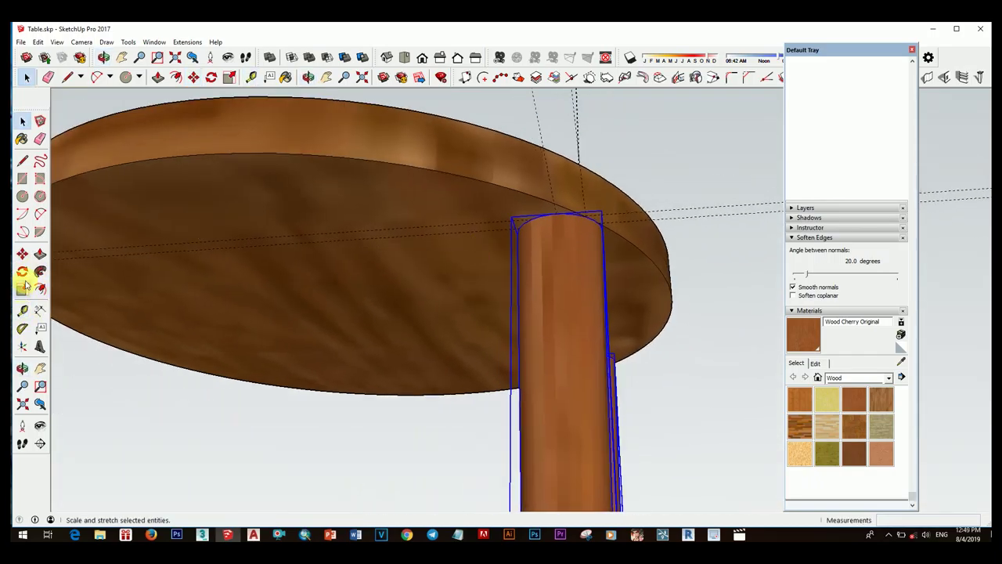
left_click(519, 230)
mouse_move(520, 229)
middle_mouse_down()
mouse_move(586, 261)
mouse_move(320, 277)
middle_mouse_up()
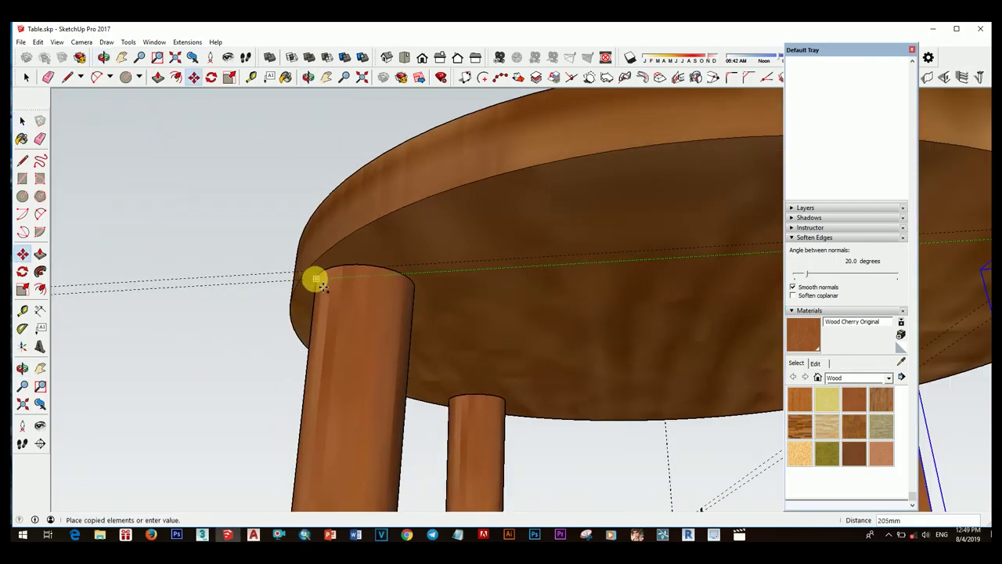
scroll(305, 282, "up", 1)
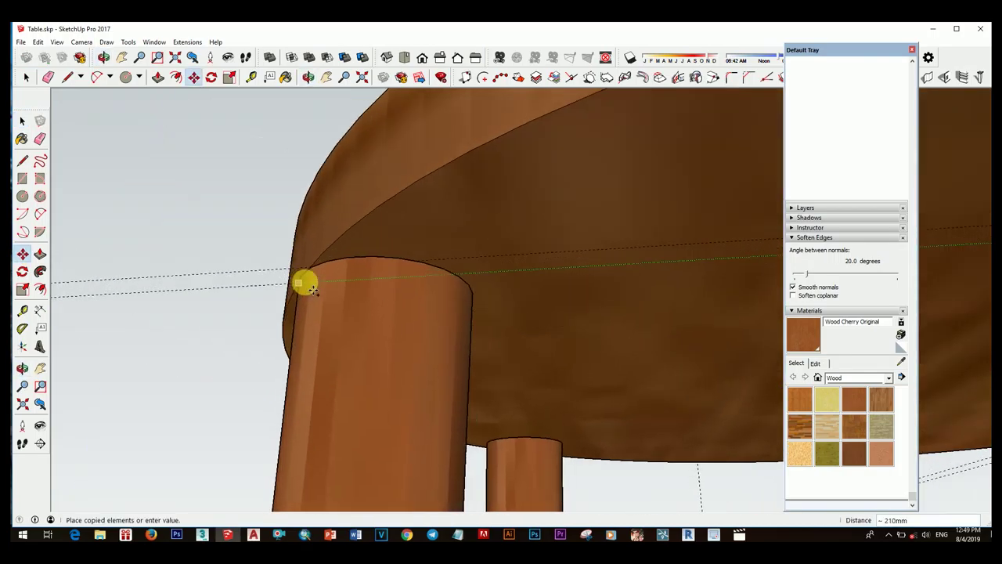
left_click(304, 282)
key("space")
scroll(473, 304, "down", 3)
scroll(473, 303, "down", 3)
mouse_move(473, 304)
middle_mouse_down()
mouse_move(604, 346)
mouse_move(546, 352)
mouse_move(474, 416)
middle_mouse_up()
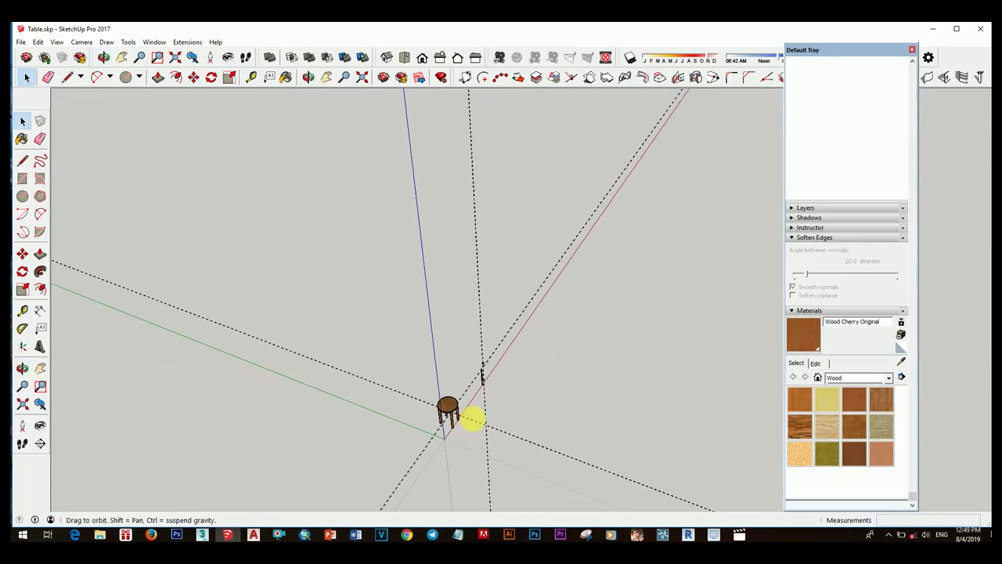
scroll(380, 353, "up", 3)
mouse_move(381, 353)
middle_mouse_down()
mouse_move(447, 320)
mouse_move(248, 288)
mouse_move(313, 342)
mouse_move(456, 371)
mouse_move(445, 374)
mouse_move(535, 378)
mouse_move(578, 318)
mouse_move(389, 353)
mouse_move(540, 272)
middle_mouse_up()
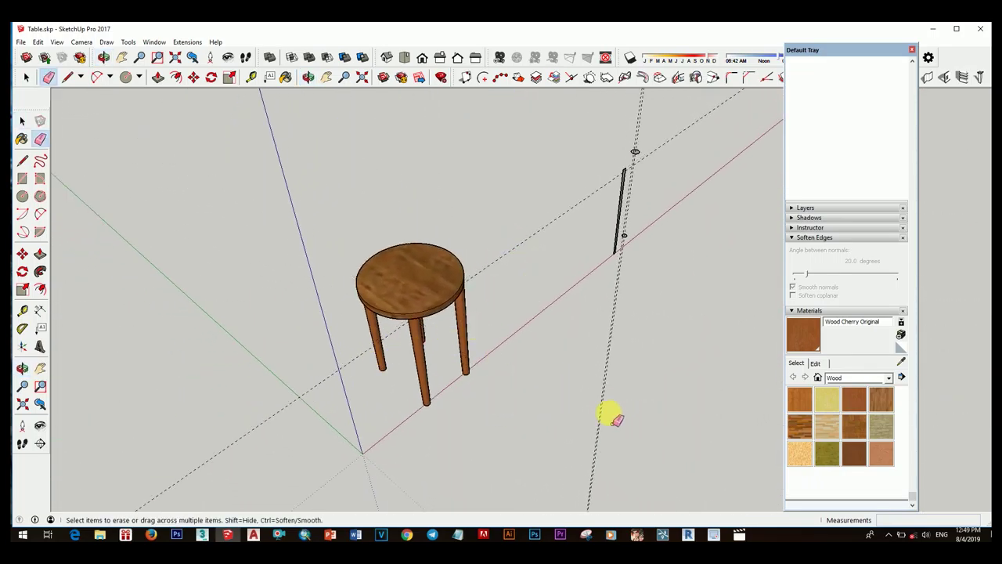
mouse_move(499, 270)
middle_mouse_down()
mouse_move(461, 311)
mouse_move(537, 369)
mouse_move(374, 208)
mouse_move(369, 216)
mouse_move(522, 380)
mouse_move(447, 375)
mouse_move(470, 290)
mouse_move(603, 292)
mouse_move(540, 282)
mouse_move(496, 175)
mouse_move(496, 217)
mouse_move(506, 222)
middle_mouse_up()
key("space")
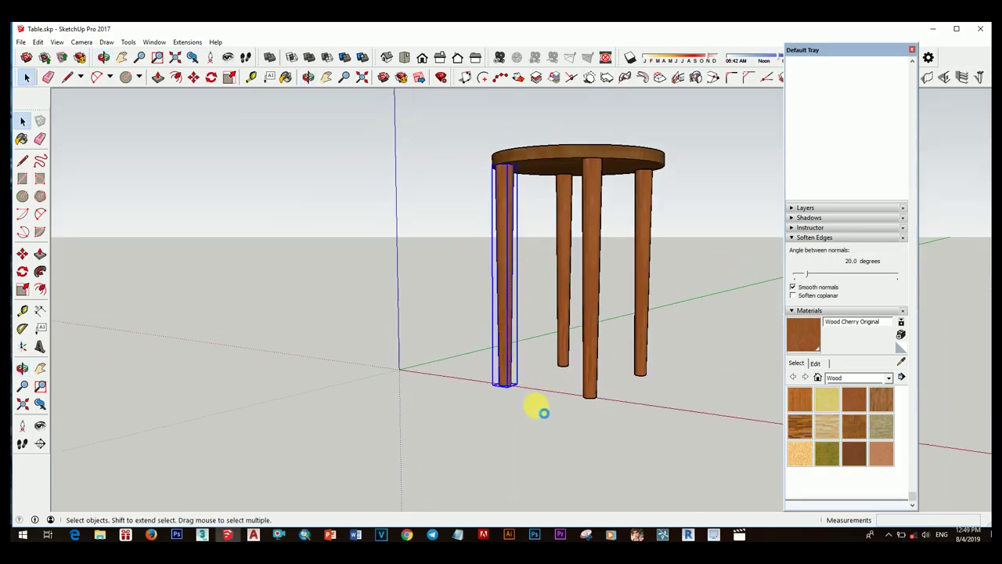
Rotate the first stool leg 12.5 degrees about its base so it splays outward.
scroll(500, 391, "up", 2)
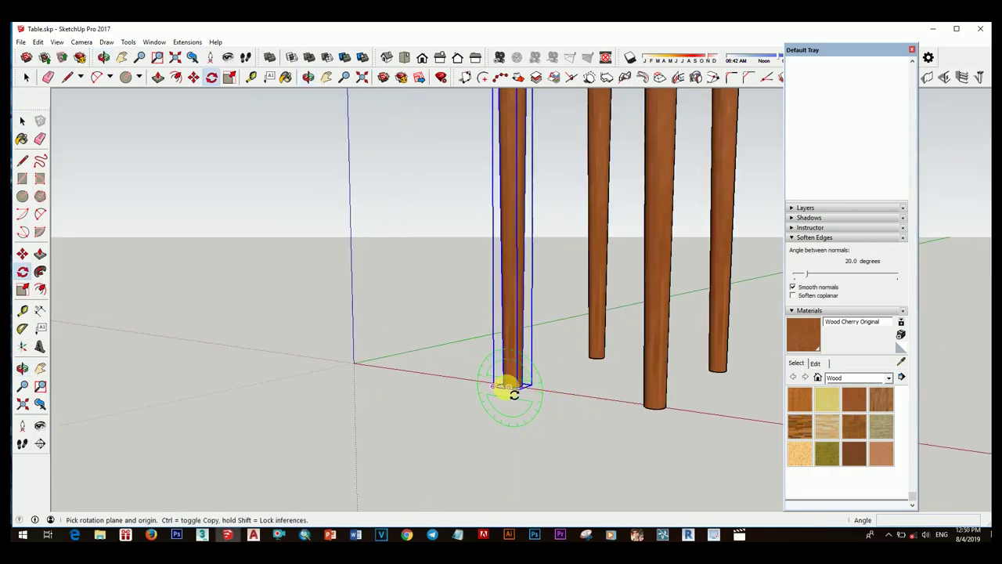
scroll(510, 274, "down", 2)
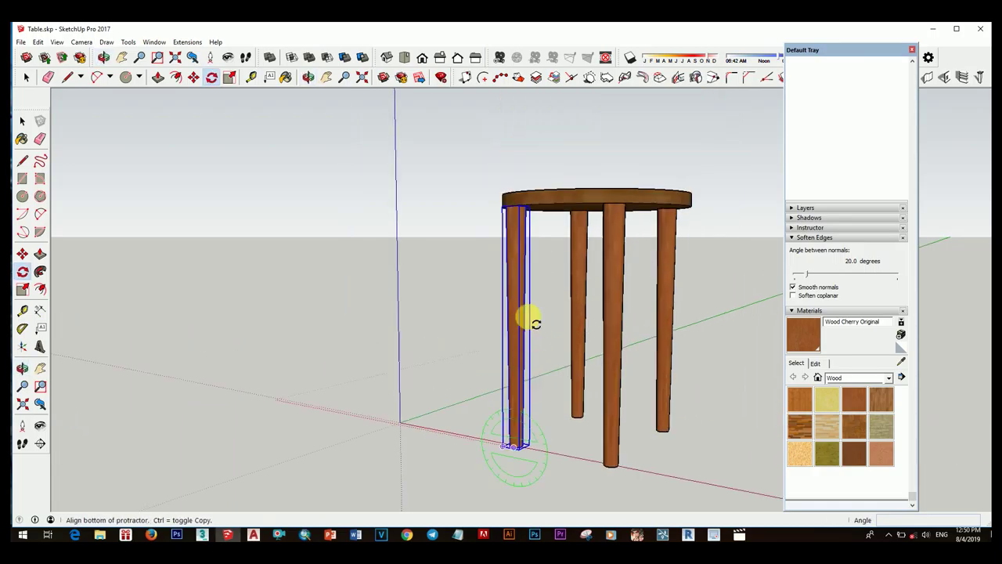
left_click(516, 134)
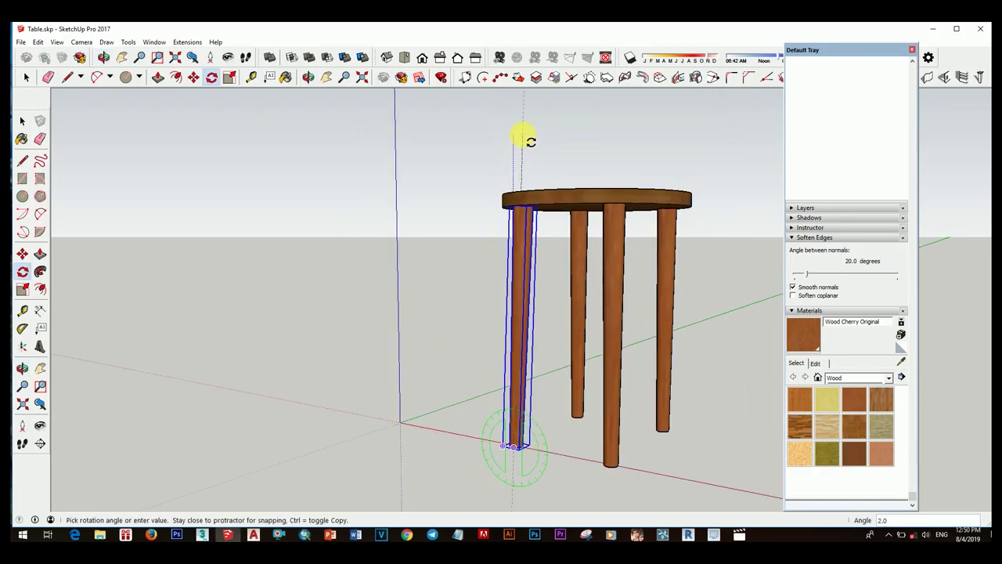
left_click(521, 139)
mouse_move(521, 139)
middle_mouse_down()
mouse_move(642, 374)
mouse_move(689, 373)
mouse_move(646, 363)
mouse_move(671, 289)
mouse_move(662, 237)
mouse_move(711, 308)
mouse_move(682, 319)
middle_mouse_up()
key("ctrl+z")
scroll(548, 408, "up", 3)
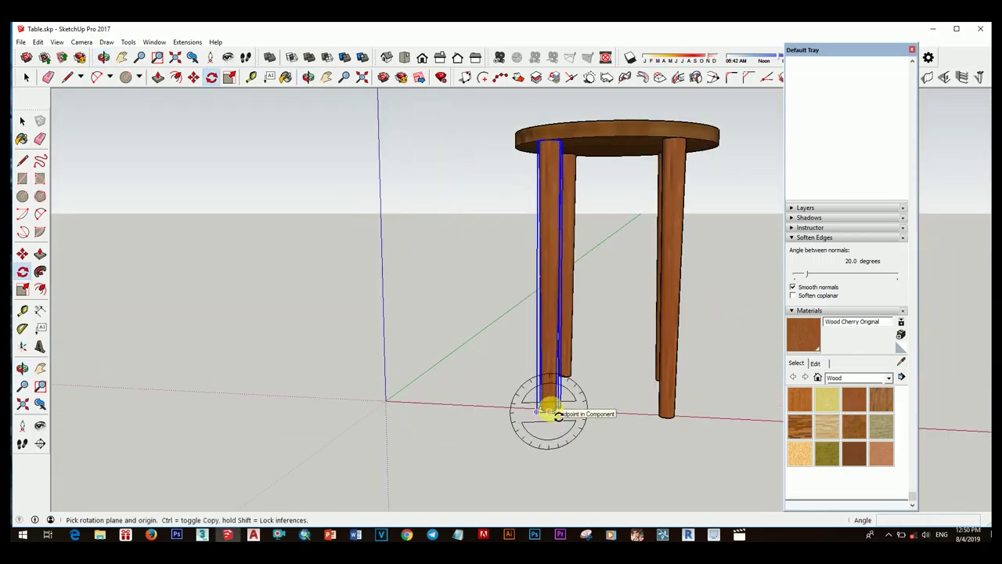
mouse_move(552, 120)
middle_mouse_down()
mouse_move(532, 143)
mouse_move(687, 302)
mouse_move(610, 330)
middle_mouse_up()
left_click(540, 139)
left_click(591, 147)
key("space")
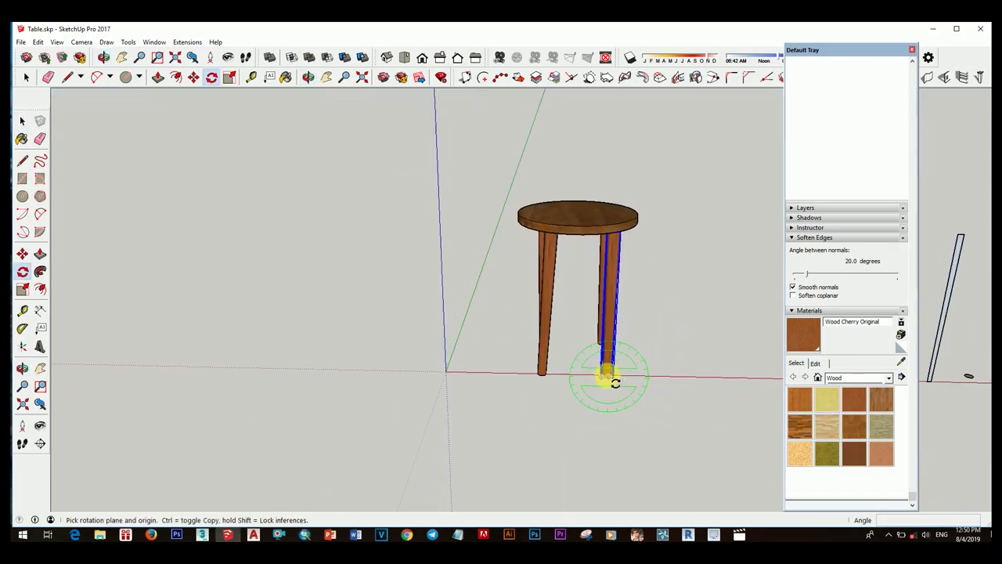
left_click(622, 101)
key("Return")
mouse_move(599, 106)
middle_mouse_down()
mouse_move(649, 331)
mouse_move(577, 381)
mouse_move(677, 415)
mouse_move(559, 279)
mouse_move(548, 331)
mouse_move(642, 264)
middle_mouse_up()
key("space")
Select another leg and tilt it 12.5 degrees outward beneath the round seat.
left_click(559, 280)
scroll(548, 353, "up", 3)
key("q")
scroll(551, 362, "up", 2)
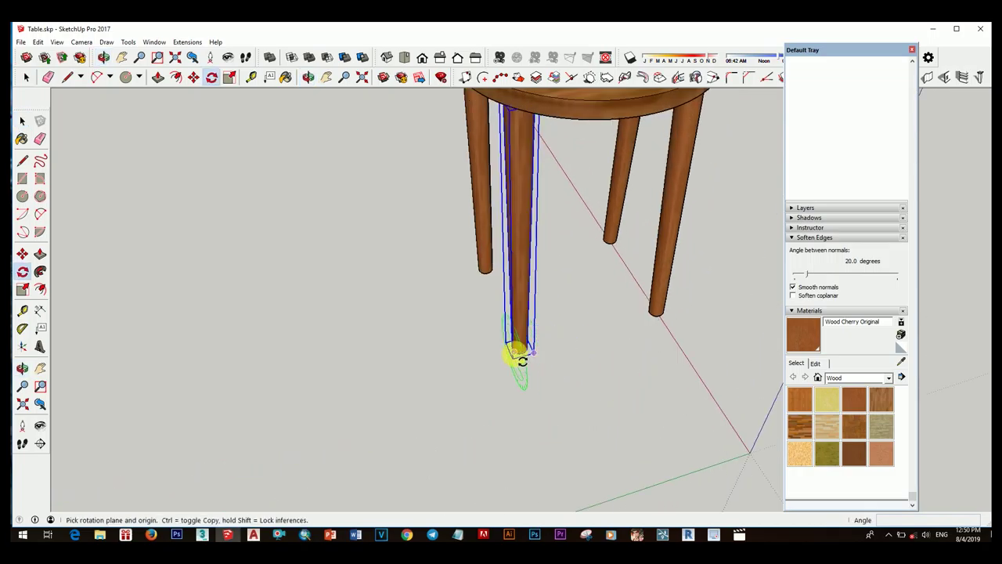
middle_click_drag(522, 359, 483, 258)
scroll(522, 375, "up", 2)
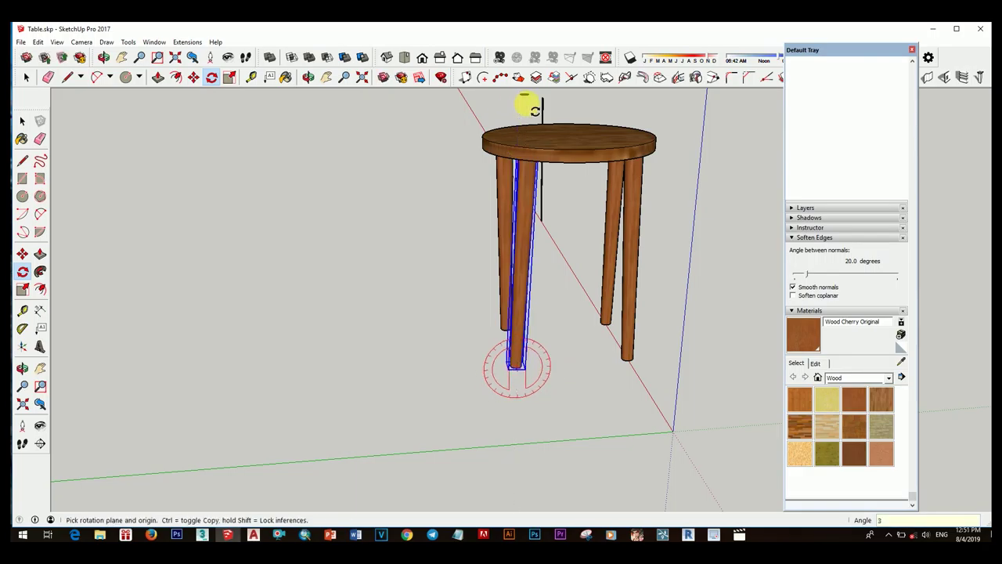
key("space")
mouse_move(496, 273)
middle_mouse_down()
mouse_move(682, 409)
mouse_move(474, 360)
mouse_move(682, 376)
mouse_move(394, 308)
mouse_move(313, 345)
middle_mouse_up()
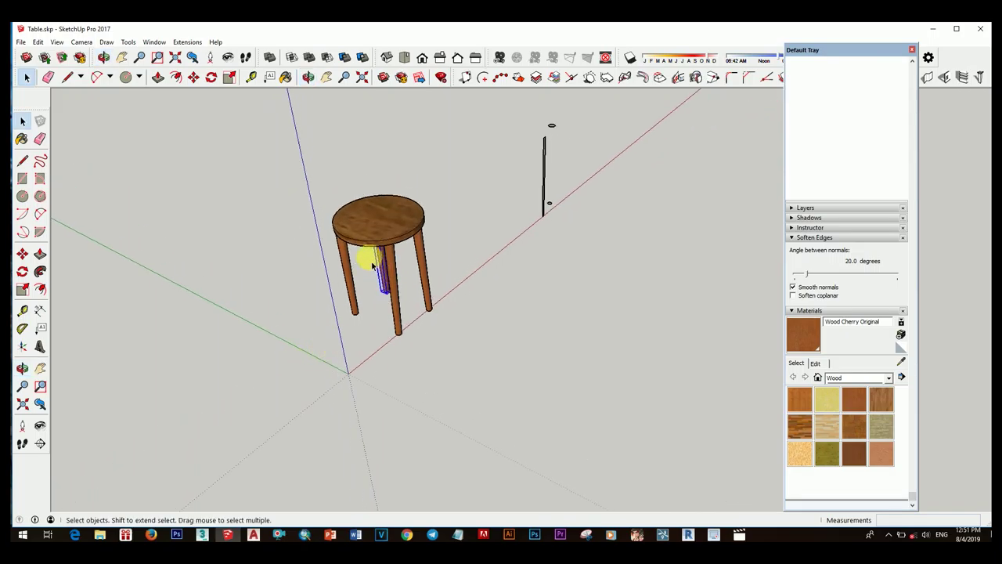
scroll(372, 266, "up", 2)
mouse_move(340, 278)
middle_mouse_down()
mouse_move(352, 204)
mouse_move(379, 232)
middle_mouse_up()
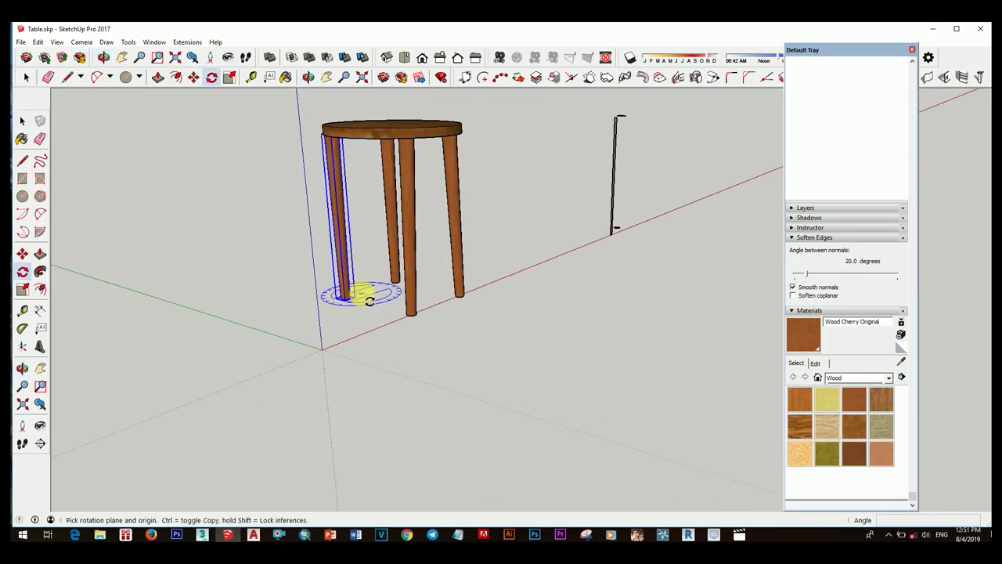
left_click(334, 184)
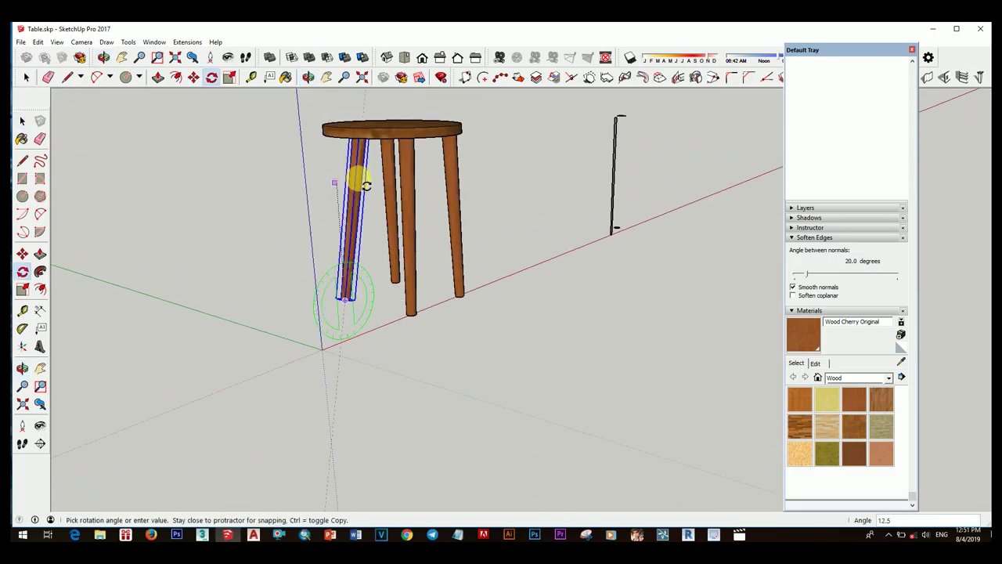
key("Return")
mouse_move(366, 186)
middle_mouse_down()
mouse_move(665, 327)
mouse_move(665, 246)
mouse_move(501, 245)
mouse_move(351, 293)
mouse_move(530, 368)
mouse_move(439, 339)
mouse_move(418, 325)
mouse_move(421, 162)
mouse_move(490, 331)
mouse_move(624, 209)
mouse_move(510, 347)
mouse_move(655, 324)
mouse_move(436, 397)
mouse_move(438, 430)
mouse_move(472, 454)
mouse_move(468, 404)
middle_mouse_up()
key("space")
scroll(436, 397, "down", 3)
scroll(473, 423, "up", 2)
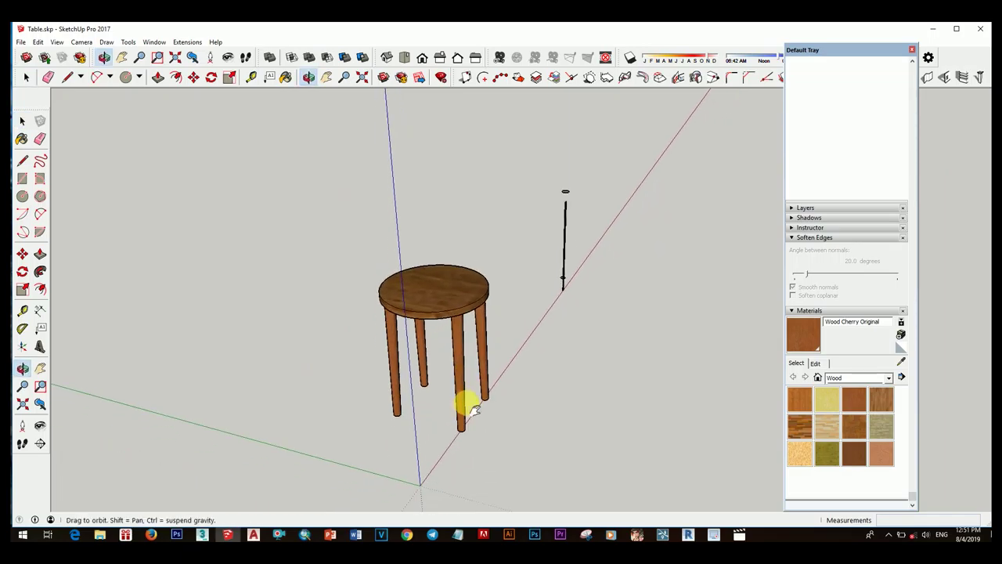
Copy the two tilted legs and scale them -1 along green to mirror them.
key("m")
left_click(507, 428)
key("s")
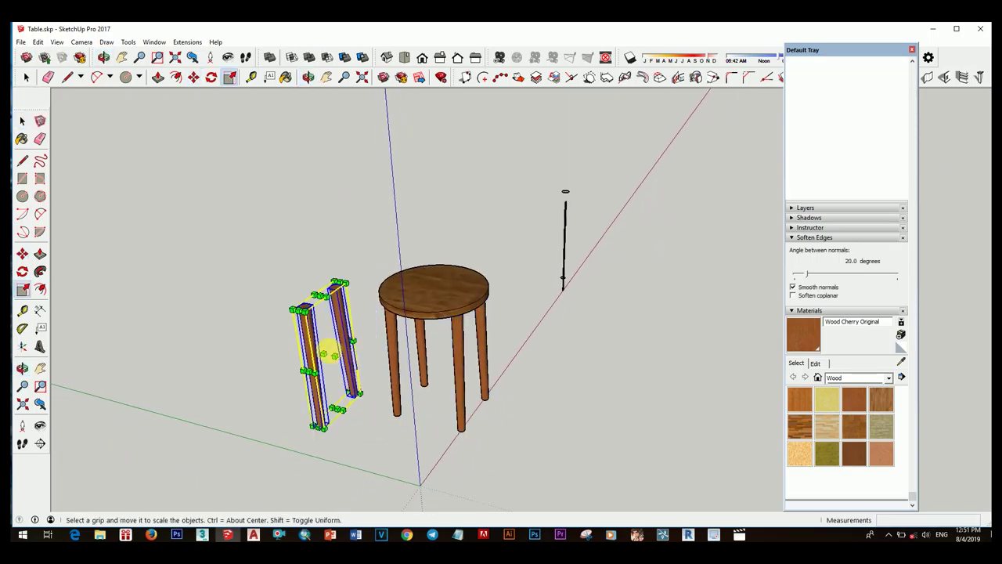
mouse_move(333, 357)
left_mouse_down()
mouse_move(429, 406)
mouse_move(425, 397)
left_mouse_up()
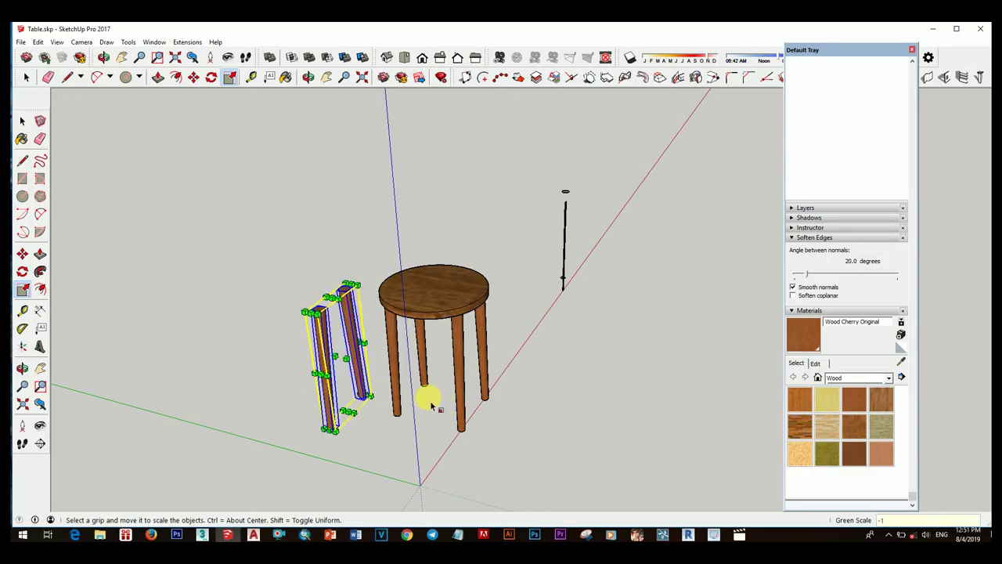
middle_click_drag(426, 398, 471, 470)
scroll(443, 487, "up", 5)
Bring the mirrored legs back under the round seat and check the whole stool.
left_click(438, 468)
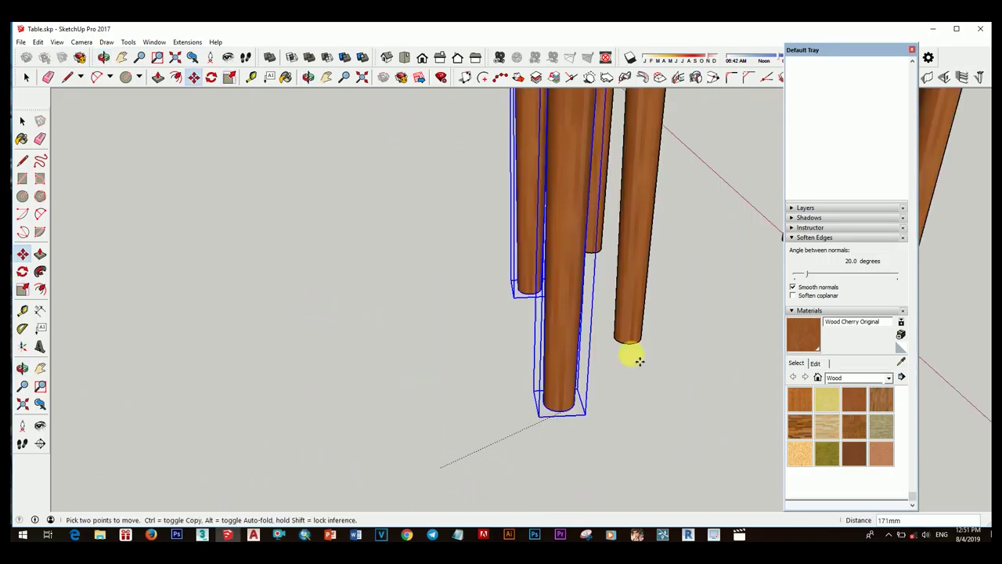
mouse_move(630, 345)
middle_mouse_down()
mouse_move(555, 340)
mouse_move(671, 228)
middle_mouse_up()
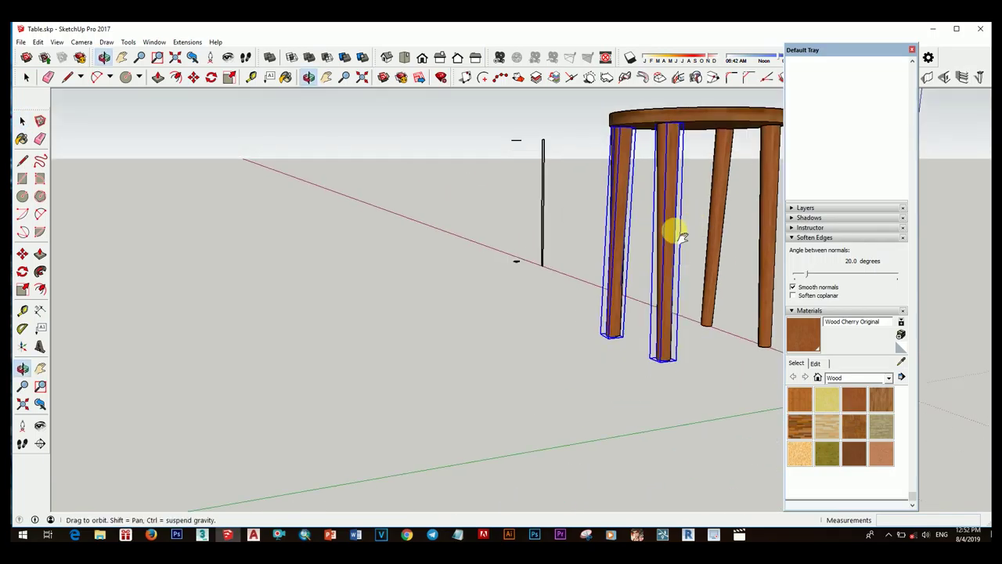
key("Escape")
mouse_move(550, 261)
middle_mouse_down()
mouse_move(685, 184)
mouse_move(577, 213)
middle_mouse_up()
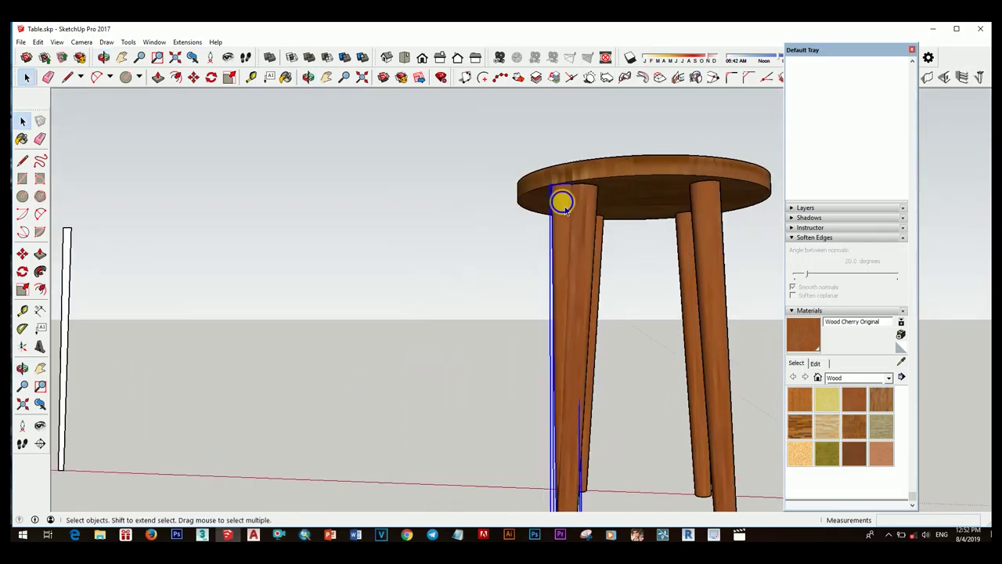
right_click(562, 202)
key("Escape")
scroll(557, 262, "down", 5)
mouse_move(557, 261)
middle_mouse_down()
mouse_move(441, 430)
mouse_move(543, 371)
mouse_move(477, 365)
mouse_move(404, 329)
mouse_move(427, 308)
mouse_move(394, 339)
mouse_move(487, 327)
mouse_move(481, 387)
mouse_move(532, 365)
mouse_move(376, 230)
middle_mouse_up()
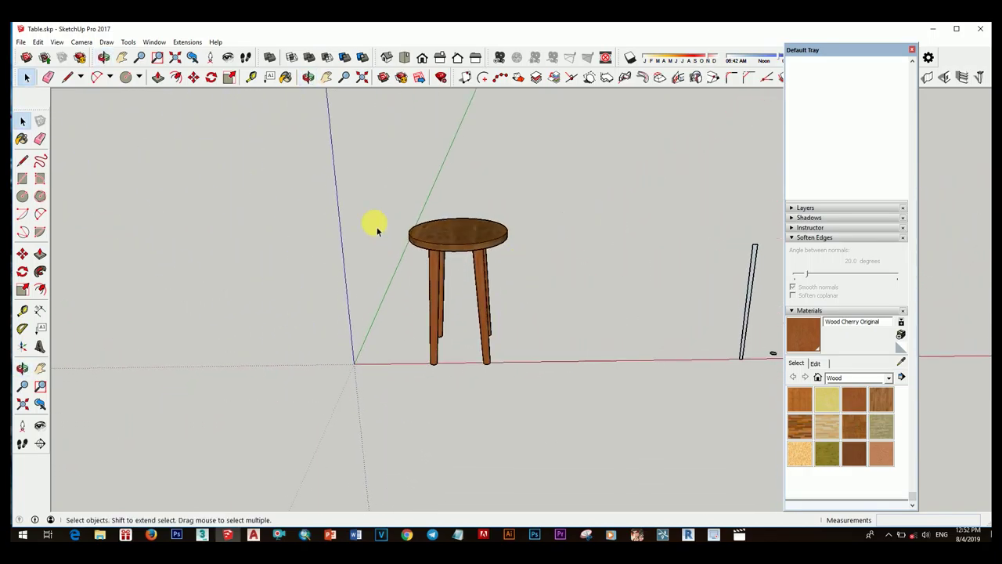
Make the stool a group and slide it farther along the red axis.
left_click(459, 261)
right_click(466, 260)
left_click(503, 243)
mouse_move(502, 243)
middle_mouse_down()
mouse_move(484, 286)
mouse_move(519, 313)
middle_mouse_up()
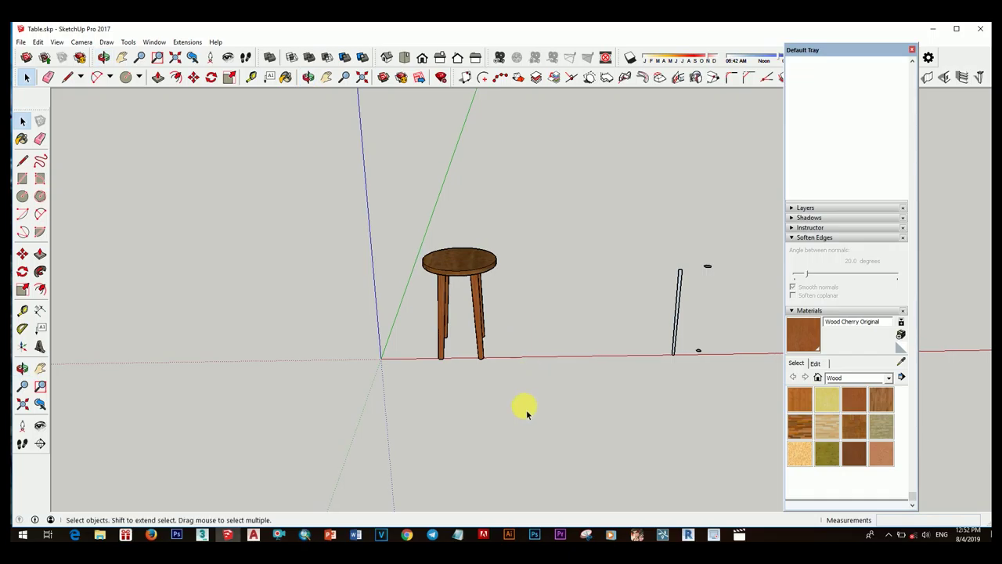
middle_click_drag(496, 280, 445, 283)
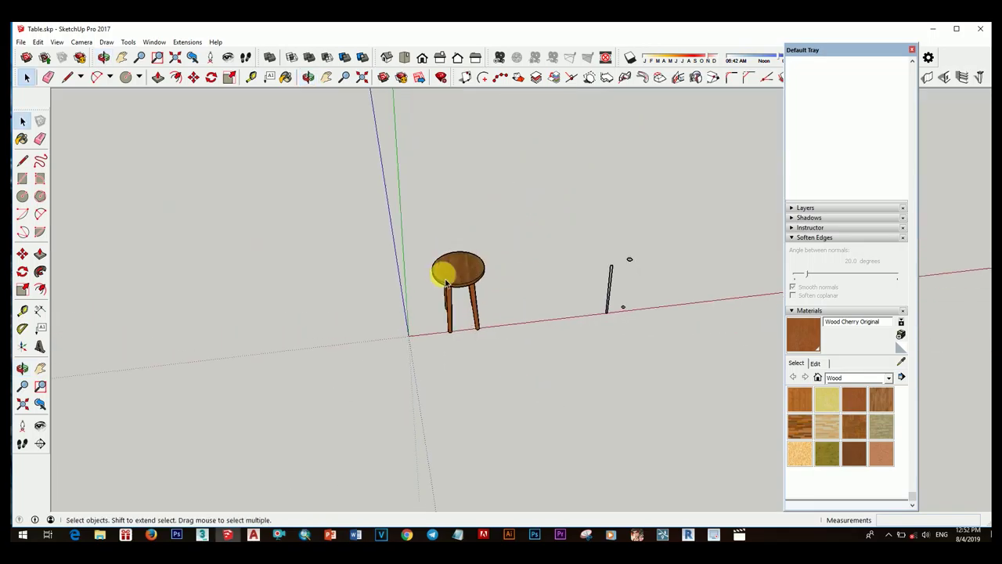
key("m")
middle_click_drag(577, 346, 588, 331)
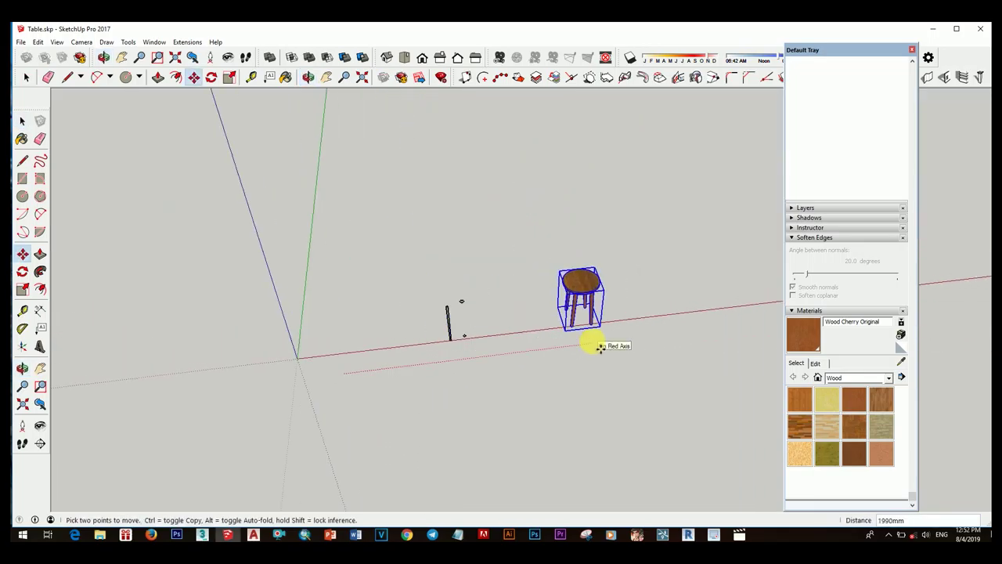
left_click(593, 342)
key("space")
scroll(454, 305, "up", 3)
scroll(485, 329, "up", 3)
Move the tall thin board left along red, closer to the origin.
middle_click_drag(510, 351, 516, 331)
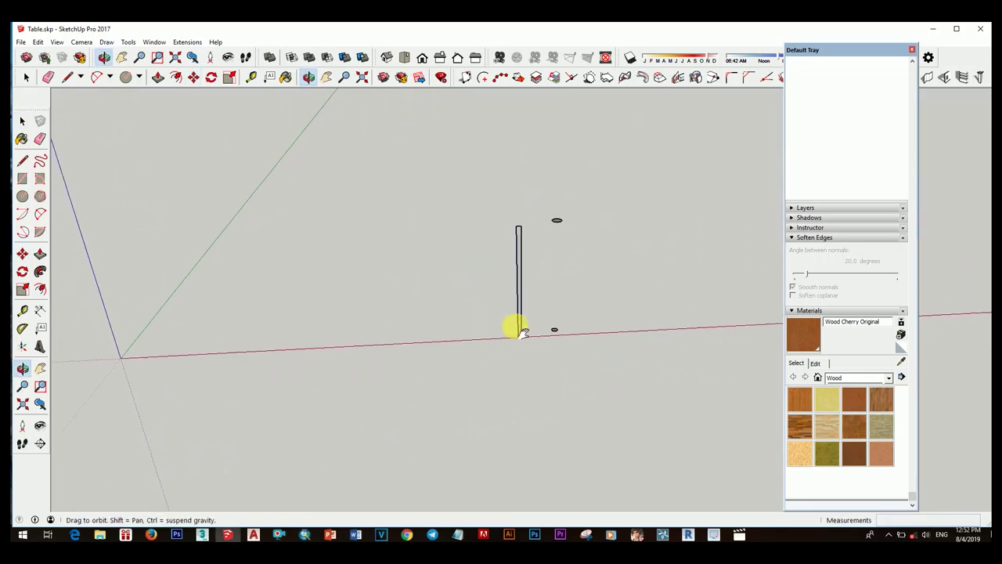
mouse_move(404, 329)
middle_mouse_down("shift")
mouse_move(532, 352)
mouse_move(533, 336)
middle_mouse_up("shift")
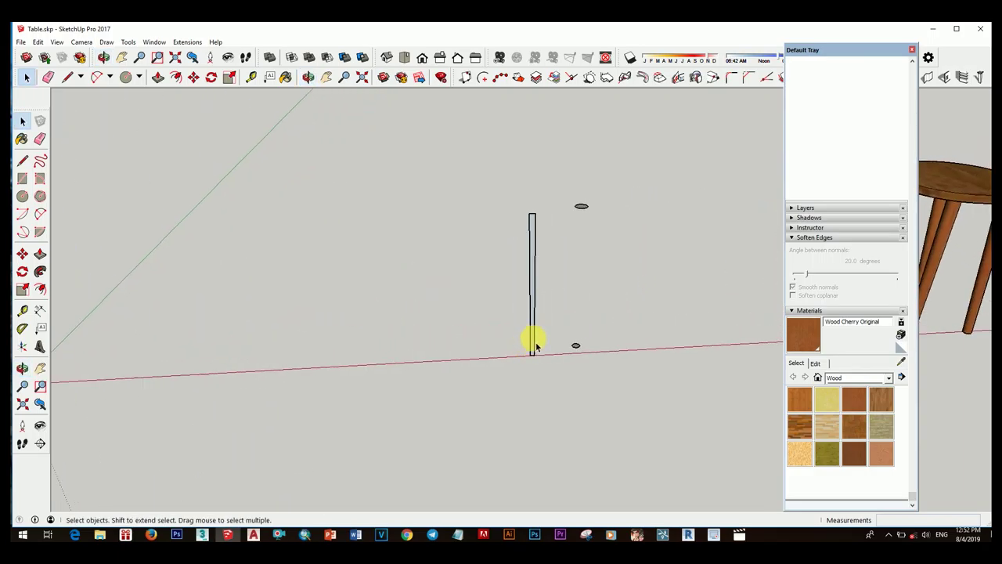
key("l")
scroll(537, 215, "up", 3)
key("space")
scroll(517, 319, "down", 2)
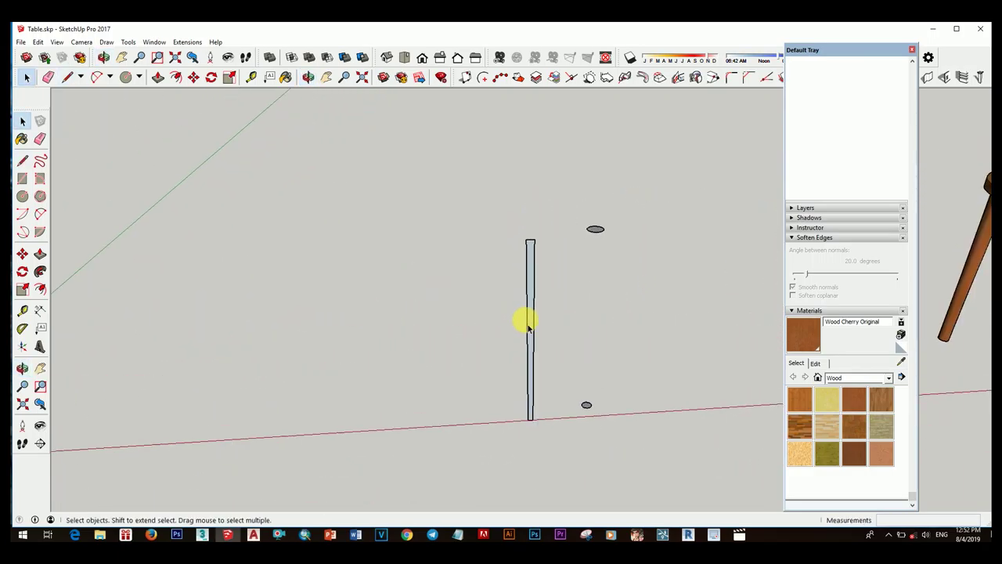
scroll(508, 235, "down", 2)
key("m")
left_click(542, 376)
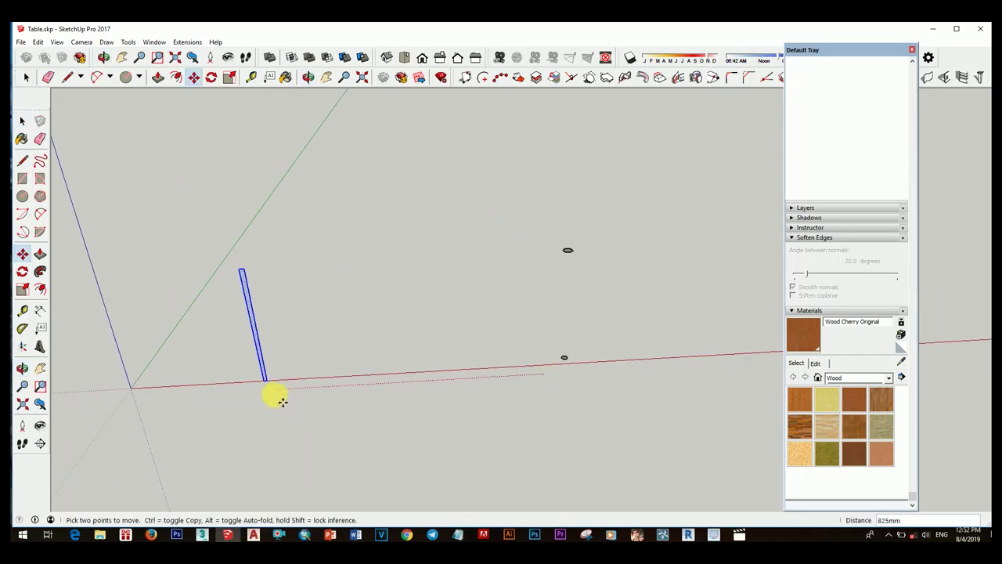
left_click(272, 401)
key("space")
Lengthen the board by moving its top edge up 300.
scroll(266, 263, "up", 2)
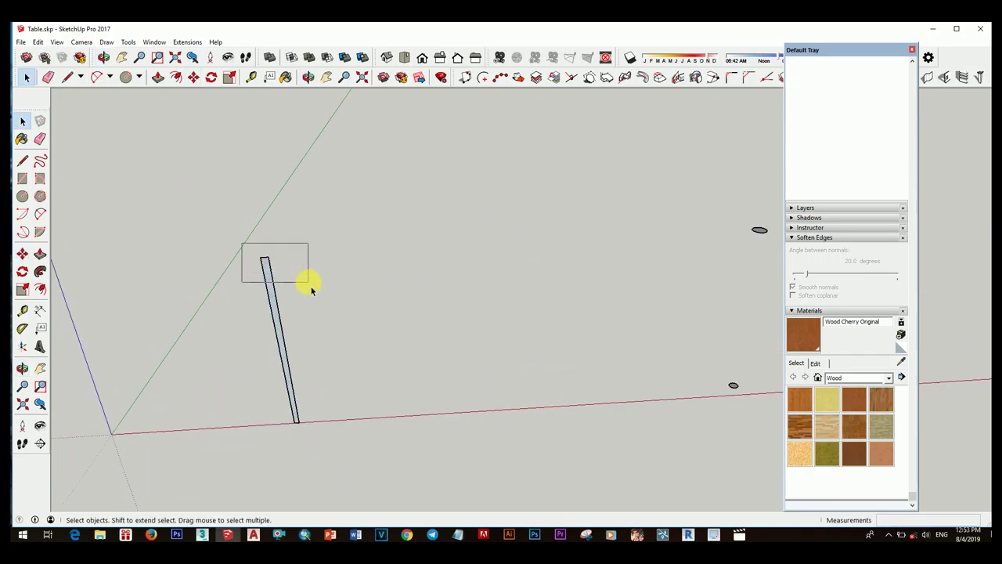
left_click_drag(311, 286, 310, 279)
scroll(309, 271, "up", 1)
key("m")
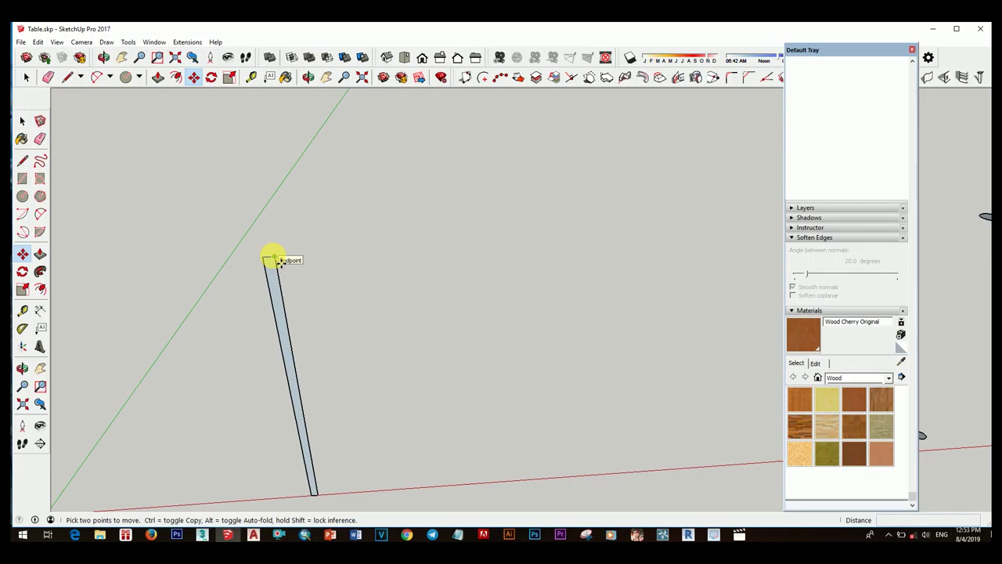
left_click(274, 261)
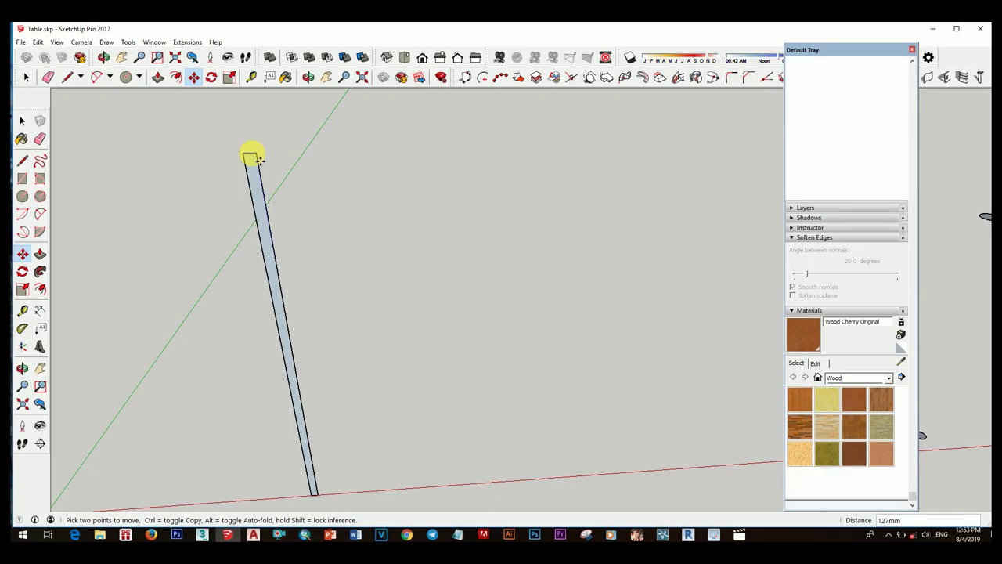
type("300")
key("Return")
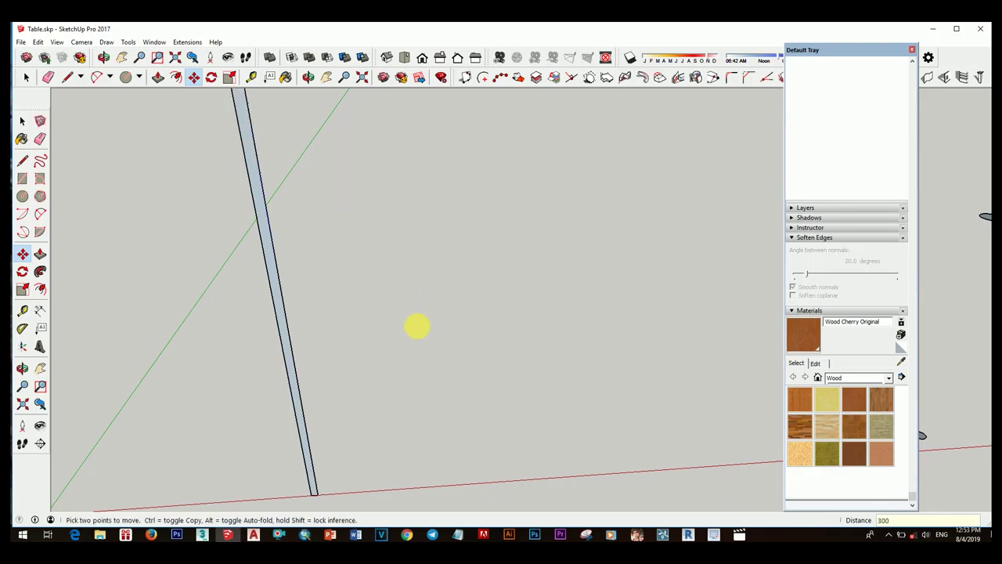
key("space")
scroll(347, 313, "down", 5)
middle_click_drag(408, 301, 290, 325, "shift")
left_click_drag(475, 277, 595, 387)
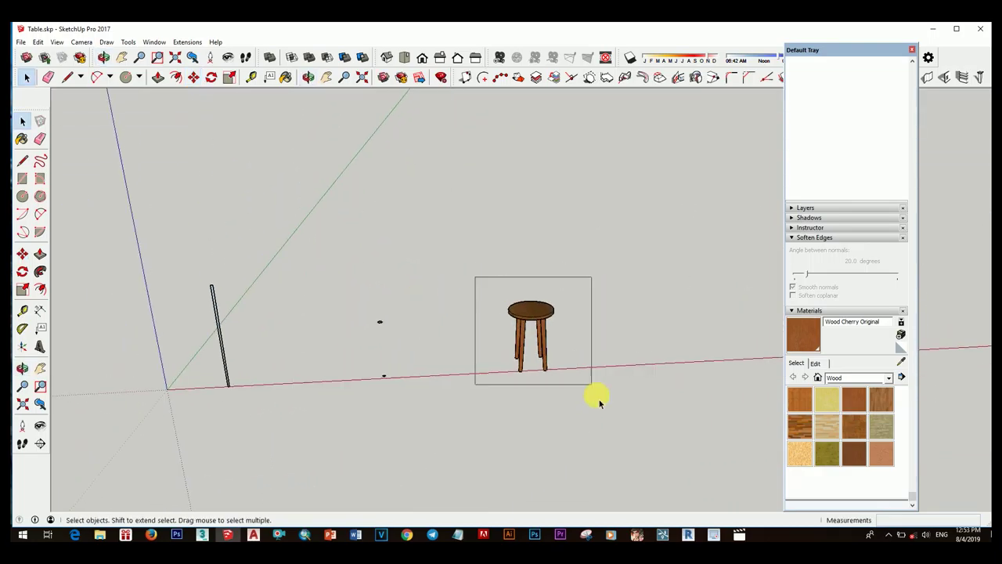
Adjust the upright board's height by moving its top.
key("m")
left_click(574, 395)
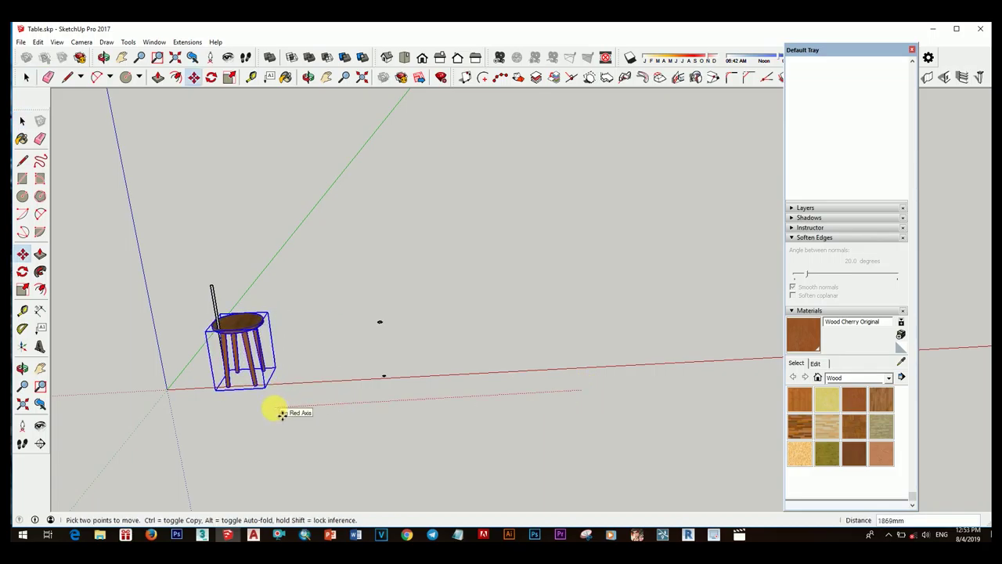
key("space")
left_click(309, 308)
scroll(258, 313, "up", 2)
middle_click_drag(224, 313, 362, 302, "shift")
key("m")
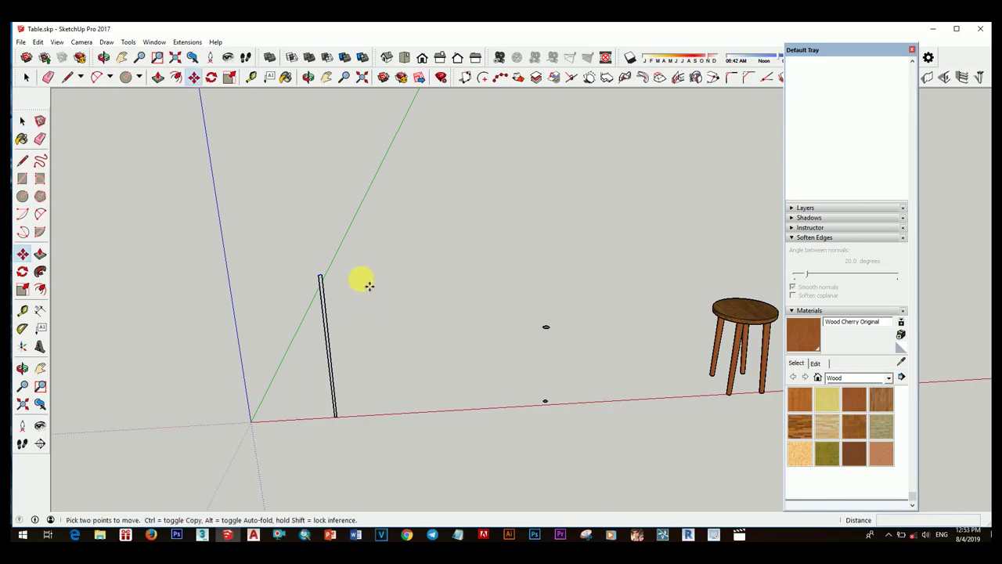
left_click(368, 286)
key("Return")
key("space")
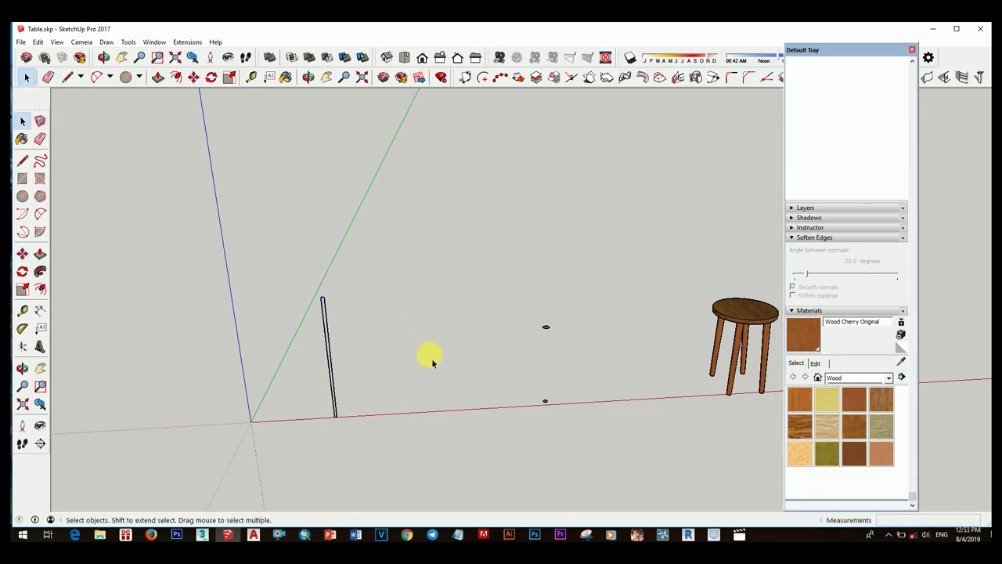
Select the stool and try moving it farther out along red.
middle_click_drag(425, 353, 399, 329)
left_click_drag(398, 329, 676, 425)
key("m")
left_click(676, 425)
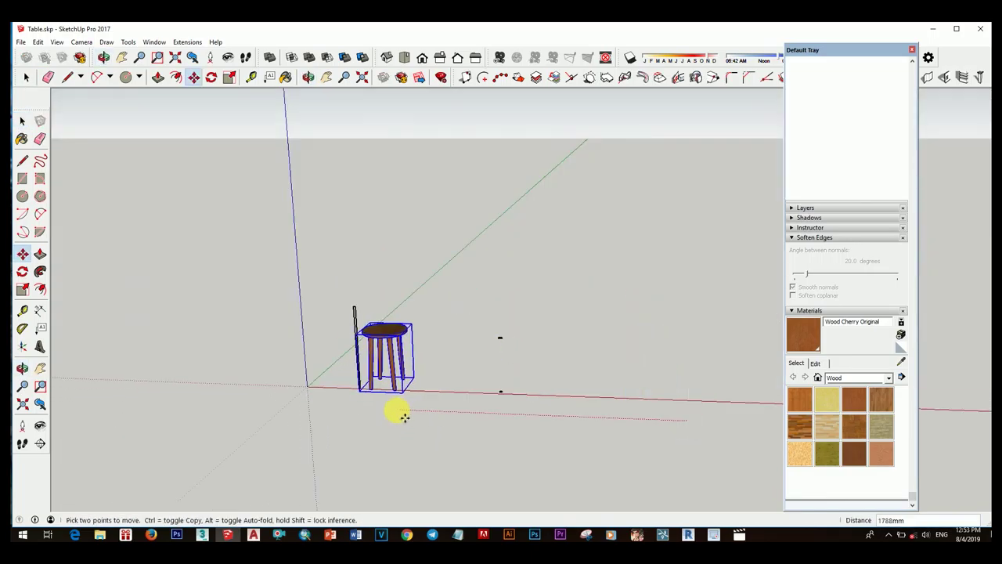
key("Escape")
key("space")
middle_click_drag(416, 324, 515, 445)
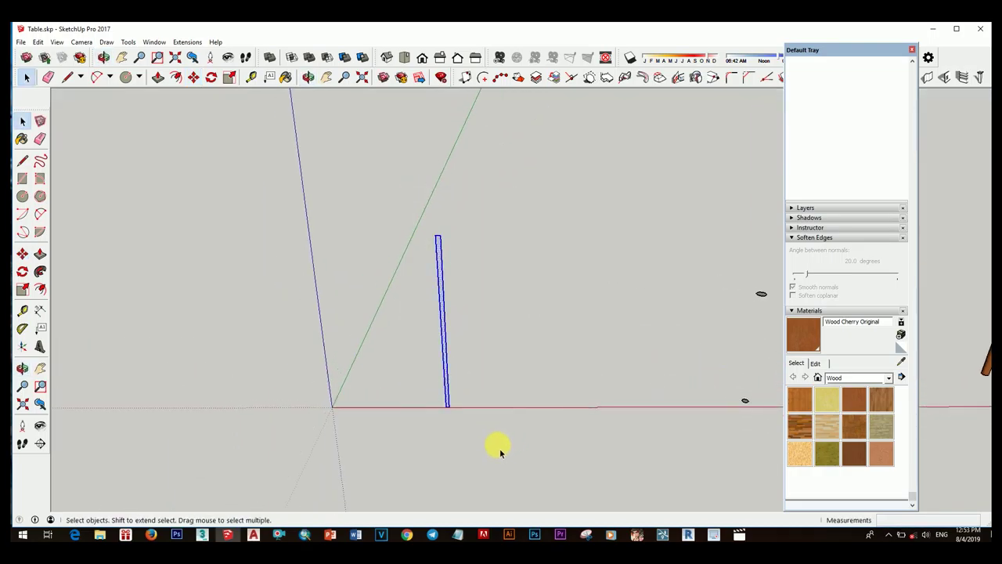
Copy the board beside the original and scale the copy thinner along red.
key("m")
left_click(455, 436)
key("ctrl")
left_click(521, 438)
key("space")
key("s")
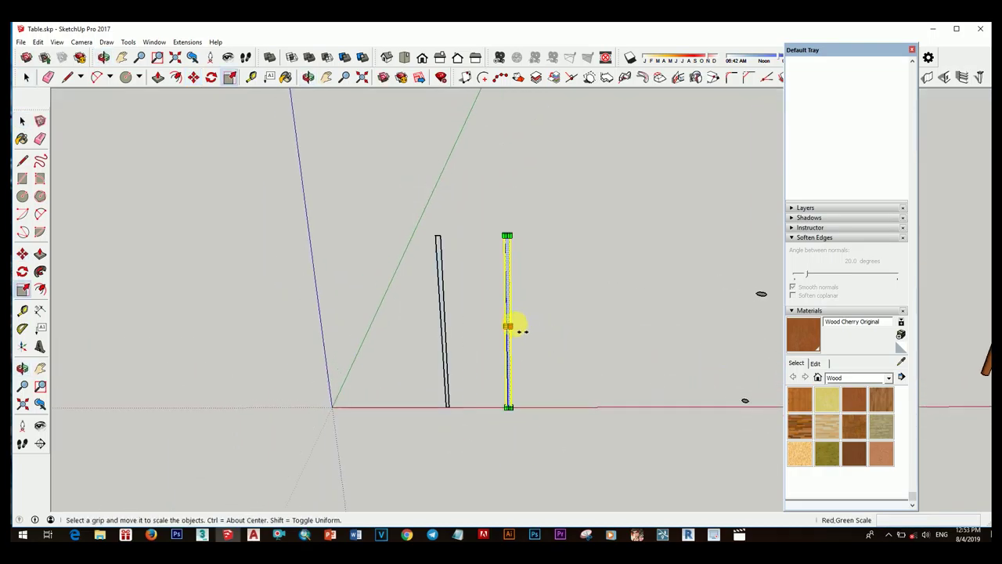
left_click_drag(510, 326, 488, 331)
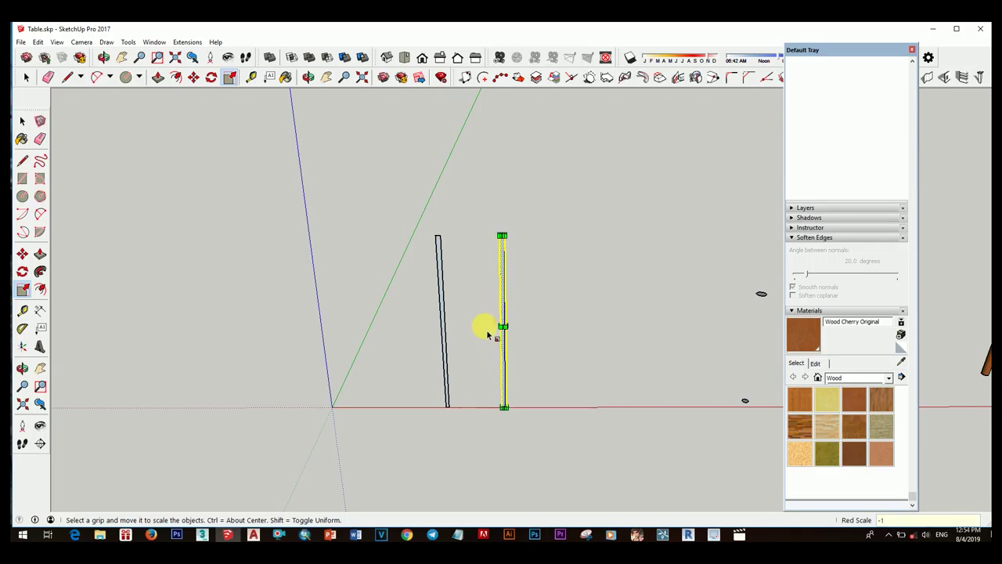
scroll(539, 434, "up", 3)
Move the thin board copy toward the small oval on the red axis.
key("m")
left_click(512, 409)
left_click(419, 413)
key("space")
scroll(485, 392, "down", 2)
key("e")
scroll(417, 242, "up", 3)
scroll(454, 321, "down", 3)
scroll(476, 380, "down", 2)
key("space")
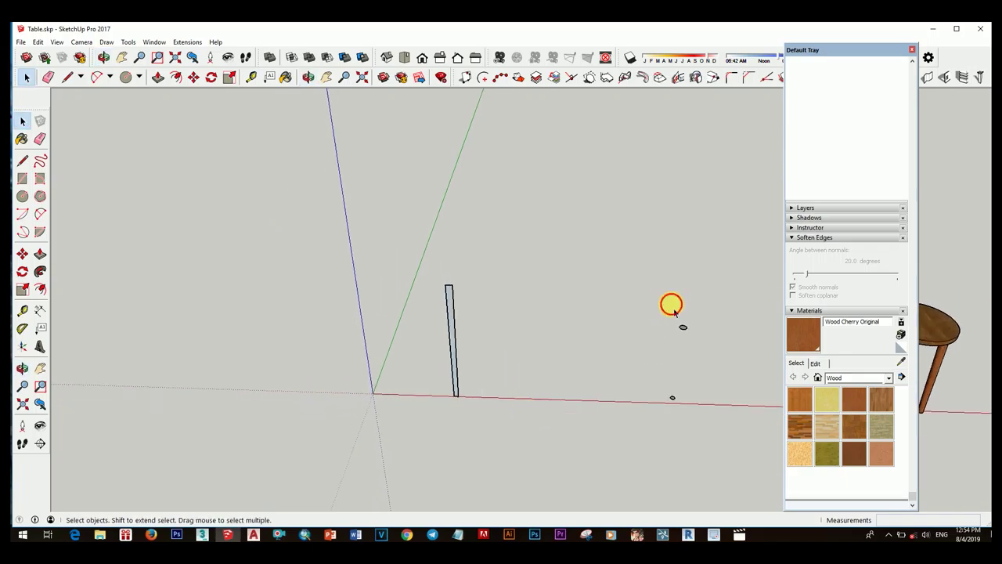
key("m")
scroll(683, 330, "up", 5)
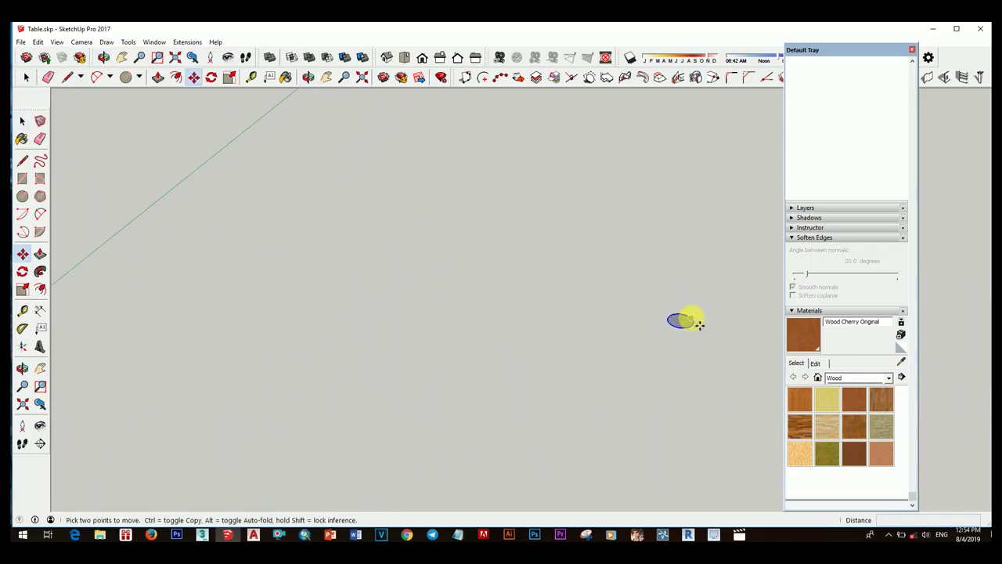
Place the thin board on the small oval on the red axis.
left_click(681, 321)
scroll(681, 321, "down", 4)
scroll(414, 418, "up", 3)
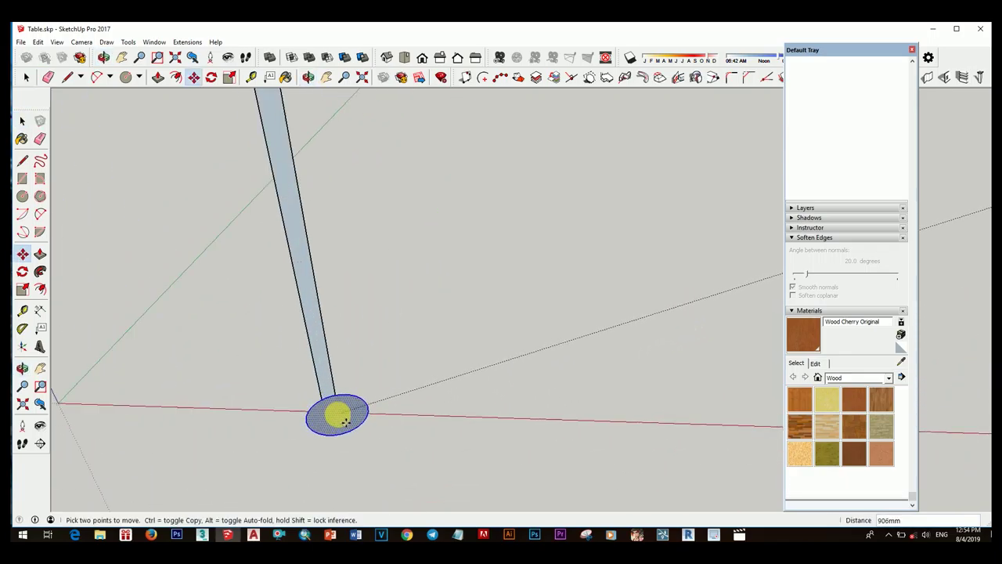
left_click(332, 412)
mouse_move(331, 410)
middle_mouse_down()
mouse_move(447, 393)
mouse_move(405, 443)
middle_mouse_up()
key("space")
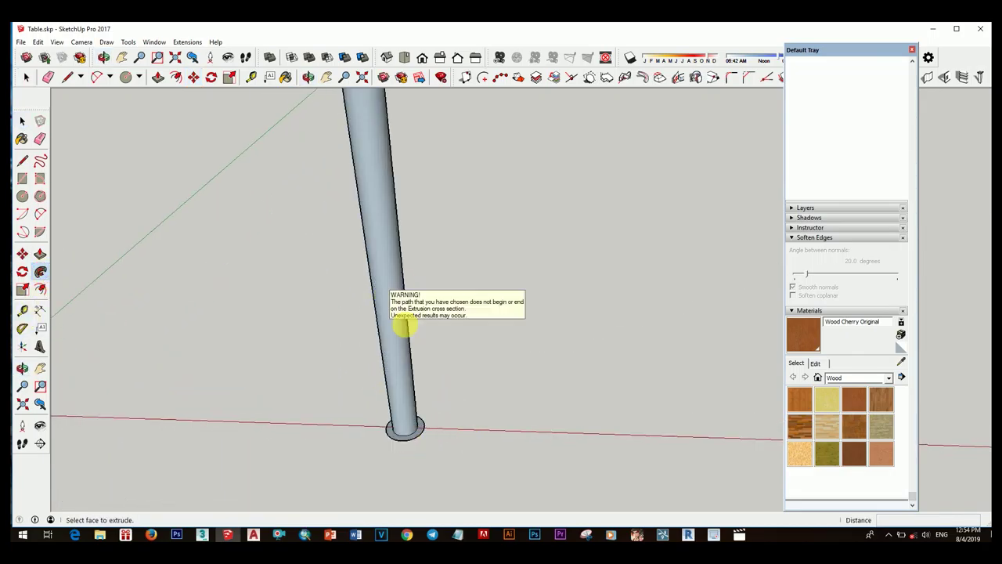
View the round leg at eye level and expand Components and Styles in the Default Tray.
scroll(438, 345, "down", 4)
mouse_move(472, 369)
middle_mouse_down()
mouse_move(454, 358)
mouse_move(436, 376)
mouse_move(451, 436)
middle_mouse_up()
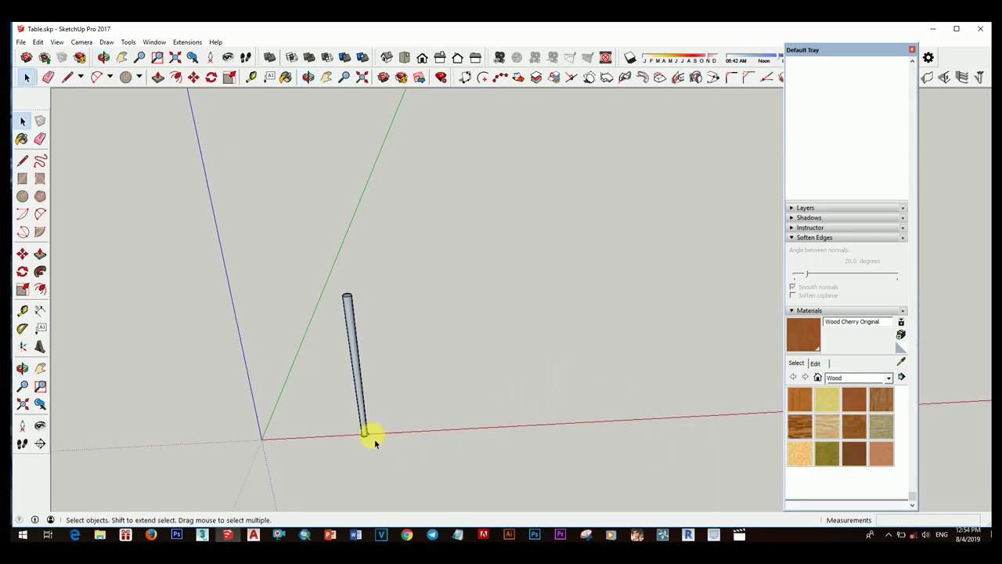
scroll(384, 451, "up", 3)
key("e")
scroll(376, 438, "up", 2)
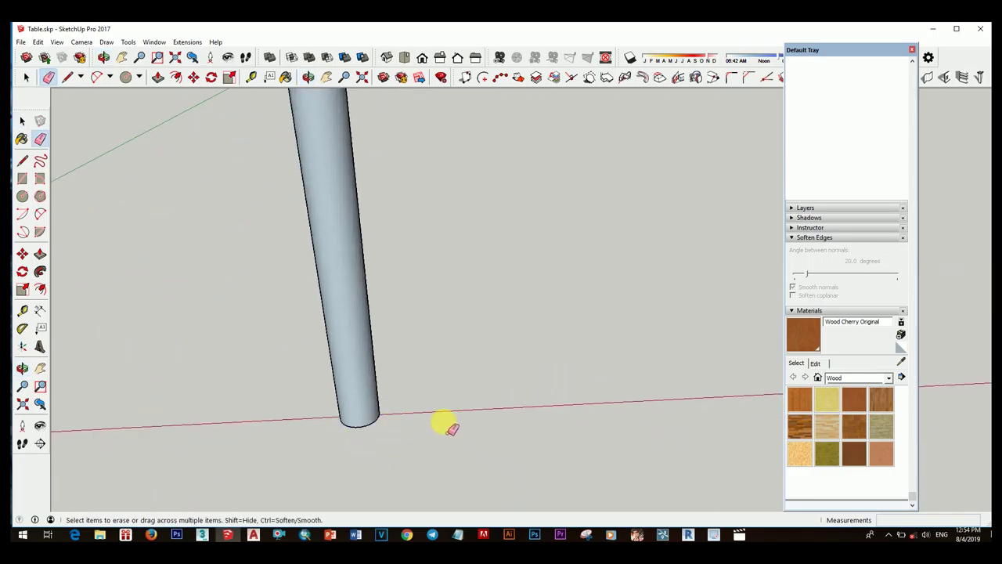
scroll(409, 352, "down", 5)
key("space")
scroll(798, 358, "up", 5)
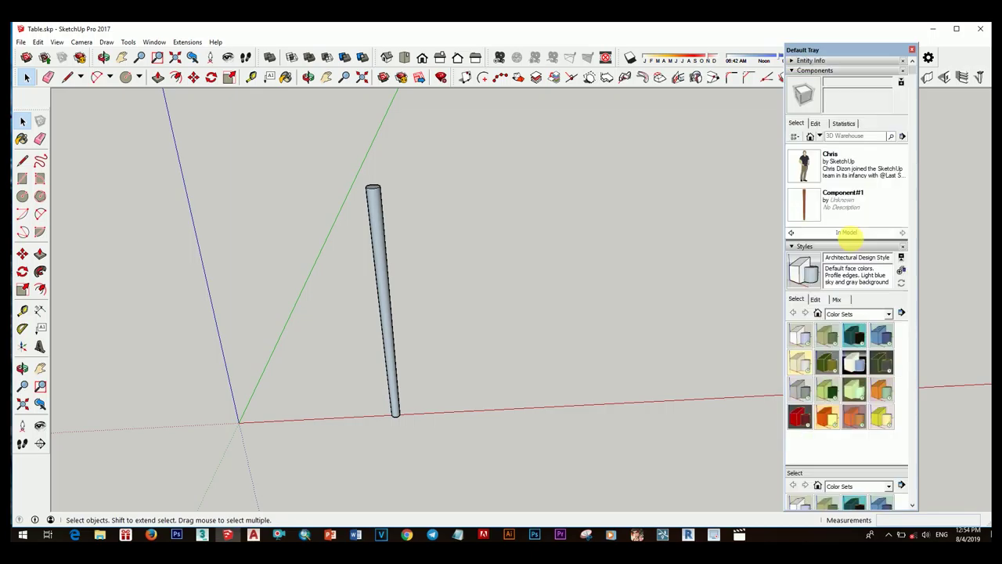
Paint the leg with the stool's Wood Cherry Original finish.
left_click(816, 124)
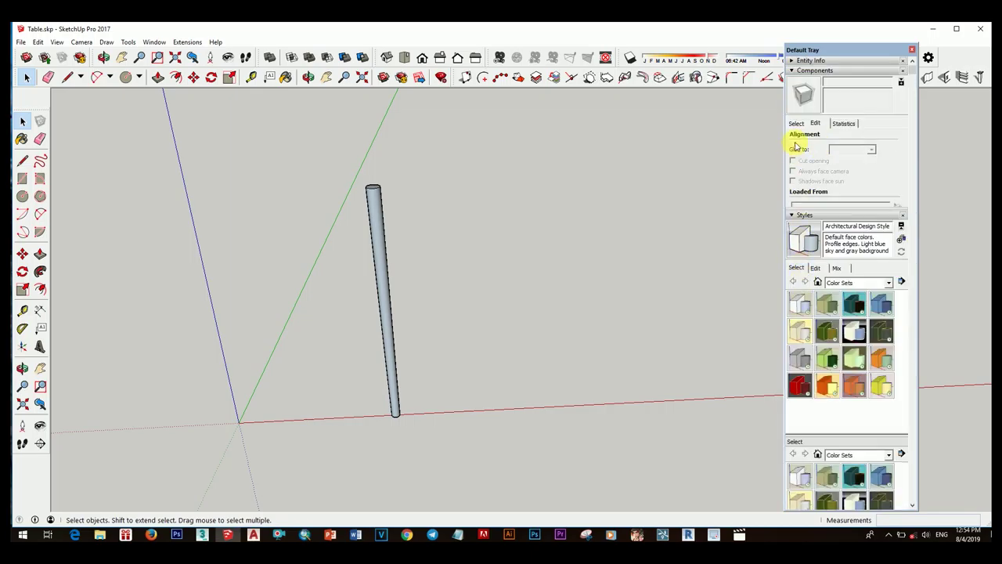
left_click(816, 269)
scroll(822, 376, "down", 5)
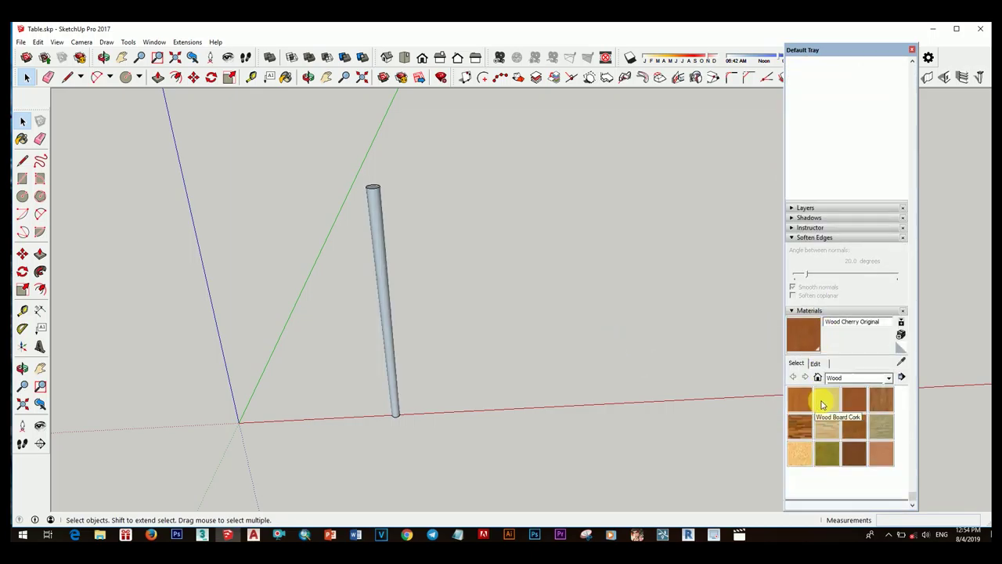
scroll(544, 376, "down", 3)
scroll(543, 346, "down", 2)
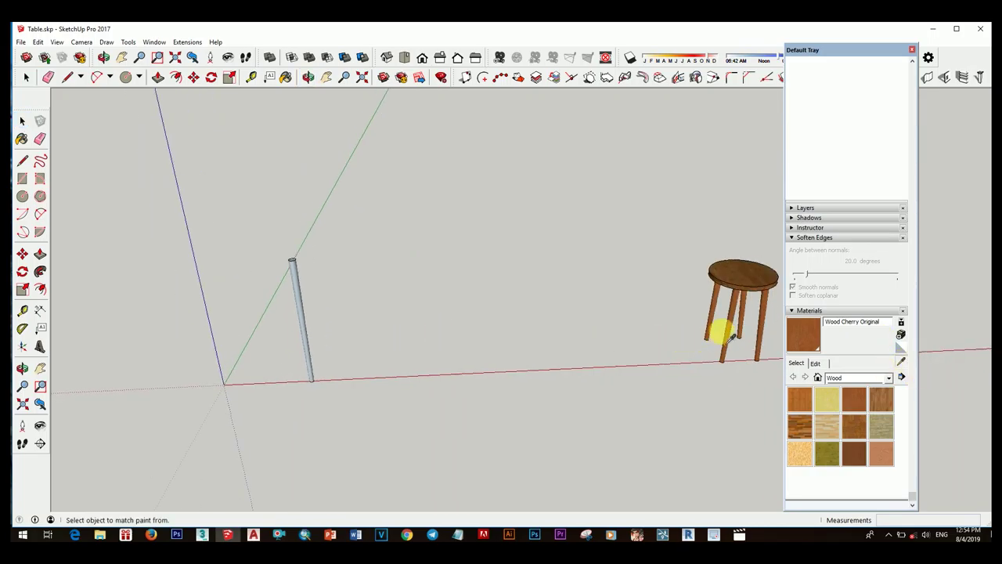
left_click(311, 349)
scroll(321, 352, "up", 2)
scroll(329, 353, "down", 1)
key("space")
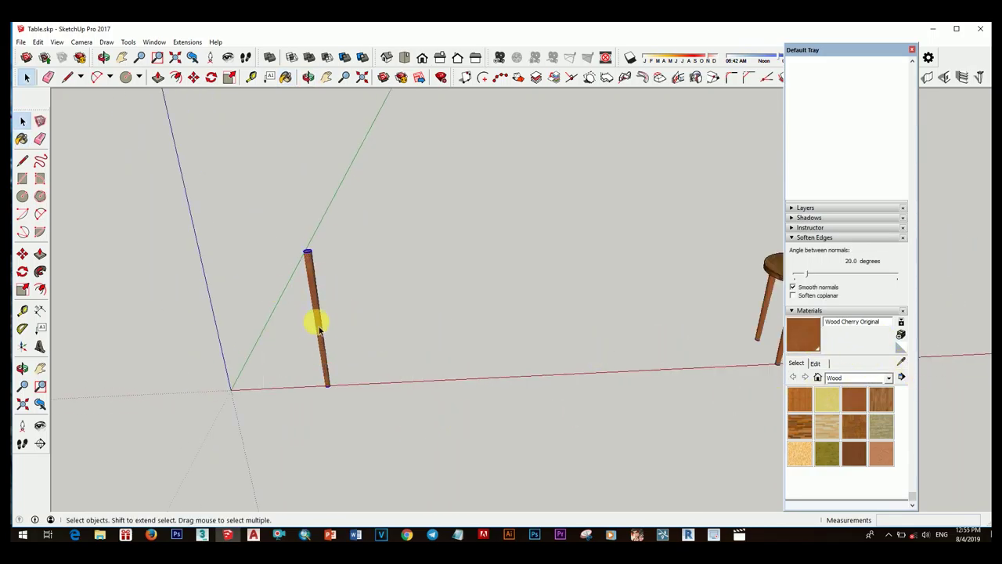
Make the leg a component.
right_click(310, 275)
left_click(365, 209)
left_click(529, 335)
Move the stool to a new spot along the ground beside the leg.
mouse_move(342, 326)
middle_mouse_down()
mouse_move(410, 358)
mouse_move(348, 373)
mouse_move(295, 419)
mouse_move(303, 429)
middle_mouse_up()
scroll(348, 373, "up", 2)
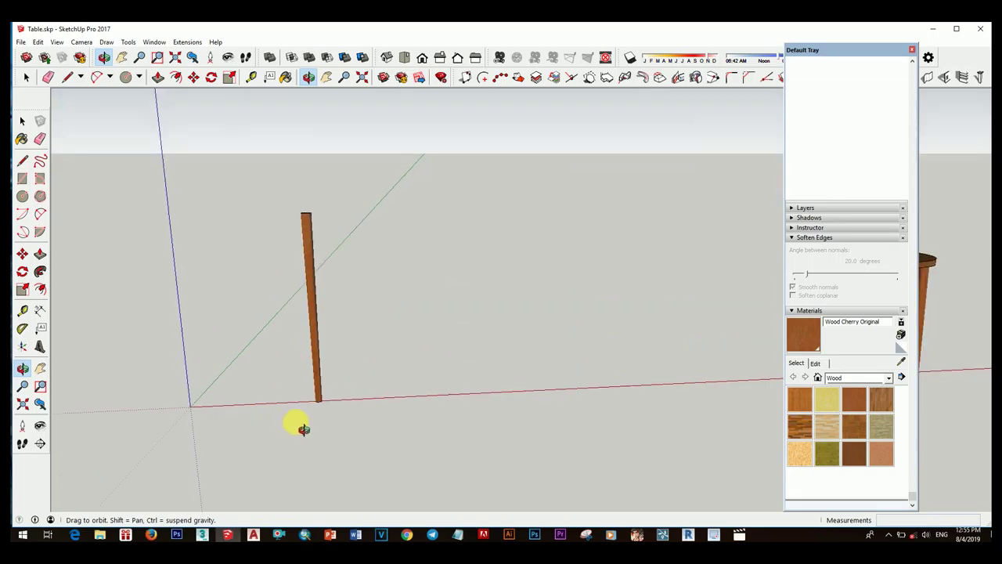
scroll(407, 363, "down", 2)
scroll(501, 354, "down", 2)
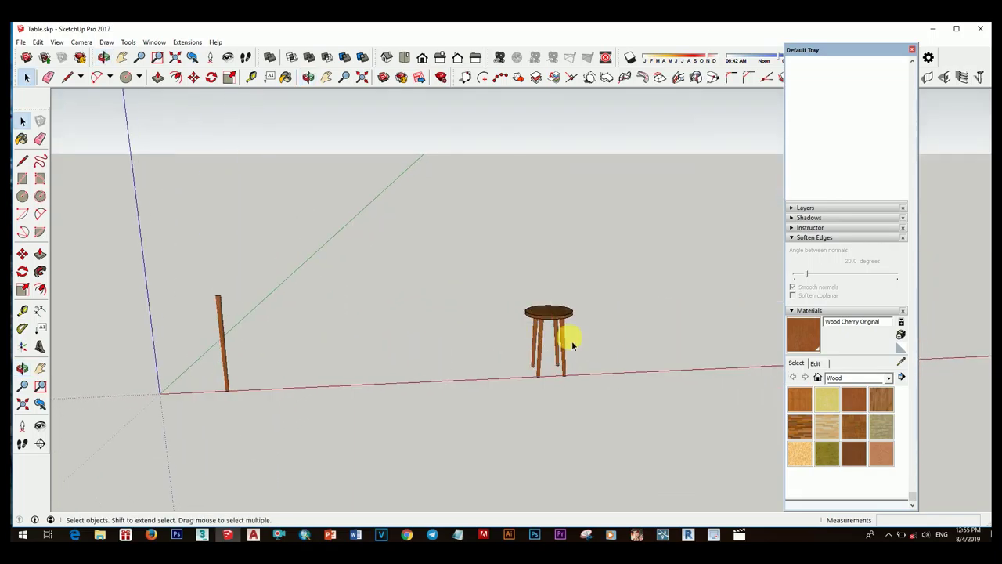
key("m")
left_click(600, 374)
mouse_move(387, 396)
middle_mouse_down()
mouse_move(431, 371)
mouse_move(522, 423)
middle_mouse_up()
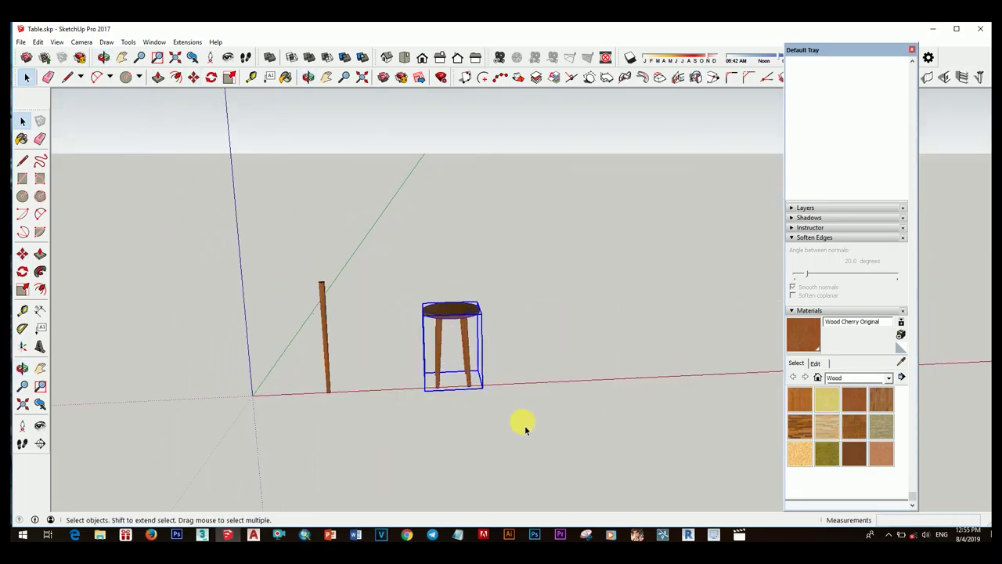
left_click(593, 421)
key("space")
middle_click_drag(443, 369, 413, 419)
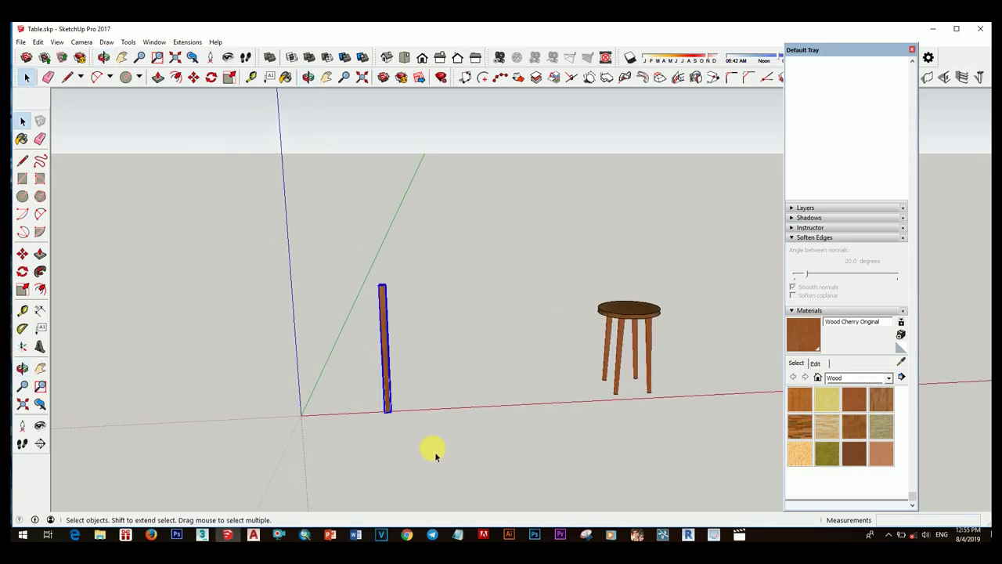
mouse_move(537, 441)
middle_mouse_down()
mouse_move(541, 340)
mouse_move(477, 384)
mouse_move(415, 467)
middle_mouse_up()
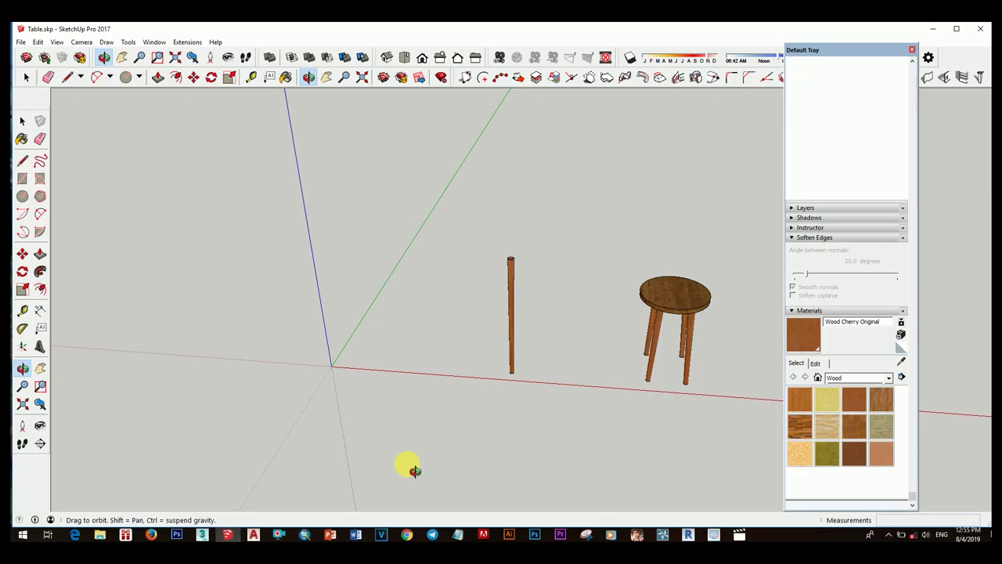
Copy the whole pole along the red axis, then undo that first copy.
mouse_move(410, 468)
middle_mouse_down()
mouse_move(373, 374)
mouse_move(608, 493)
middle_mouse_up()
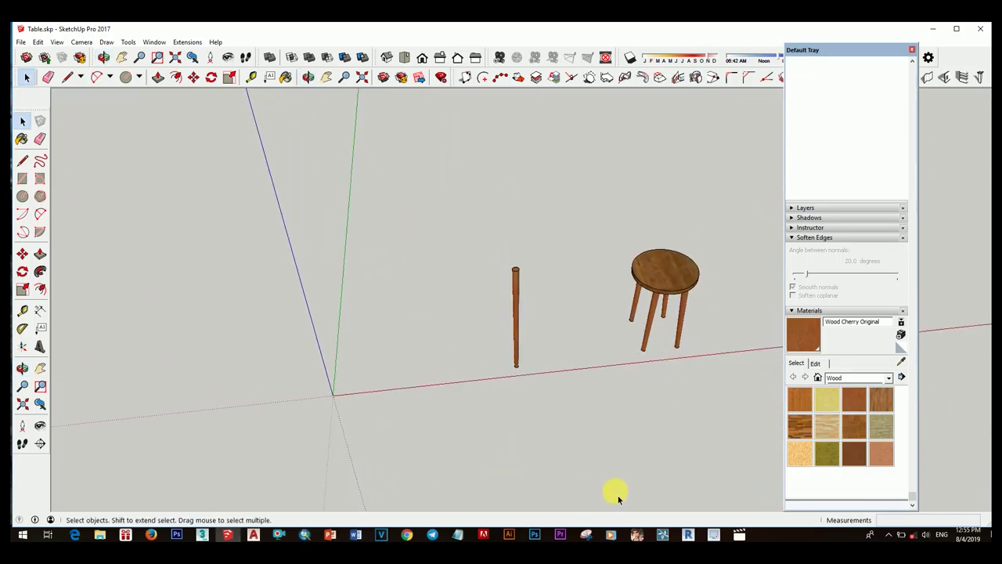
middle_click_drag(603, 484, 532, 423)
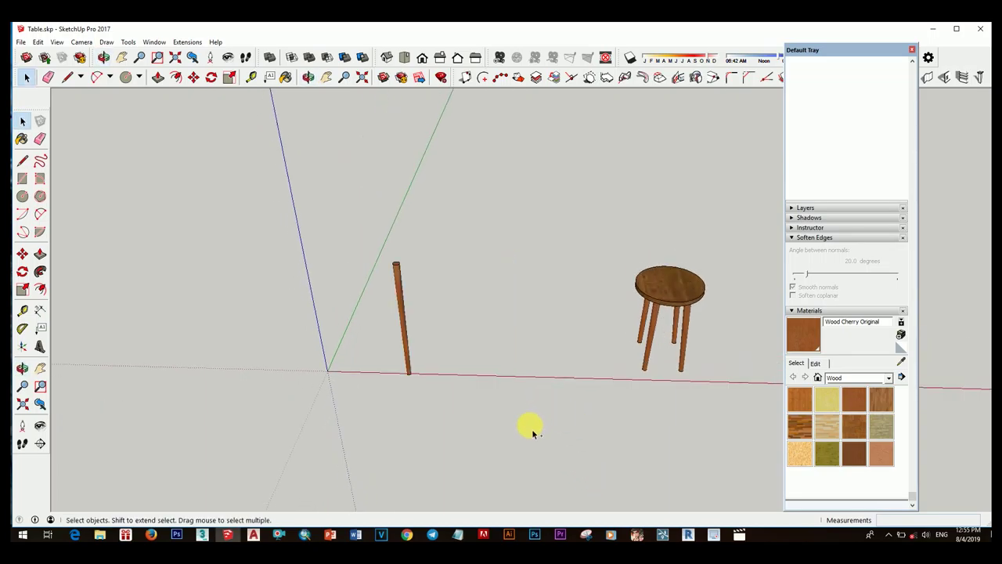
middle_click_drag(530, 430, 501, 374)
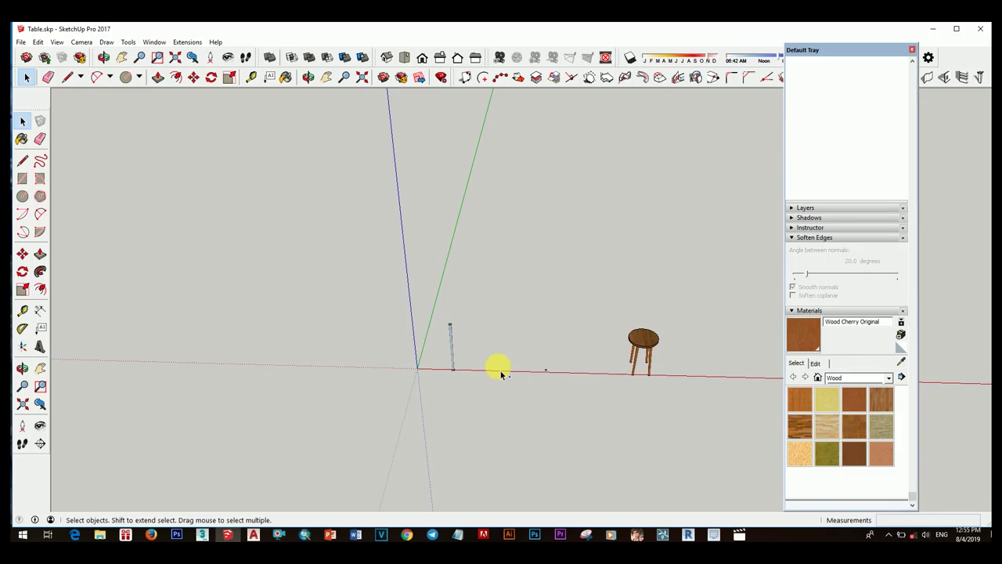
scroll(501, 375, "up", 3)
scroll(463, 369, "up", 2)
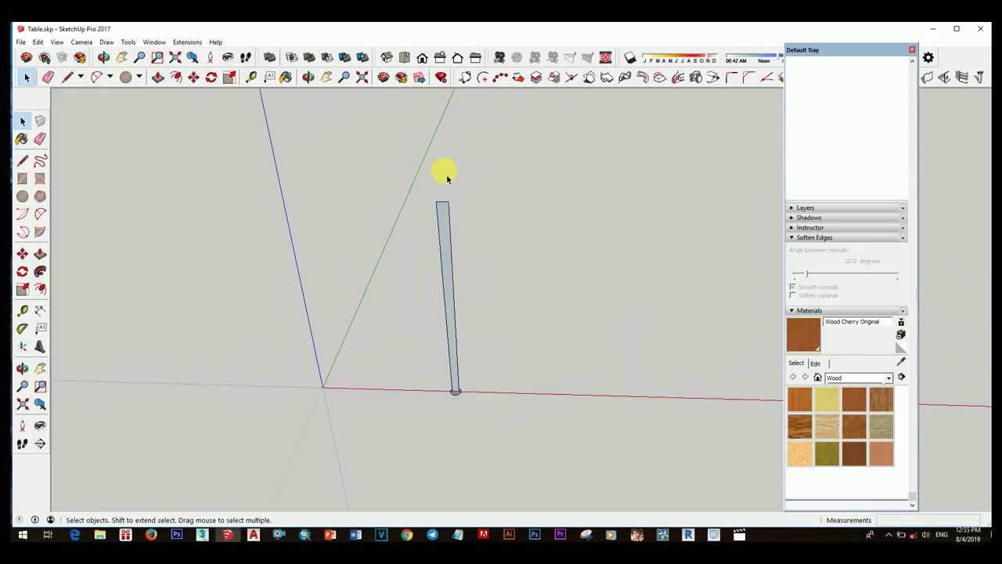
triple_click(444, 307)
key("m")
left_click(454, 362)
key("ctrl")
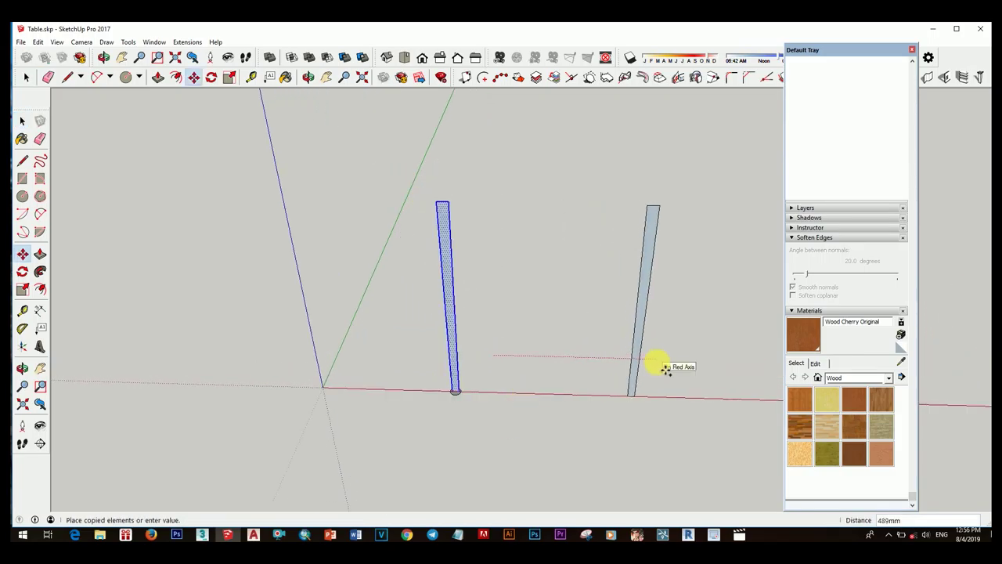
left_click(662, 365)
key("space")
key("ctrl+z")
Place a new copy of the pole further along the red axis.
scroll(508, 390, "down", 1)
left_click_drag(411, 202, 538, 423)
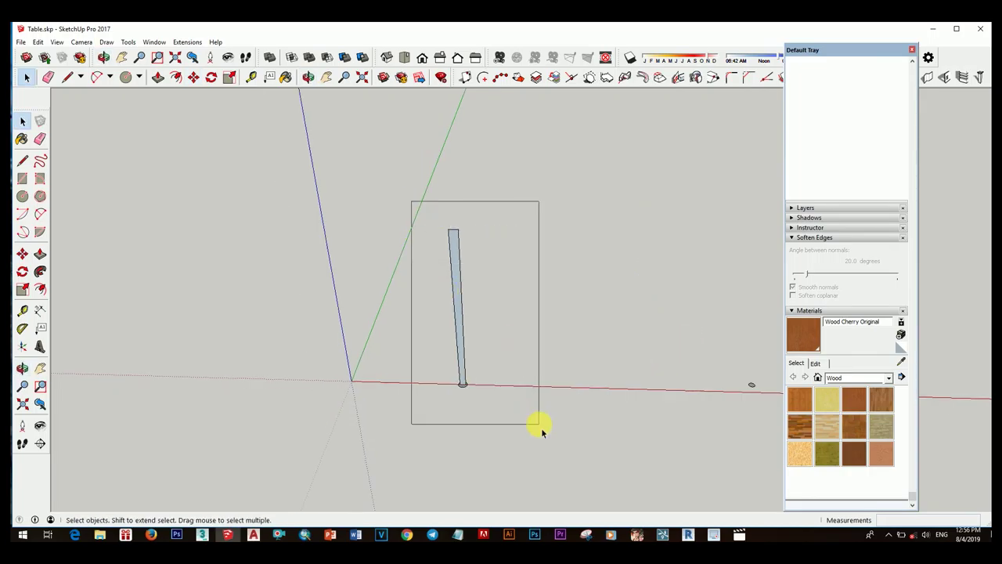
key("m")
key("ctrl")
left_click(517, 439)
left_click(604, 425)
key("space")
Move the copy's top edge, then return it to full height.
scroll(459, 347, "up", 3)
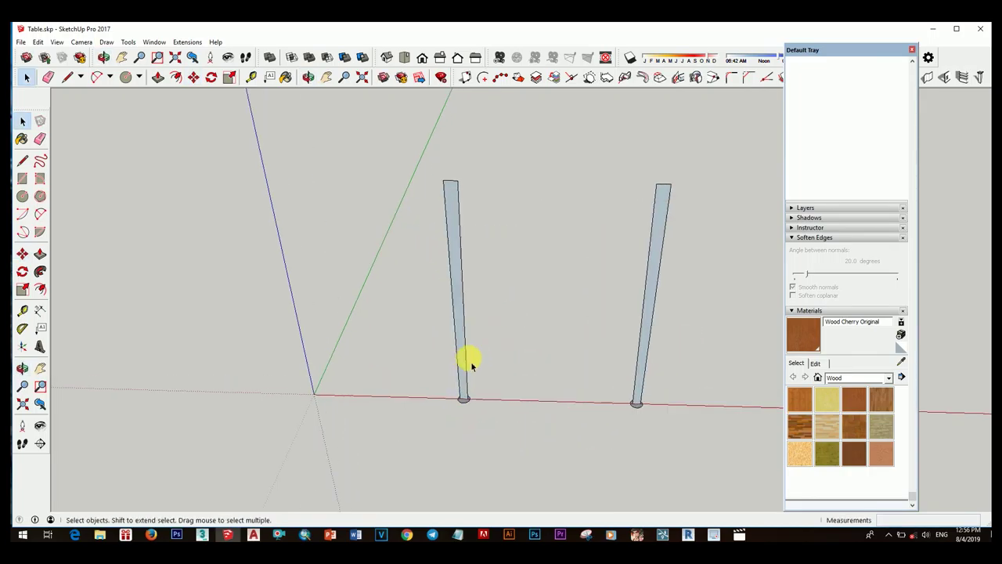
scroll(463, 415, "up", 3)
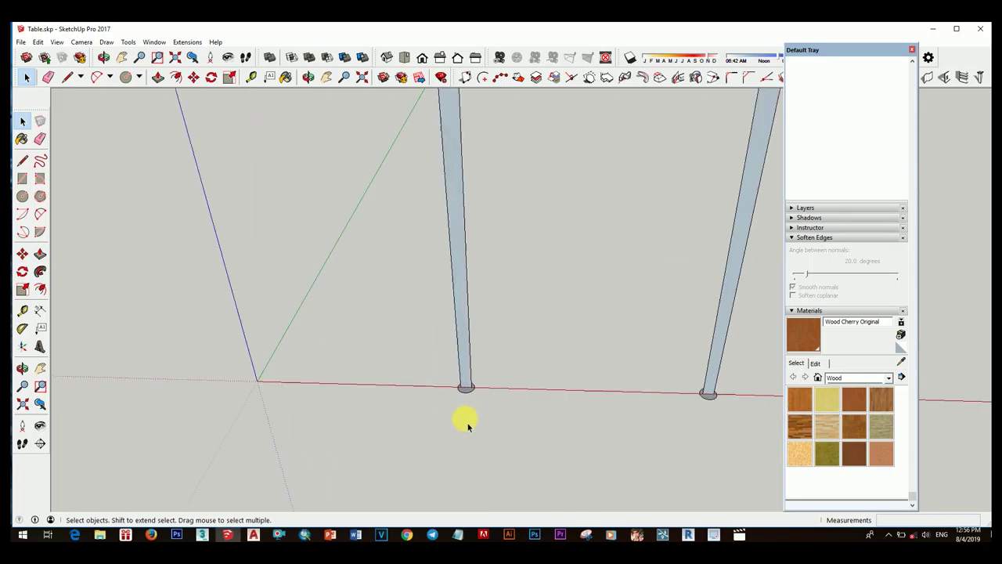
scroll(462, 416, "up", 1)
scroll(470, 274, "down", 1)
key("space")
scroll(500, 317, "down", 1)
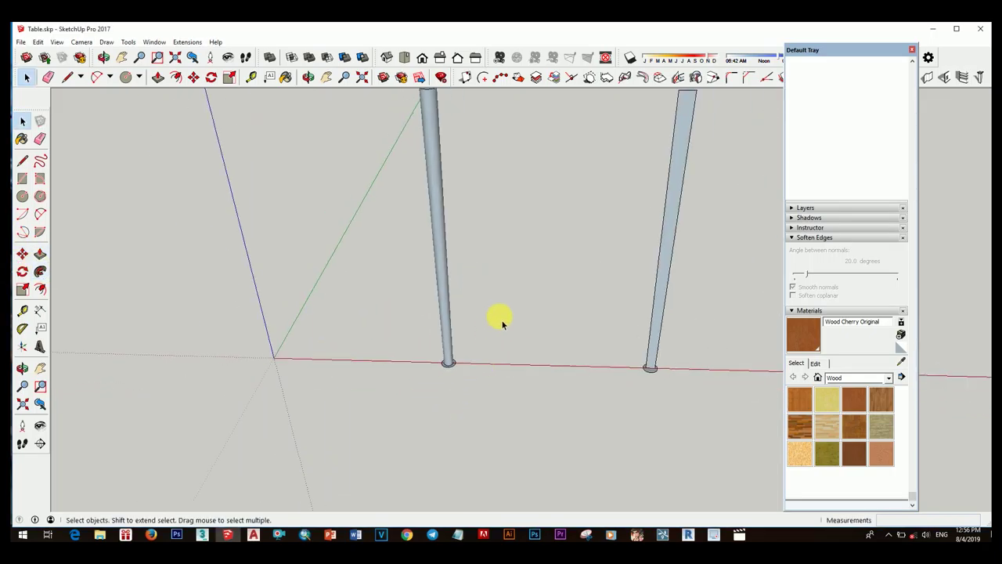
scroll(480, 336, "down", 1)
scroll(491, 284, "down", 1)
key("m")
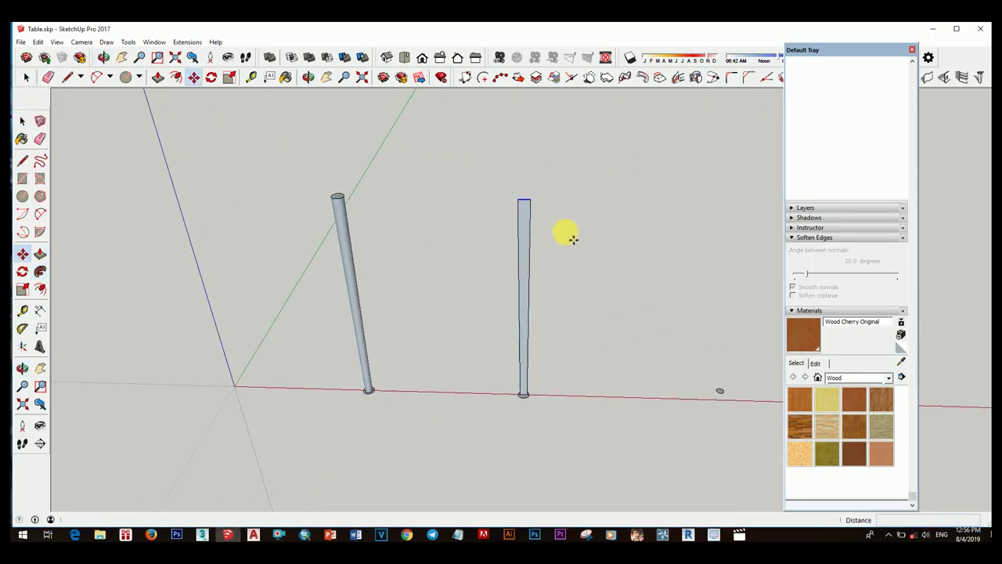
left_click(572, 232)
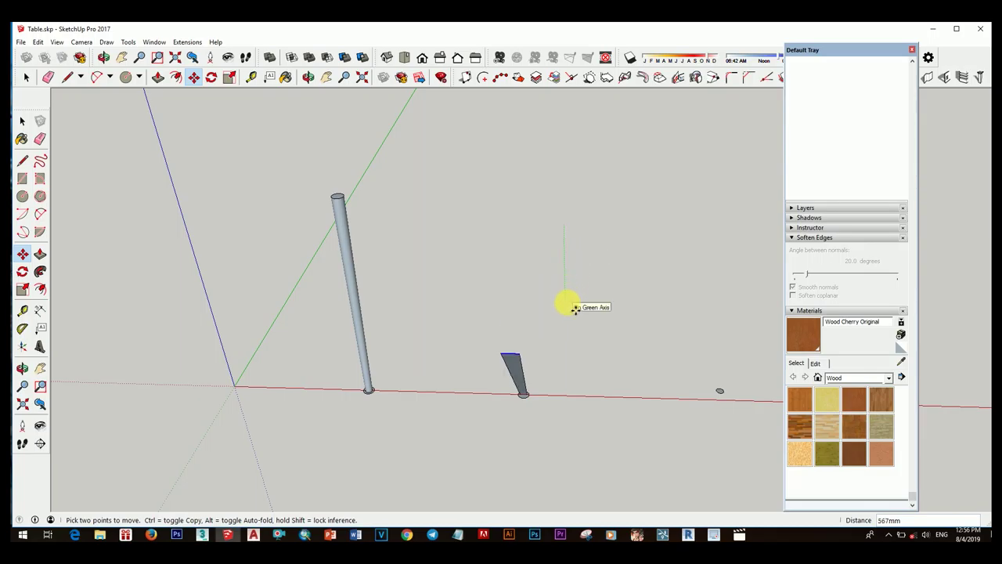
middle_click_drag(570, 284, 552, 258)
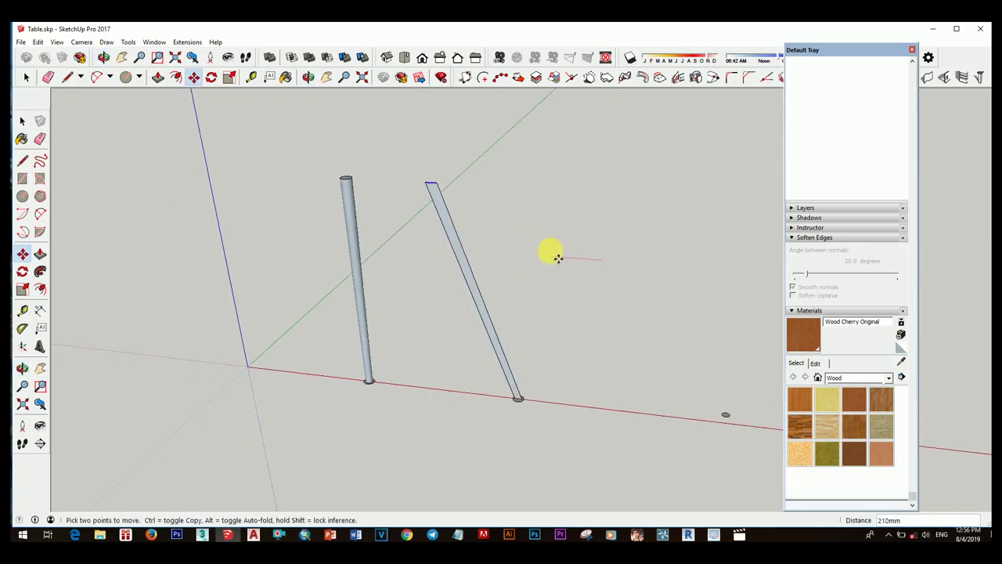
left_click(223, 219)
Lower the copy's top edge by 50 mm.
mouse_move(608, 287)
middle_mouse_down()
mouse_move(622, 226)
mouse_move(556, 214)
mouse_move(616, 170)
mouse_move(574, 255)
mouse_move(517, 246)
mouse_move(524, 211)
mouse_move(583, 276)
middle_mouse_up()
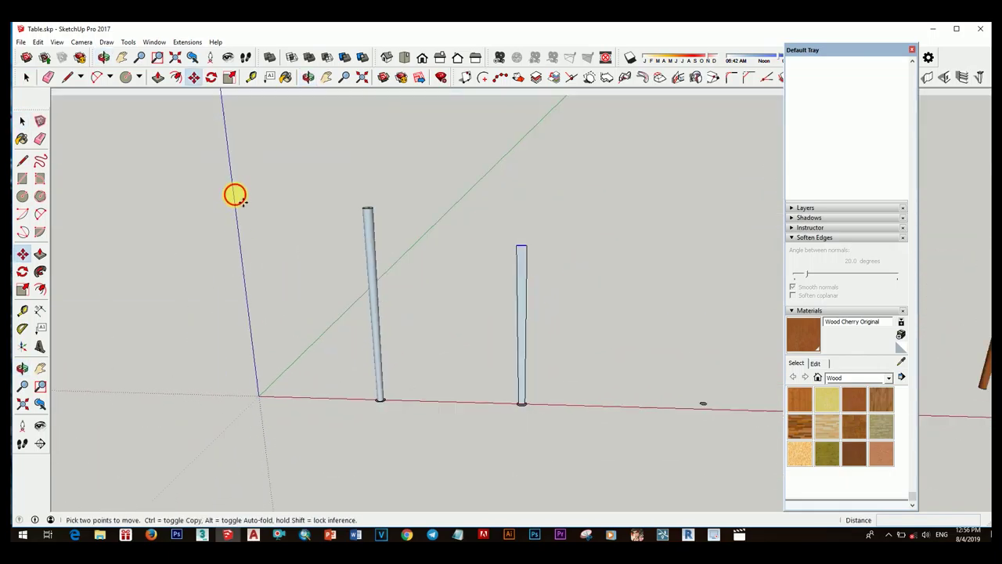
left_click(243, 202)
type("50")
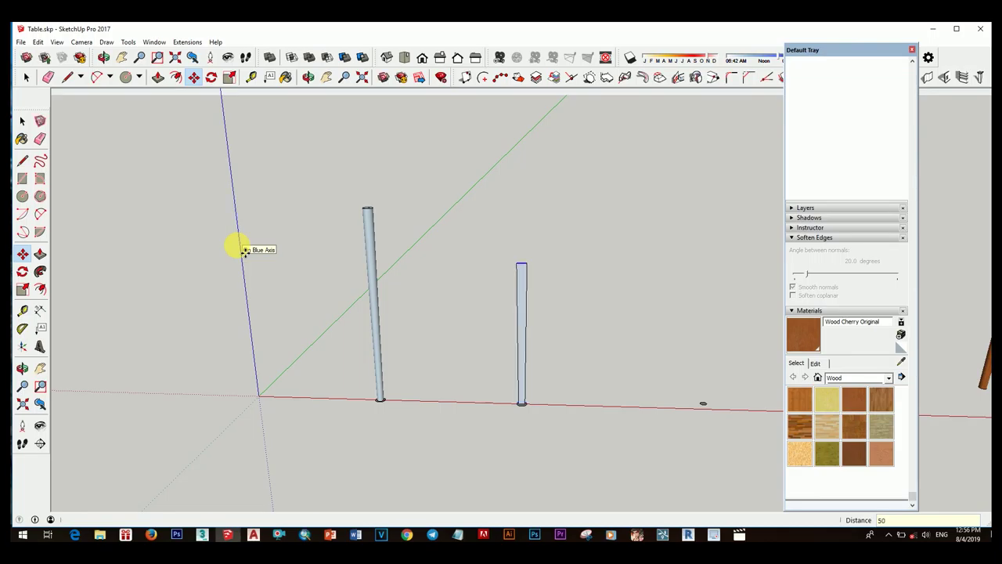
left_click(242, 249)
key("space")
mouse_move(619, 257)
middle_mouse_down()
mouse_move(544, 187)
mouse_move(481, 246)
mouse_move(456, 382)
middle_mouse_up()
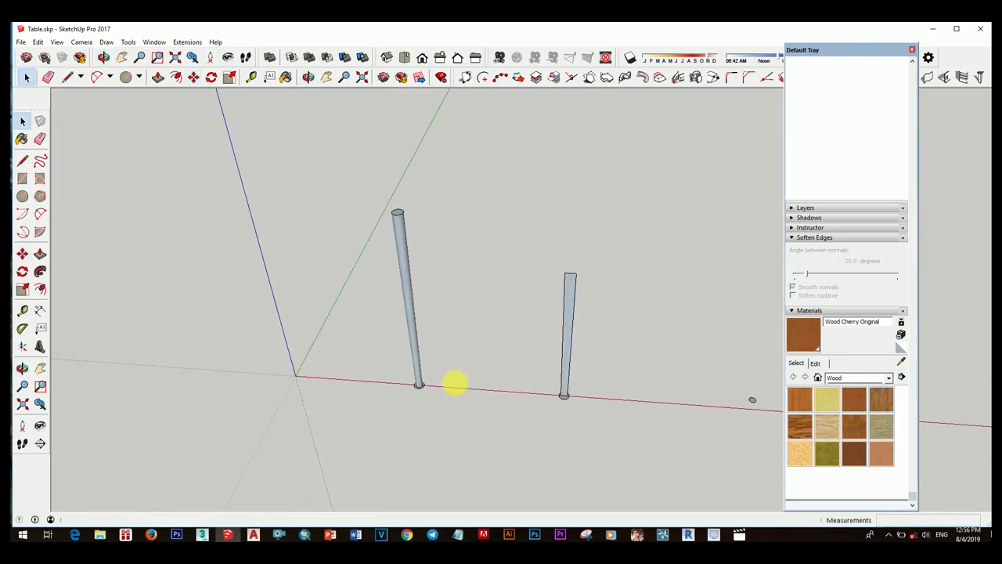
scroll(455, 383, "up", 3)
scroll(544, 425, "up", 3)
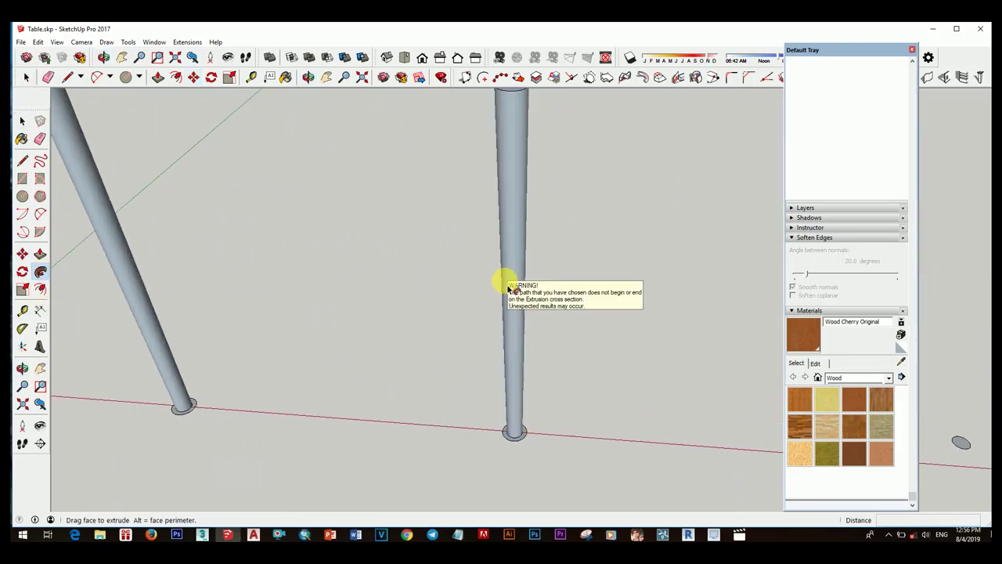
scroll(515, 410, "down", 2)
scroll(525, 395, "up", 2)
key("e")
scroll(467, 403, "up", 4)
scroll(467, 403, "down", 1)
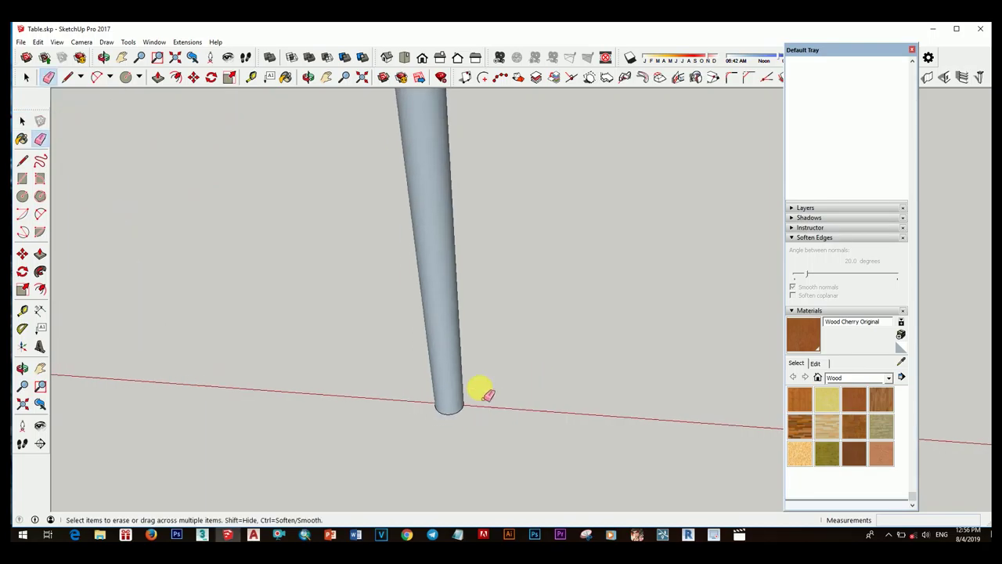
scroll(479, 392, "down", 3)
scroll(402, 306, "up", 3)
scroll(423, 304, "up", 2)
scroll(459, 306, "down", 3)
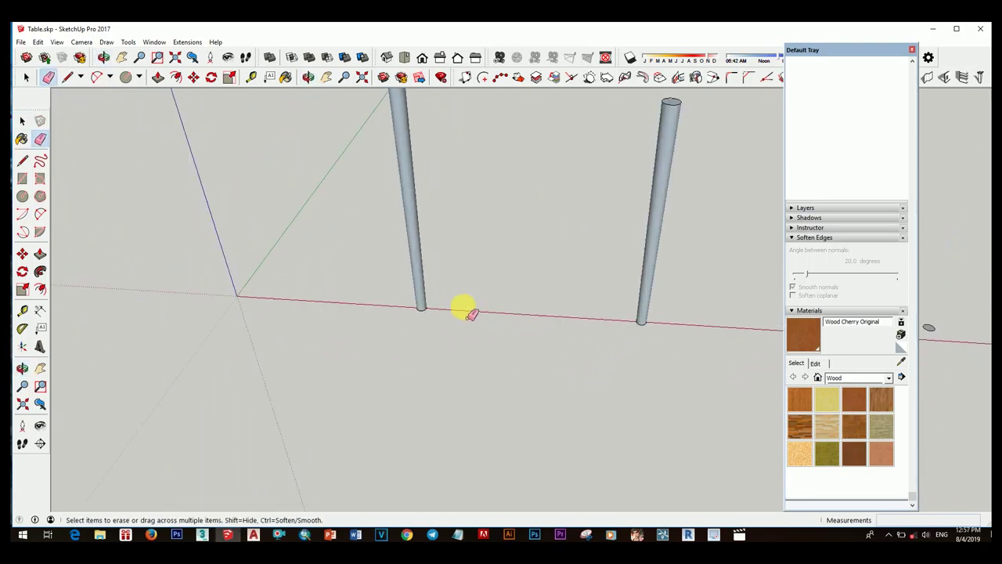
scroll(562, 387, "down", 2)
key("F3")
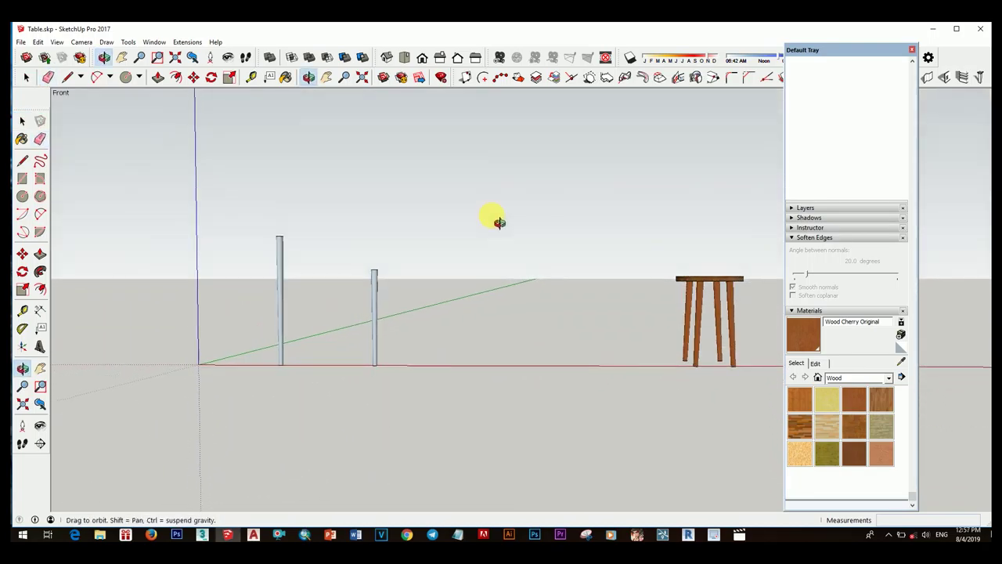
key("space")
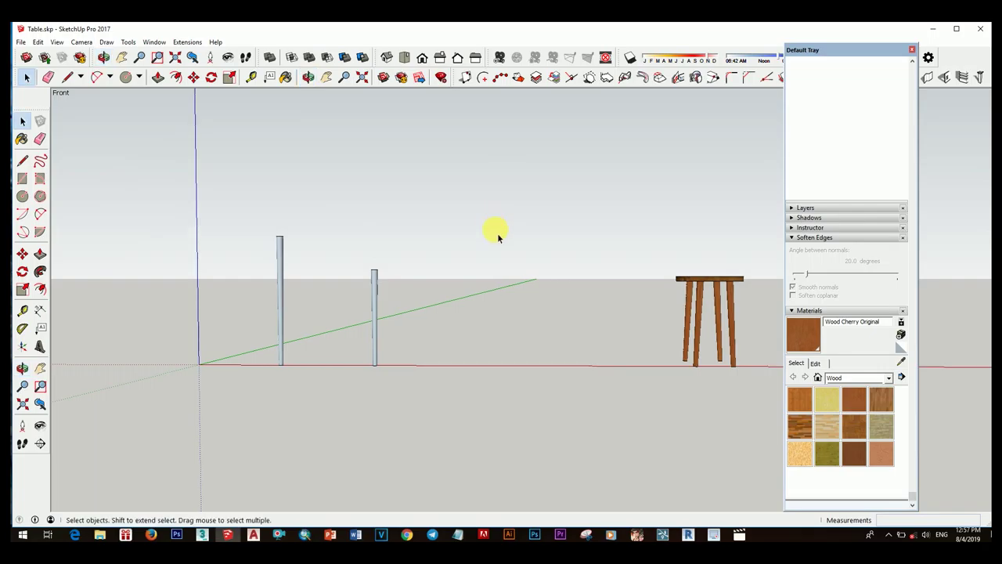
key("l")
scroll(384, 297, "up", 2)
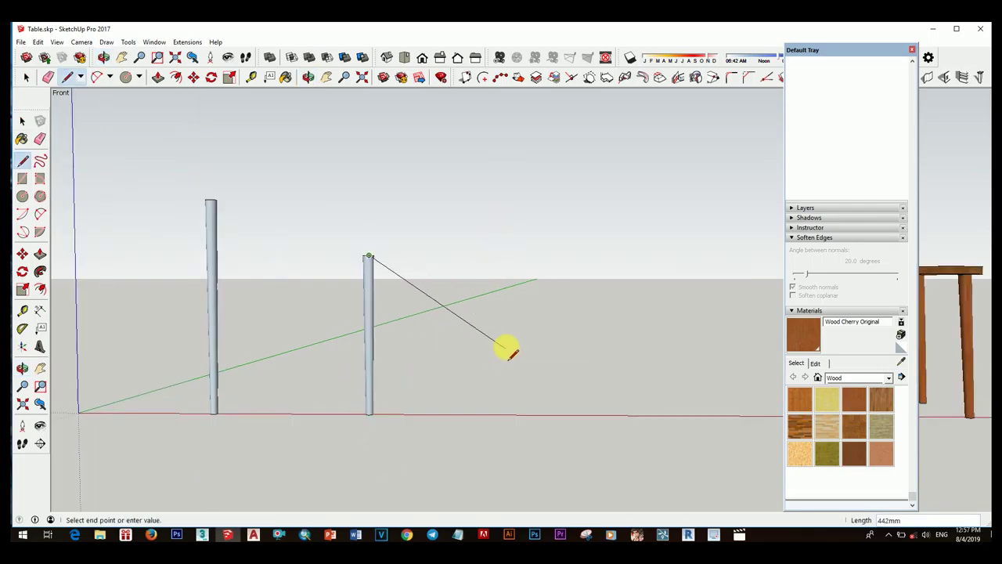
key("Escape")
middle_click_drag(507, 358, 306, 347, "shift")
scroll(404, 322, "up", 3)
left_click(439, 304)
scroll(439, 353, "down", 2)
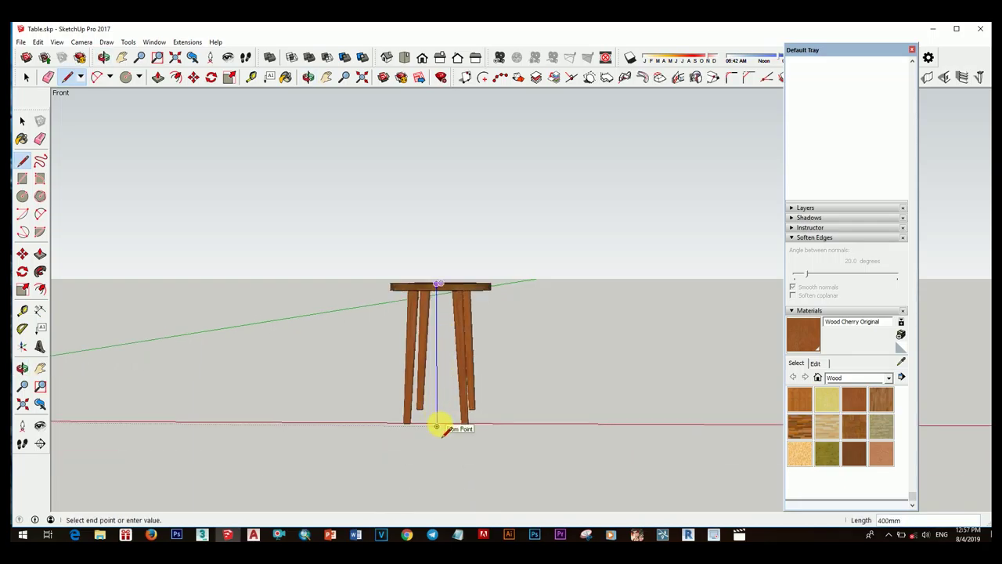
key("space")
mouse_move(572, 358)
middle_mouse_down()
mouse_move(331, 347)
mouse_move(488, 385)
mouse_move(351, 364)
mouse_move(363, 389)
mouse_move(304, 394)
mouse_move(352, 402)
mouse_move(512, 319)
middle_mouse_up()
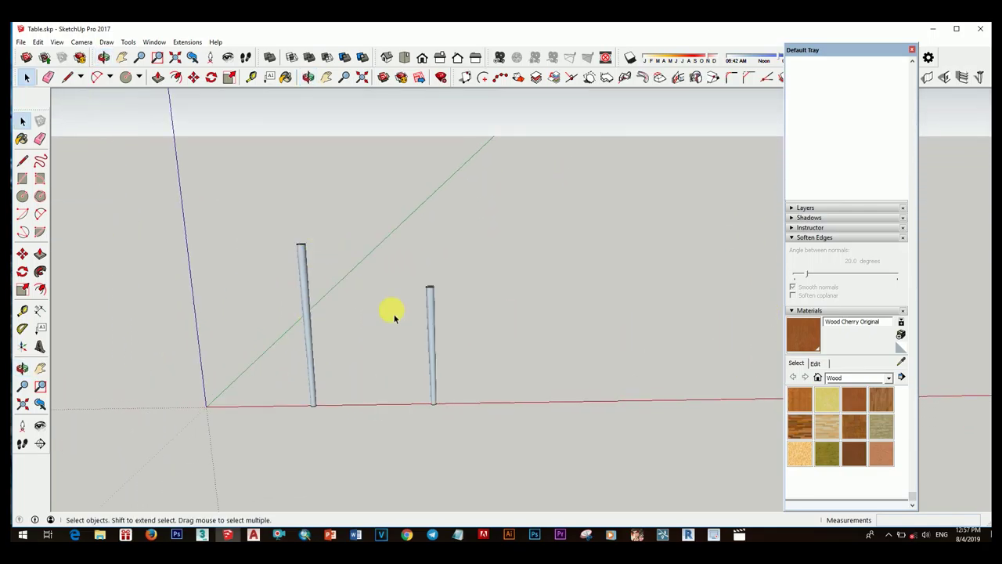
Paint the poles with Wood Cherry Original.
left_click(812, 346)
left_click(429, 306)
key("space")
Make the left pole and the right pole each a separate component.
left_click(303, 293)
right_click(304, 293)
left_click(352, 207)
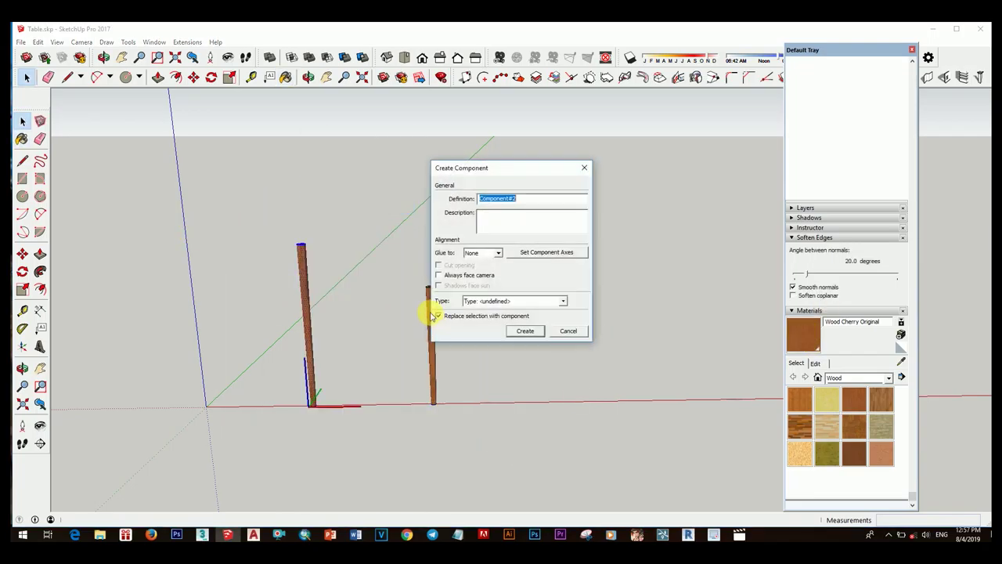
left_click(511, 337)
right_click(430, 297)
left_click(392, 259)
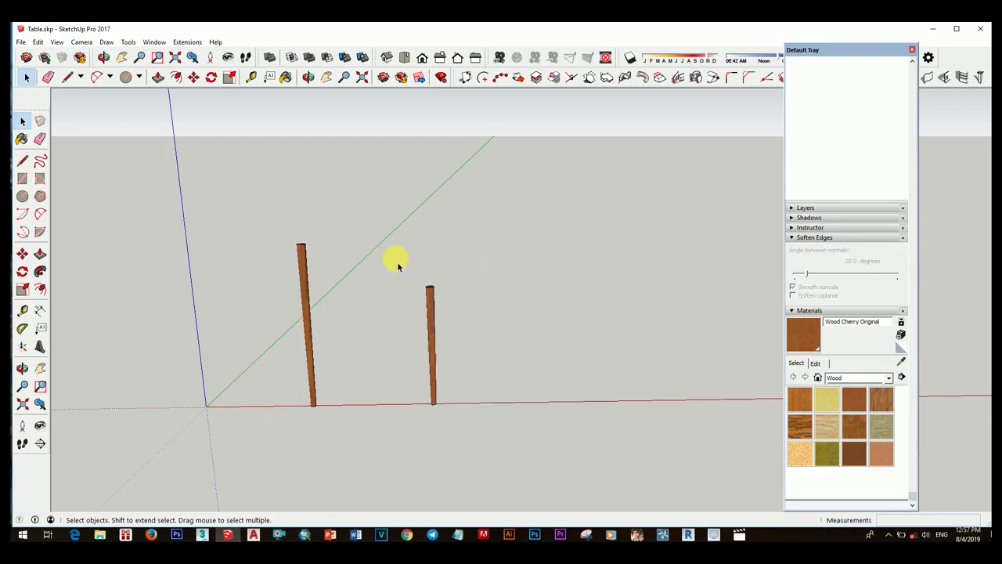
right_click(434, 302)
left_click(480, 208)
left_click(578, 329)
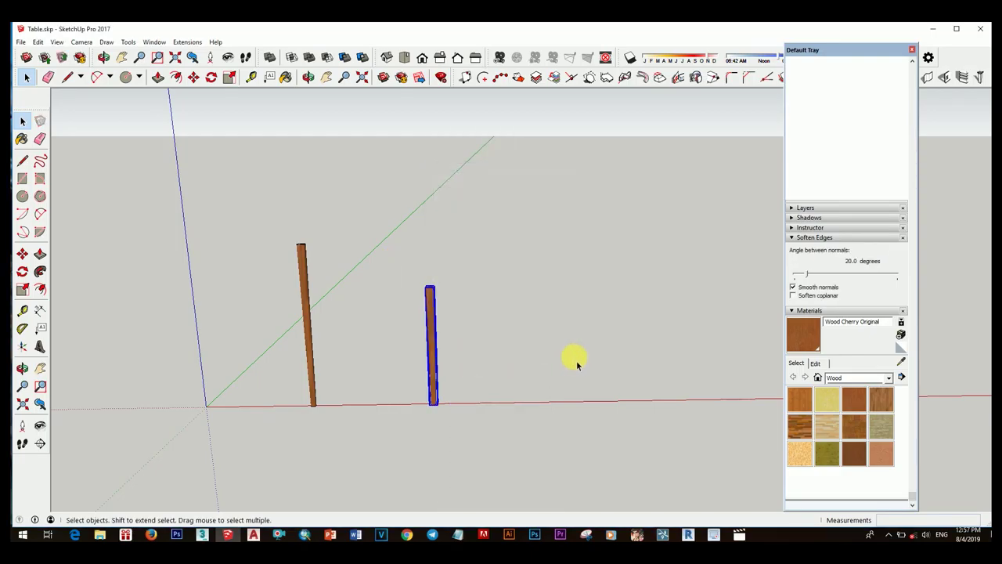
Start a rectangle on the ground beside the poles by placing its first corner.
scroll(502, 386, "down", 3)
mouse_move(502, 386)
middle_mouse_down()
mouse_move(426, 430)
mouse_move(439, 435)
middle_mouse_up()
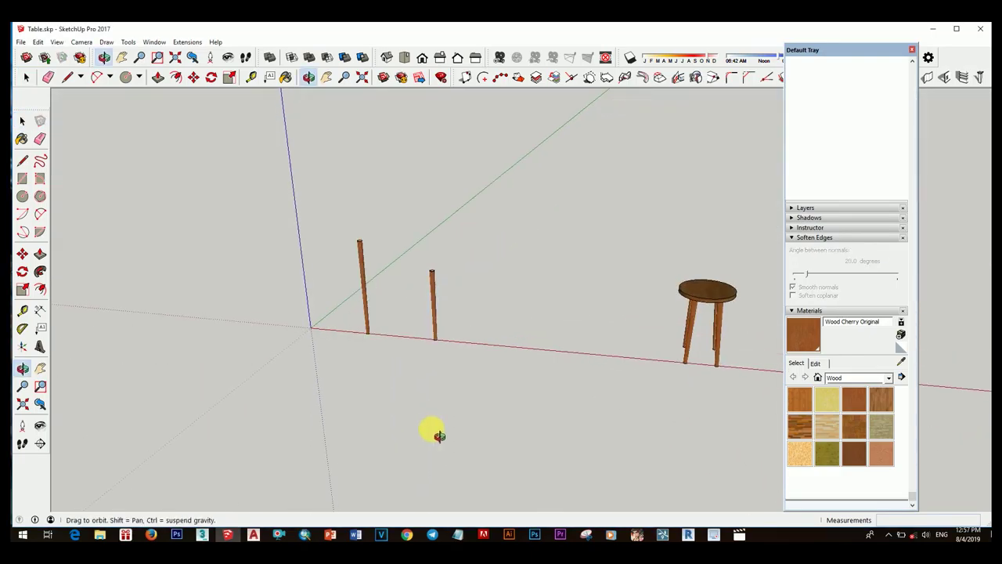
mouse_move(425, 375)
middle_mouse_down()
mouse_move(420, 268)
mouse_move(380, 387)
middle_mouse_up()
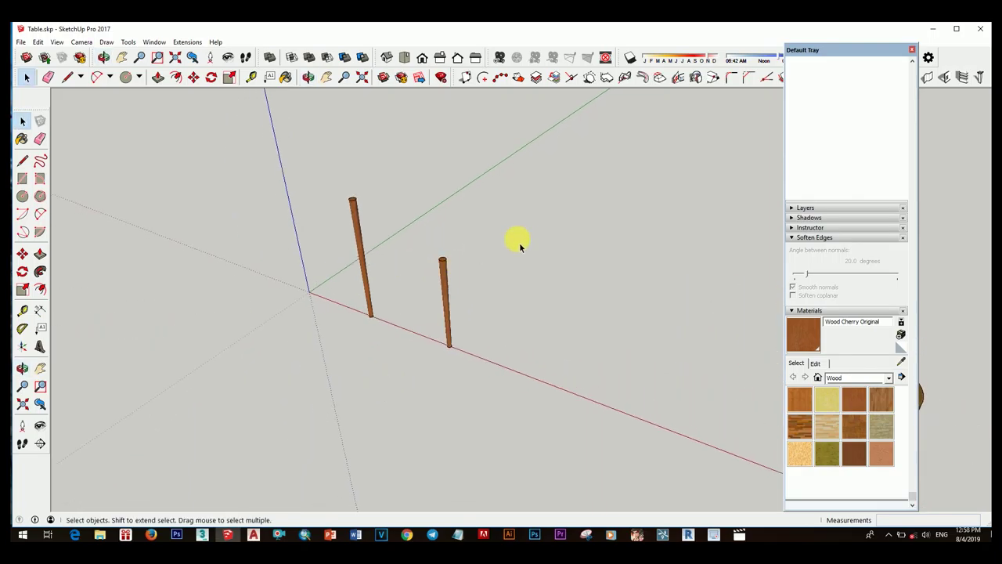
middle_click_drag(519, 244, 444, 350)
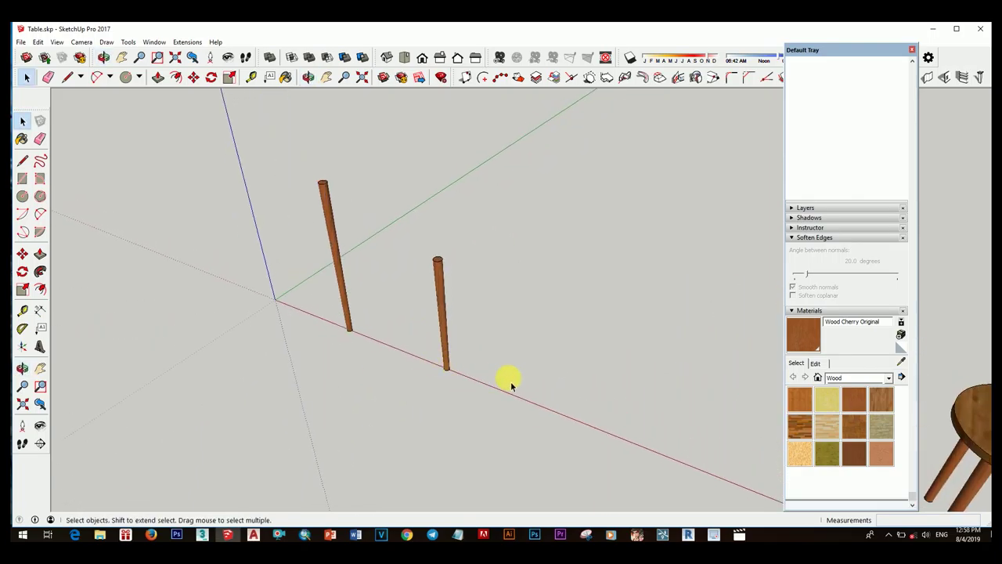
key("r")
left_click(476, 281)
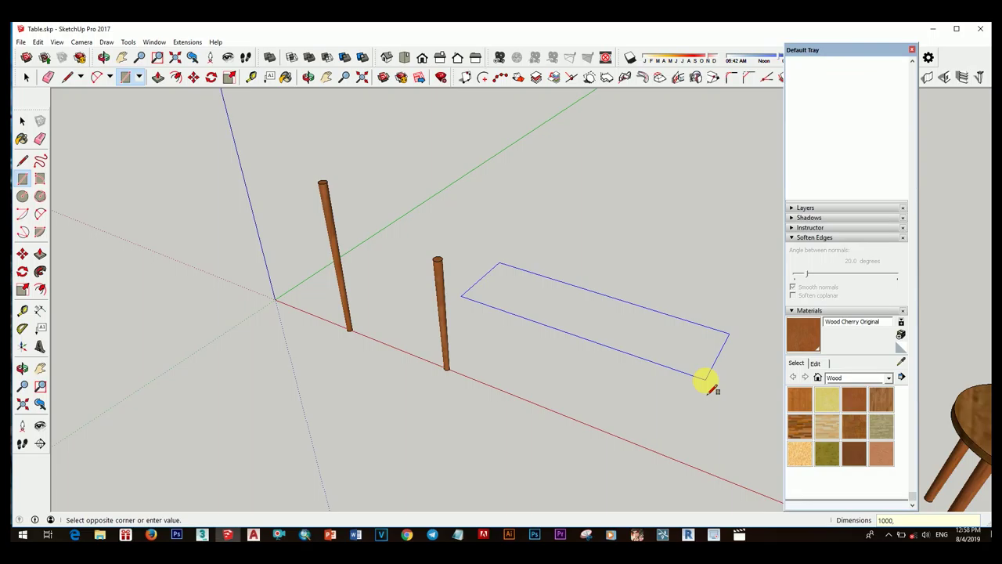
Finish the rectangle and pull it up 100 mm into a box.
left_click(705, 379)
key("space")
scroll(616, 376, "down", 2)
mouse_move(616, 376)
middle_mouse_down()
mouse_move(362, 350)
mouse_move(609, 338)
middle_mouse_up()
key("p")
left_click_drag(609, 339, 625, 289)
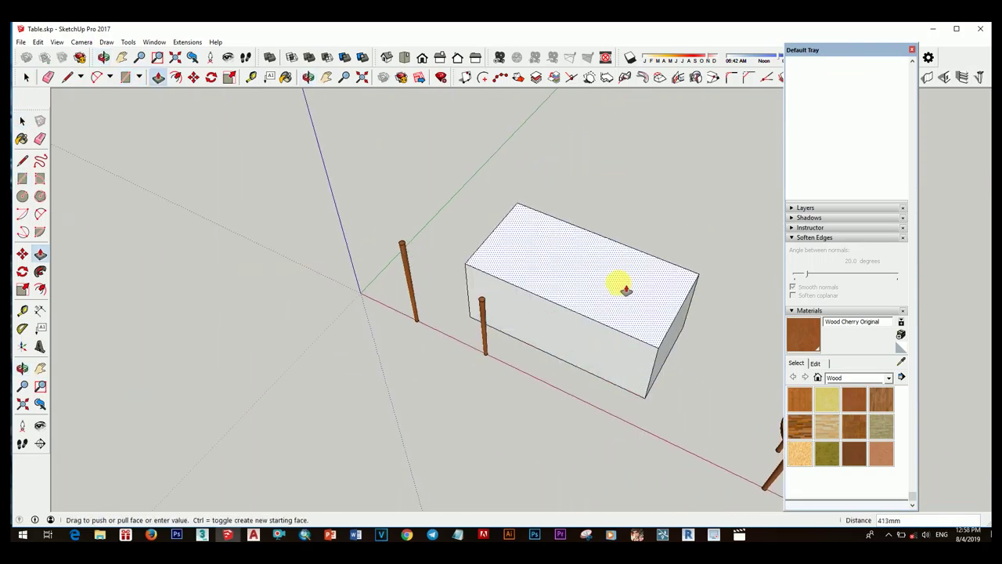
key("Return")
Push the box's side face in to a 200 mm depth.
mouse_move(625, 289)
middle_mouse_down()
mouse_move(655, 320)
mouse_move(559, 402)
mouse_move(588, 324)
mouse_move(668, 398)
middle_mouse_up()
scroll(667, 397, "up", 5)
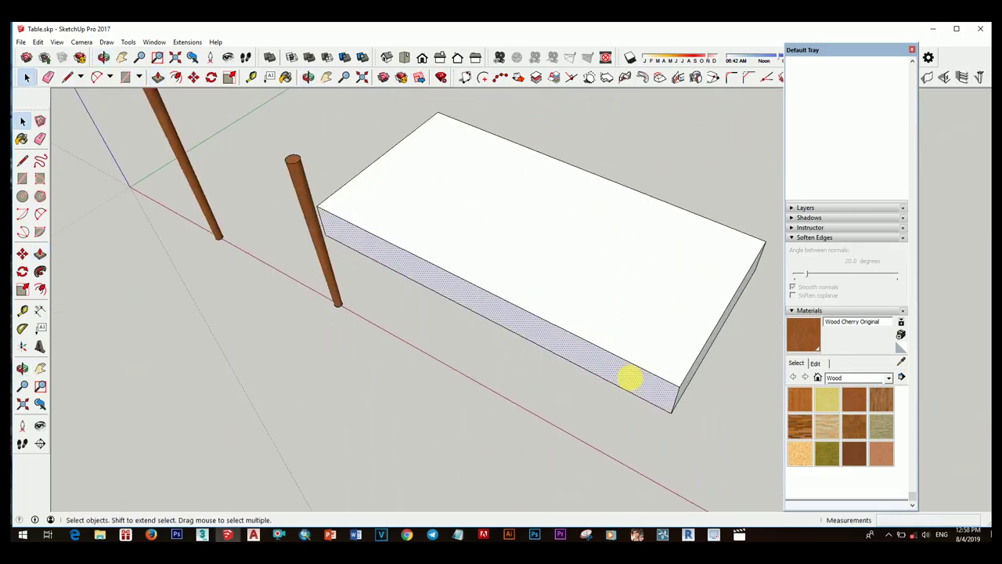
key("p")
left_click_drag(633, 381, 658, 346)
key("Return")
Shorten the box by pushing its end face in 50 mm.
scroll(528, 352, "down", 3)
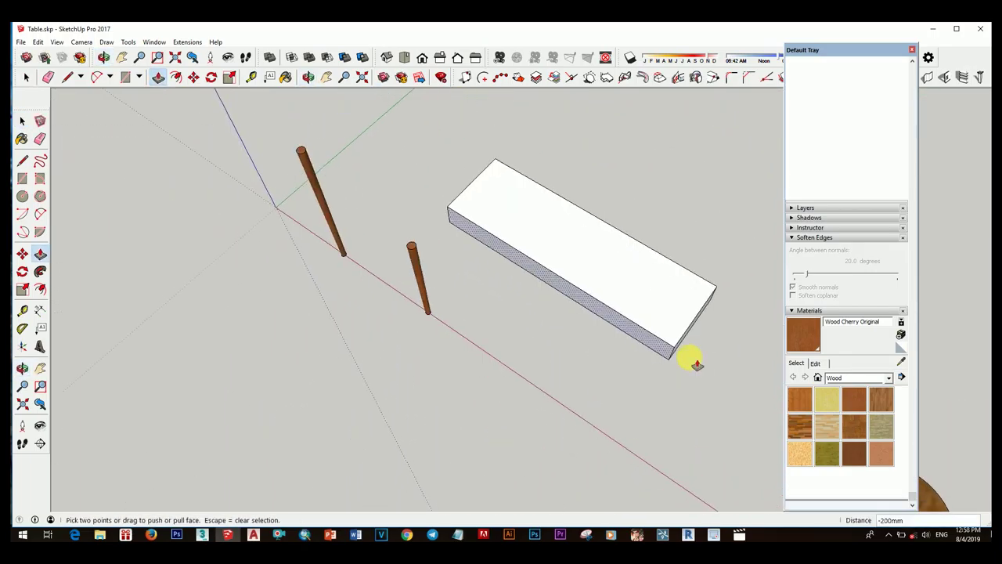
key("space")
scroll(697, 332, "up", 3)
scroll(680, 328, "up", 2)
key("p")
left_click_drag(679, 329, 605, 305)
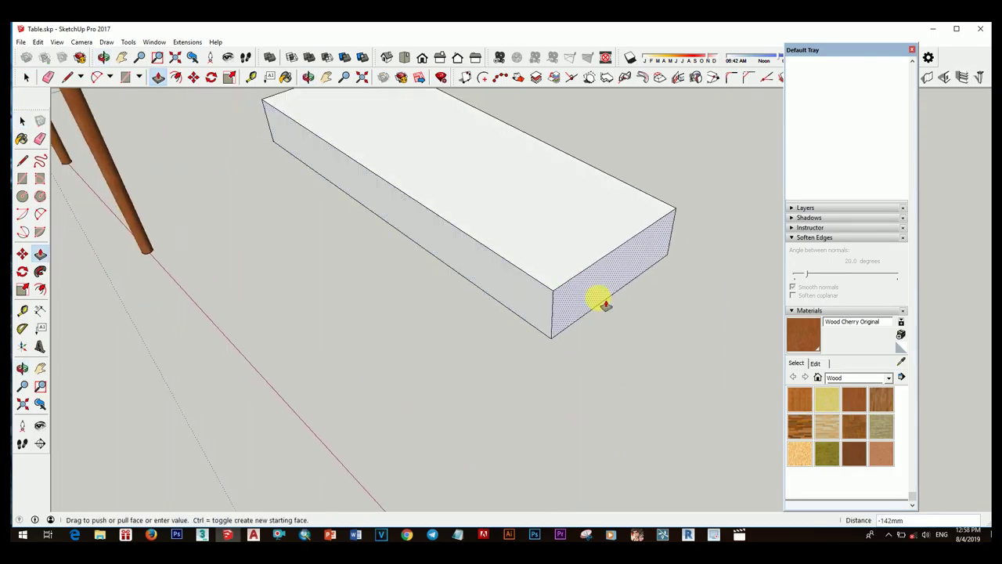
key("Return")
Select the box and ready the Move tool to lift it onto the poles.
scroll(605, 306, "down", 3)
mouse_move(458, 308)
middle_mouse_down()
mouse_move(521, 383)
mouse_move(421, 315)
mouse_move(496, 325)
middle_mouse_up()
mouse_move(499, 328)
left_mouse_down()
mouse_move(716, 347)
mouse_move(415, 351)
mouse_move(311, 394)
mouse_move(342, 411)
mouse_move(541, 300)
left_mouse_up()
key("space")
left_click(465, 324)
key("m")
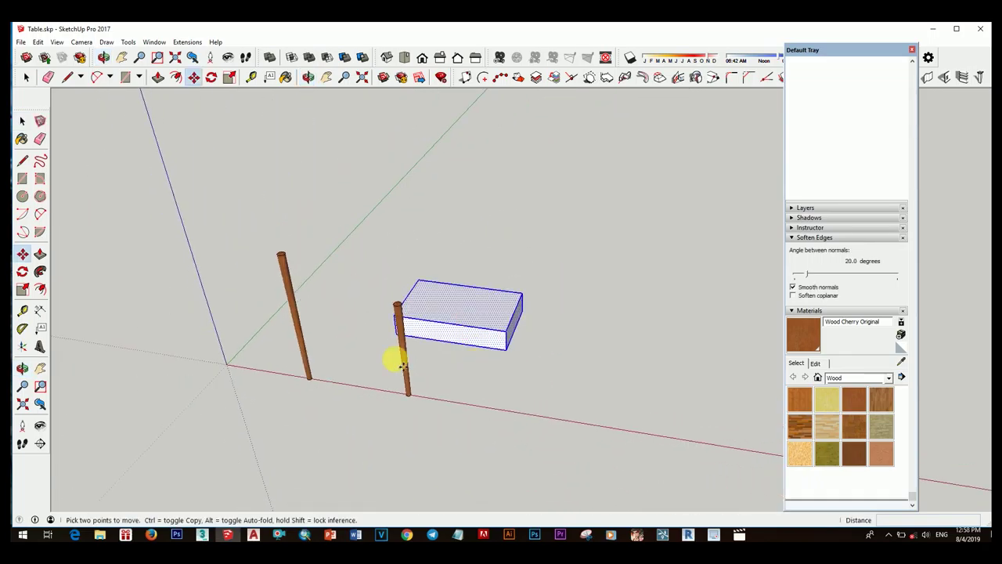
scroll(399, 337, "up", 2)
mouse_move(399, 337)
middle_mouse_down()
mouse_move(230, 217)
mouse_move(397, 340)
mouse_move(543, 229)
mouse_move(625, 258)
mouse_move(604, 329)
mouse_move(509, 313)
middle_mouse_up()
scroll(235, 228, "up", 2)
Move the tabletop box so its corner sits on the leg top.
scroll(604, 328, "up", 2)
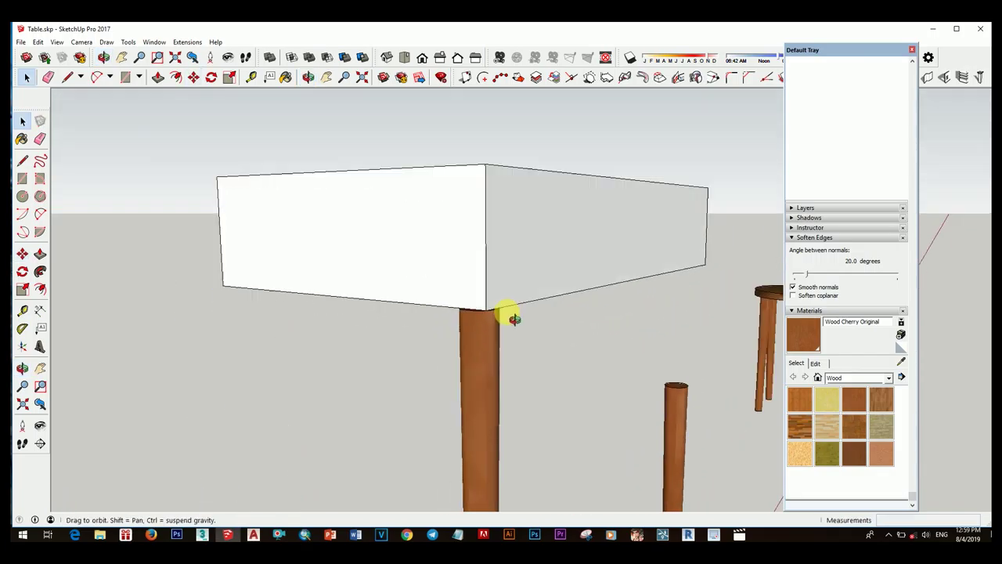
scroll(391, 324, "up", 3)
scroll(391, 324, "up", 2)
scroll(470, 392, "down", 2)
key("space")
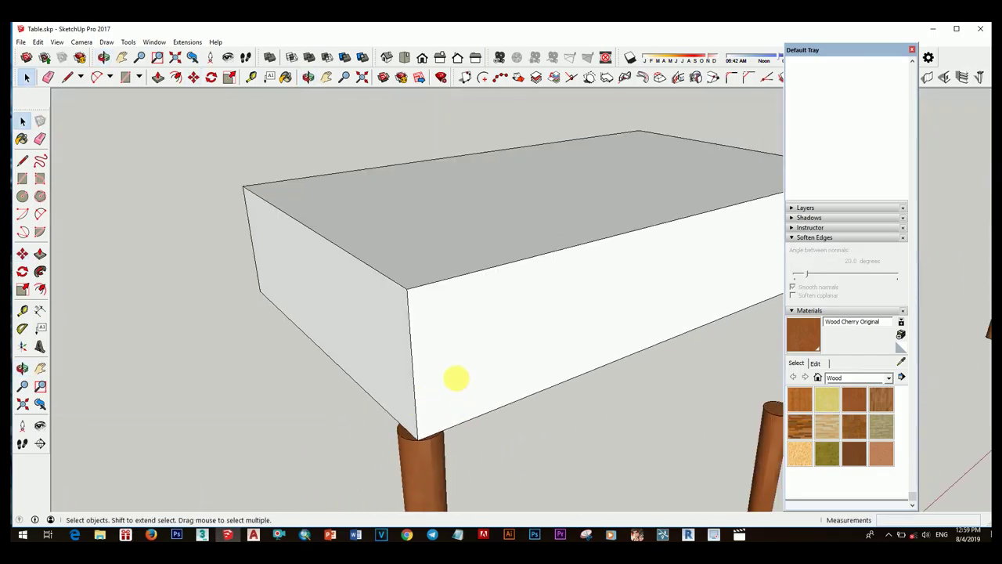
left_click(454, 380)
key("m")
scroll(416, 438, "up", 3)
scroll(408, 443, "down", 2)
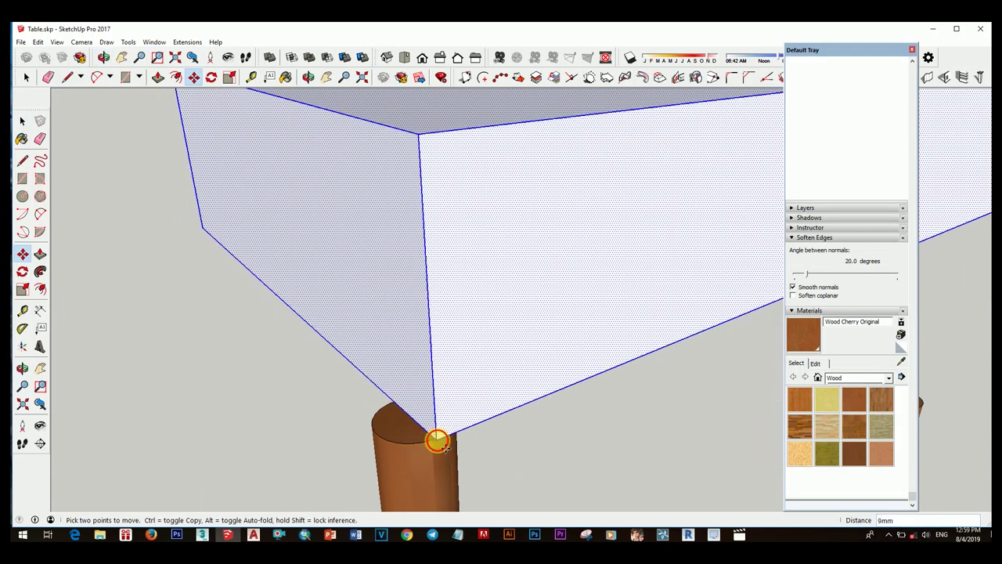
scroll(436, 441, "down", 2)
key("space")
left_click(454, 418)
middle_click_drag(414, 392, 462, 423)
key("space")
scroll(458, 420, "down", 2)
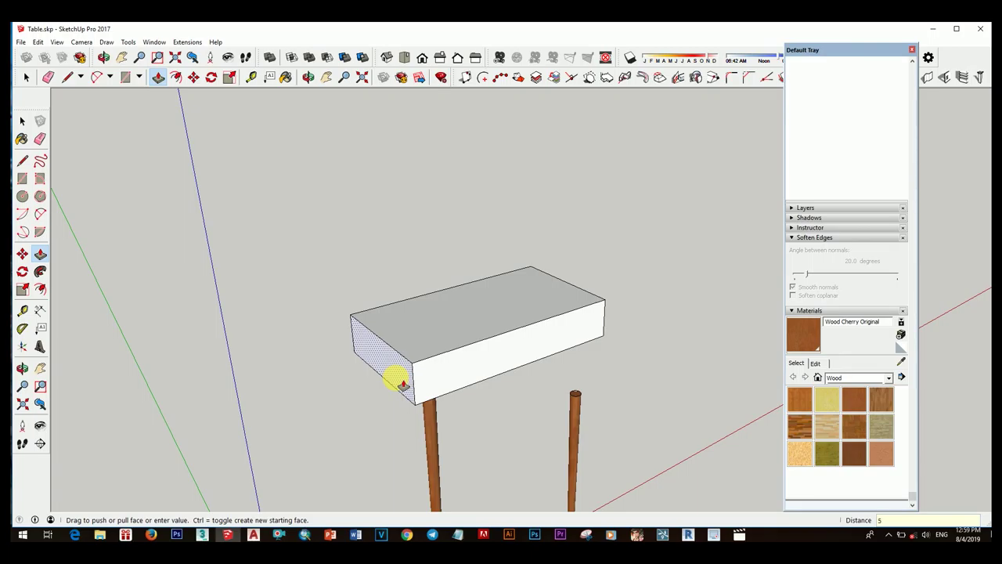
Select the box's front face and look up under the tabletop.
key("space")
scroll(470, 368, "down", 2)
scroll(467, 374, "up", 2)
left_click(467, 374)
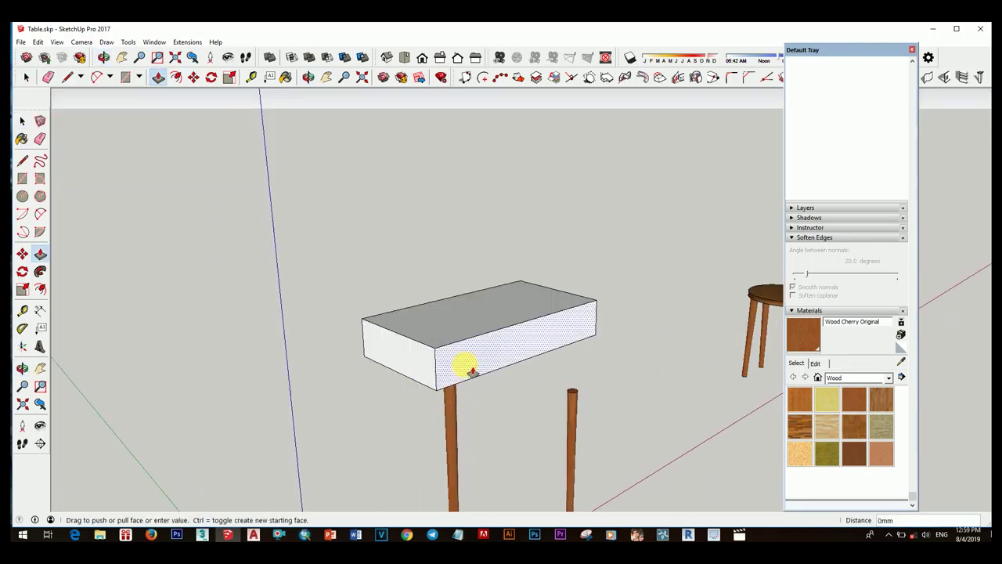
scroll(477, 371, "down", 2)
scroll(470, 356, "up", 2)
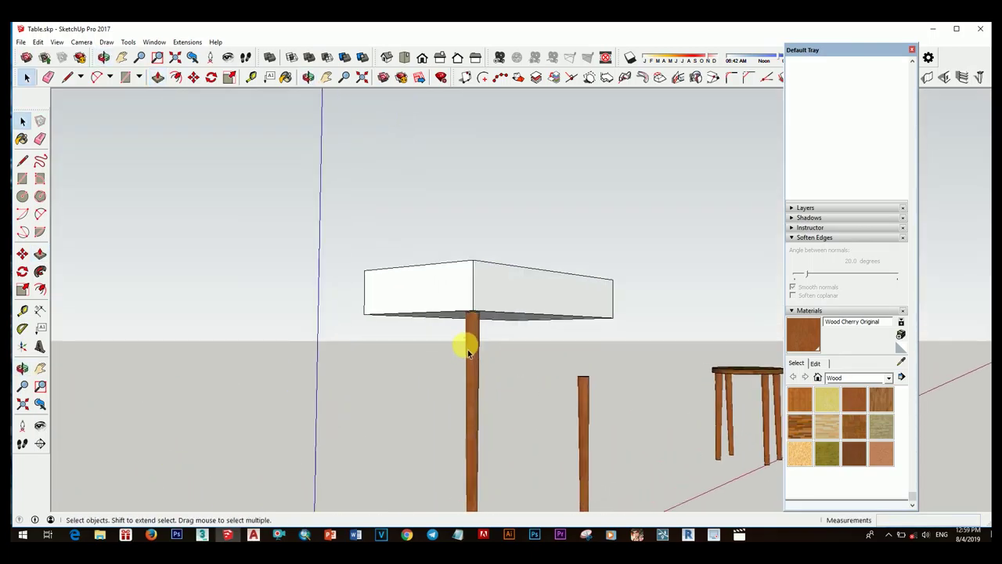
mouse_move(465, 342)
middle_mouse_down()
mouse_move(438, 286)
mouse_move(380, 313)
mouse_move(306, 298)
mouse_move(486, 326)
mouse_move(550, 311)
mouse_move(538, 379)
mouse_move(586, 353)
mouse_move(635, 268)
mouse_move(553, 324)
mouse_move(509, 282)
mouse_move(517, 345)
mouse_move(492, 295)
mouse_move(537, 346)
mouse_move(535, 313)
middle_mouse_up()
scroll(493, 295, "up", 2)
scroll(532, 308, "up", 2)
Copy the tabletop's right edge 15 inward, marking off a narrow strip.
left_click(629, 340)
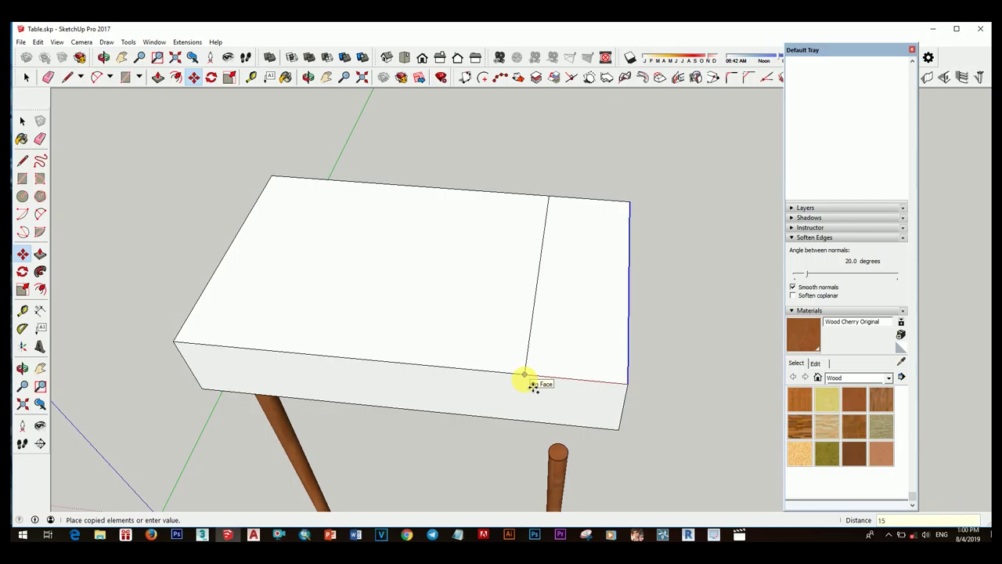
left_click(525, 374)
mouse_move(554, 369)
middle_mouse_down()
mouse_move(633, 350)
mouse_move(526, 262)
mouse_move(546, 339)
middle_mouse_up()
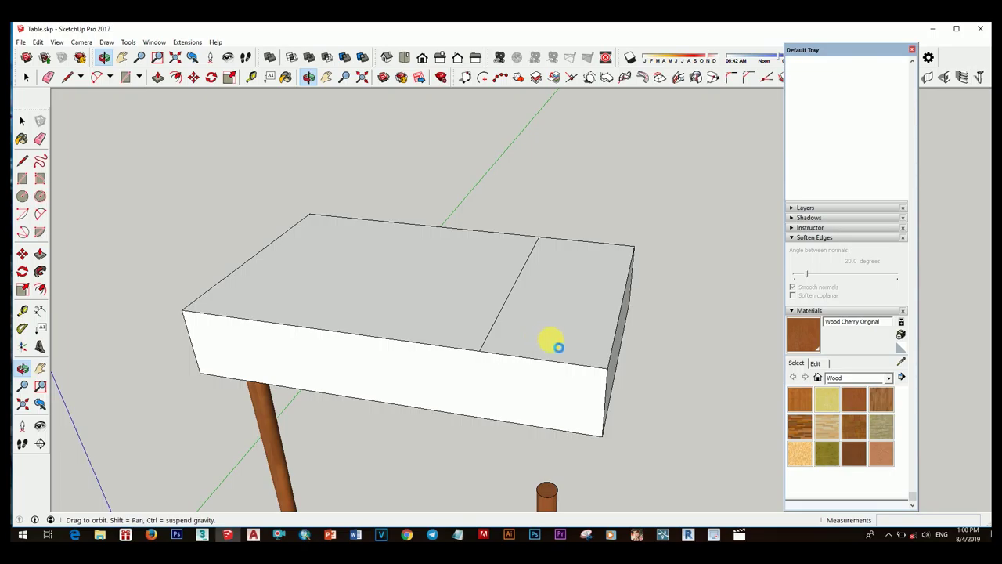
left_click(540, 340)
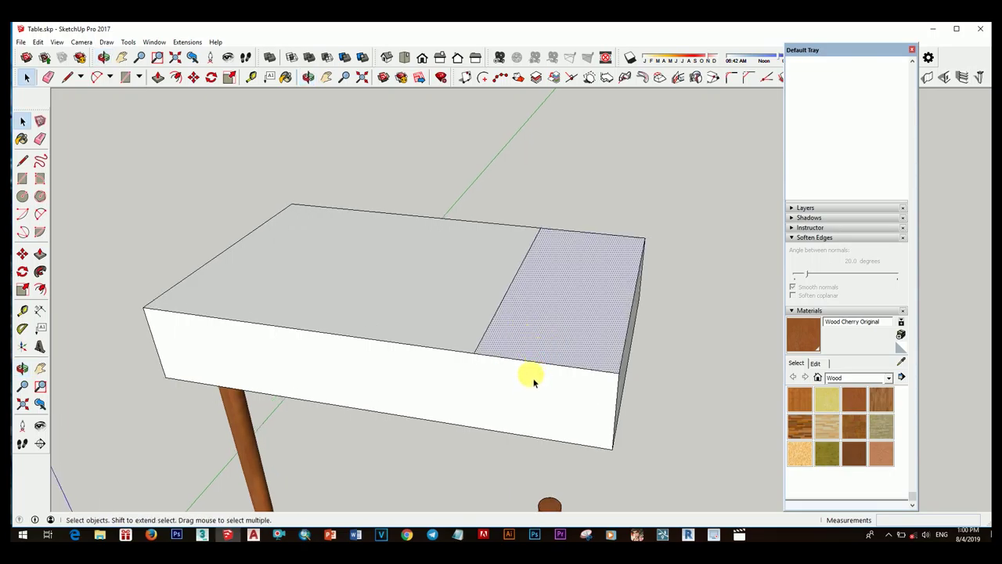
Pull the tabletop's underside end strip down to form the side cabinet panel.
key("f")
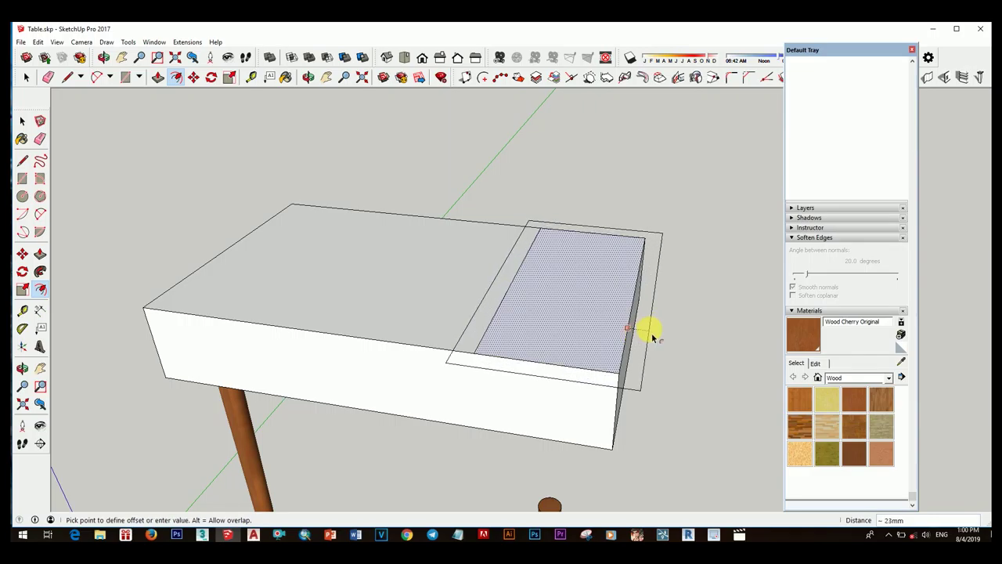
mouse_move(670, 374)
middle_mouse_down()
mouse_move(577, 336)
mouse_move(582, 380)
mouse_move(610, 398)
middle_mouse_up()
left_click(582, 380)
mouse_move(489, 336)
middle_mouse_down()
mouse_move(635, 255)
mouse_move(570, 259)
middle_mouse_up()
key("space")
key("p")
left_click_drag(569, 361, 555, 404)
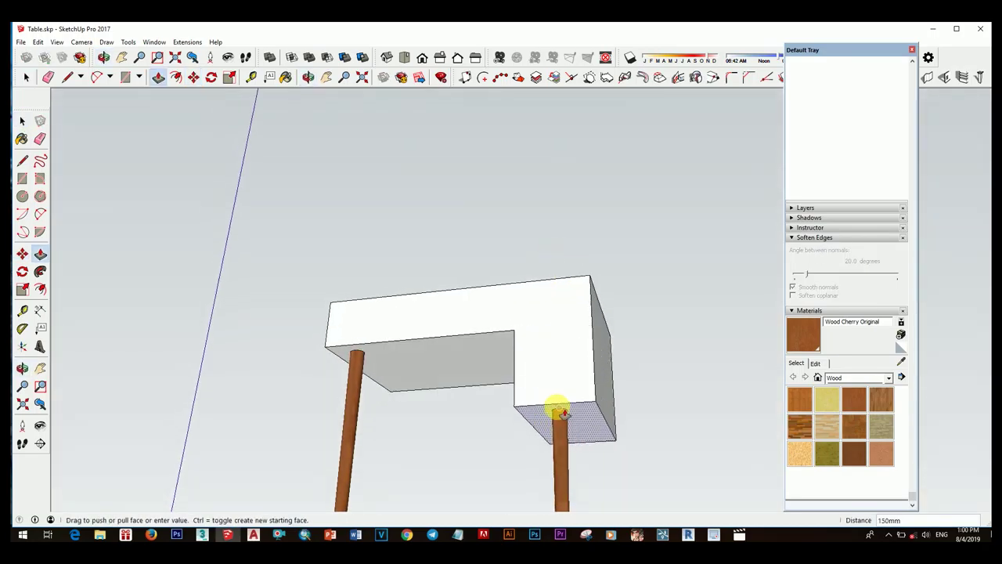
mouse_move(555, 405)
middle_mouse_down()
mouse_move(638, 510)
mouse_move(582, 477)
middle_mouse_up()
Draw the dividing edge across the desk top from the cabinet's inner corner to the far edge.
key("space")
middle_click_drag(517, 347, 571, 442)
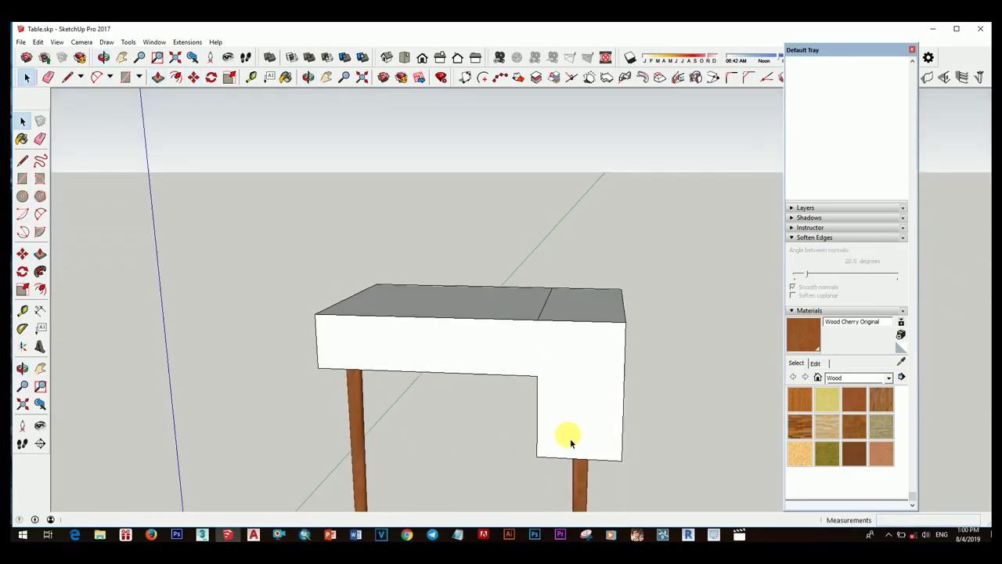
left_click(539, 321)
mouse_move(539, 321)
middle_mouse_down()
mouse_move(318, 414)
mouse_move(478, 358)
middle_mouse_up()
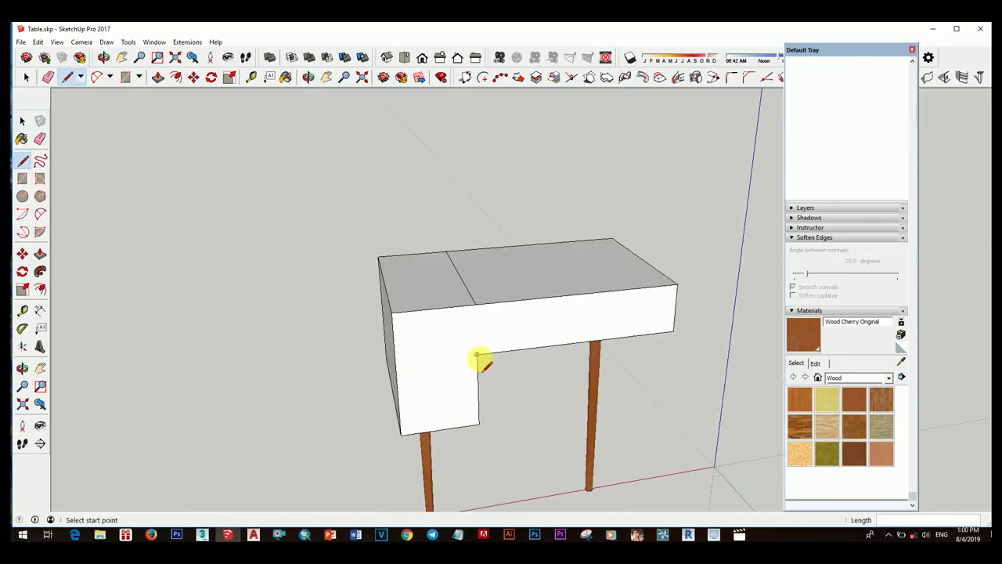
left_click(477, 307)
mouse_move(477, 306)
middle_mouse_down()
mouse_move(550, 407)
mouse_move(709, 306)
mouse_move(679, 315)
mouse_move(566, 407)
mouse_move(546, 405)
mouse_move(615, 354)
mouse_move(616, 384)
middle_mouse_up()
key("space")
left_click(615, 354)
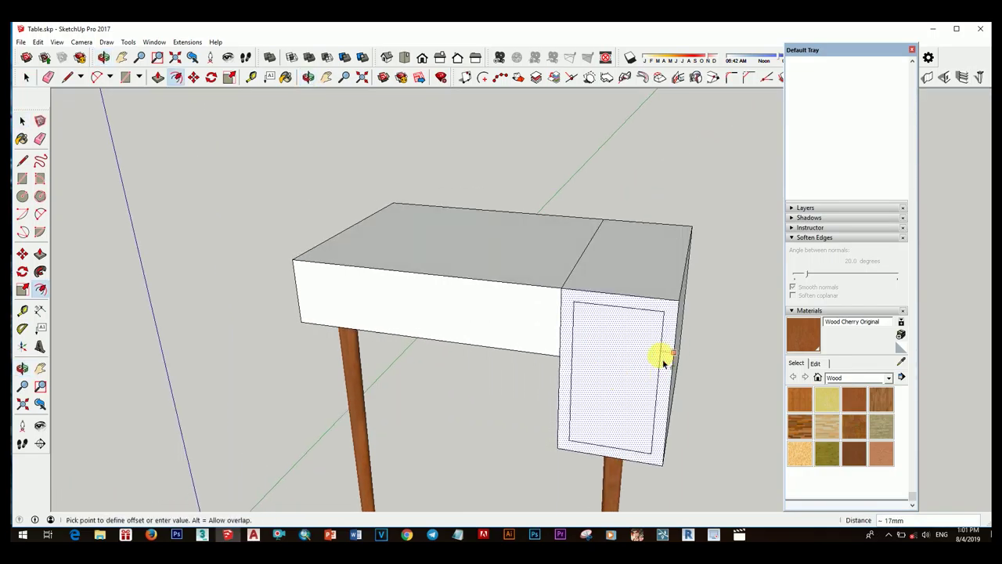
Confirm the 17 mm inset border on the side cabinet's front face.
key("Return")
mouse_move(664, 362)
middle_mouse_down()
mouse_move(653, 329)
mouse_move(692, 197)
middle_mouse_up()
key("space")
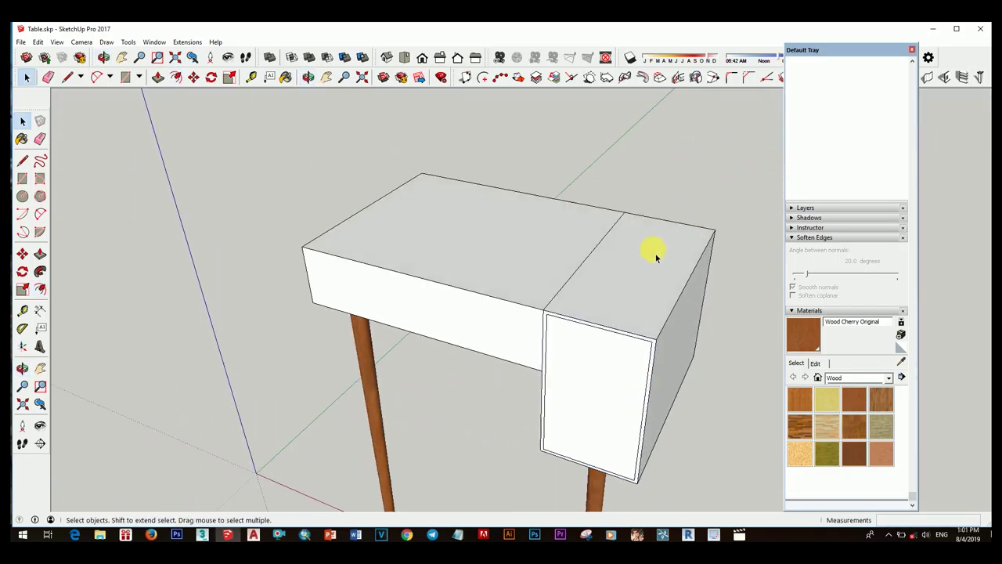
key("f")
mouse_move(660, 291)
middle_mouse_down()
mouse_move(620, 324)
mouse_move(454, 324)
mouse_move(667, 353)
middle_mouse_up()
key("space")
scroll(564, 305, "up", 3)
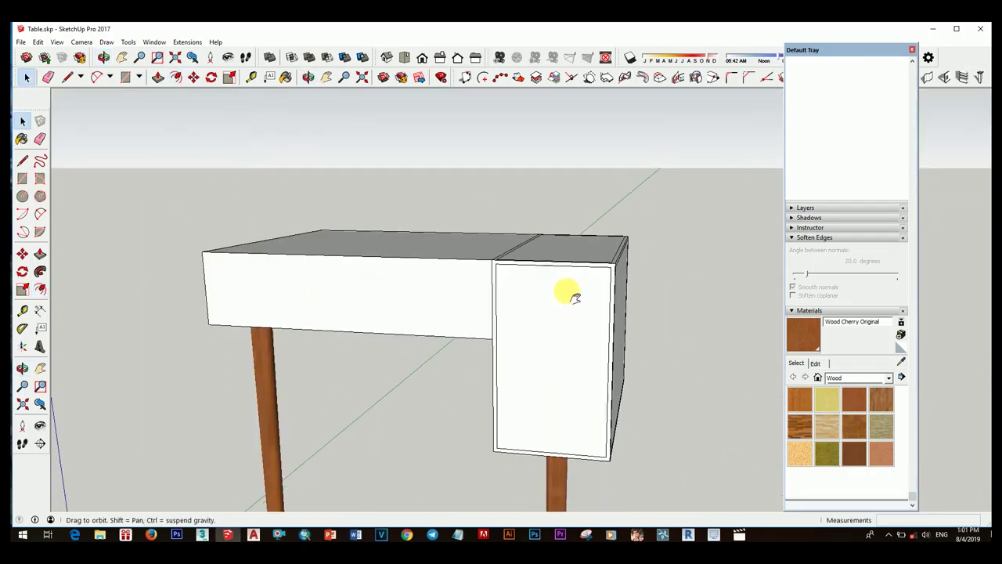
mouse_move(574, 297)
middle_mouse_down()
mouse_move(608, 336)
mouse_move(515, 332)
mouse_move(577, 461)
middle_mouse_up()
scroll(454, 297, "up", 3)
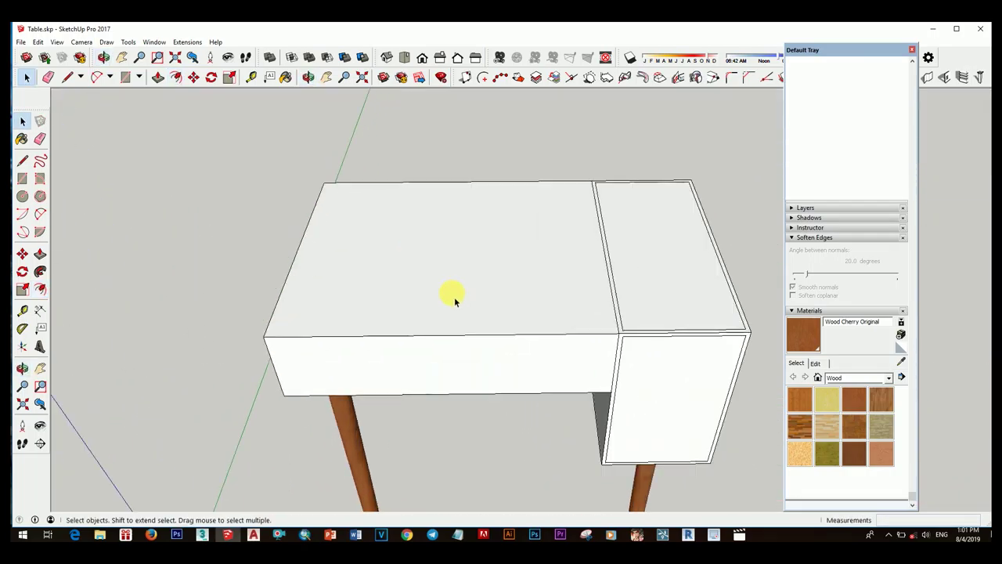
Offset an inset outline around the main desk top face.
left_click(454, 297)
key("f")
left_click(508, 182)
mouse_move(512, 228)
middle_mouse_down()
mouse_move(506, 286)
mouse_move(569, 335)
mouse_move(516, 272)
mouse_move(501, 306)
mouse_move(479, 300)
middle_mouse_up()
left_click(599, 273)
key("space")
Push the inset main top face 100mm down into the desk.
right_click(480, 300)
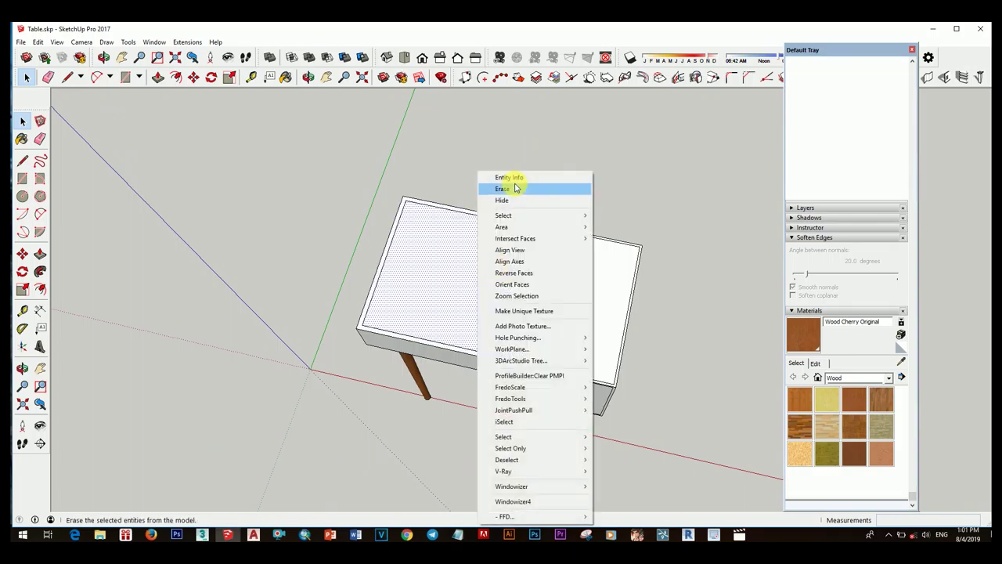
key("Escape")
key("p")
left_click(454, 266)
mouse_move(454, 266)
middle_mouse_down()
mouse_move(510, 195)
mouse_move(452, 350)
mouse_move(564, 358)
mouse_move(476, 339)
middle_mouse_up()
key("space")
scroll(476, 340, "up", 3)
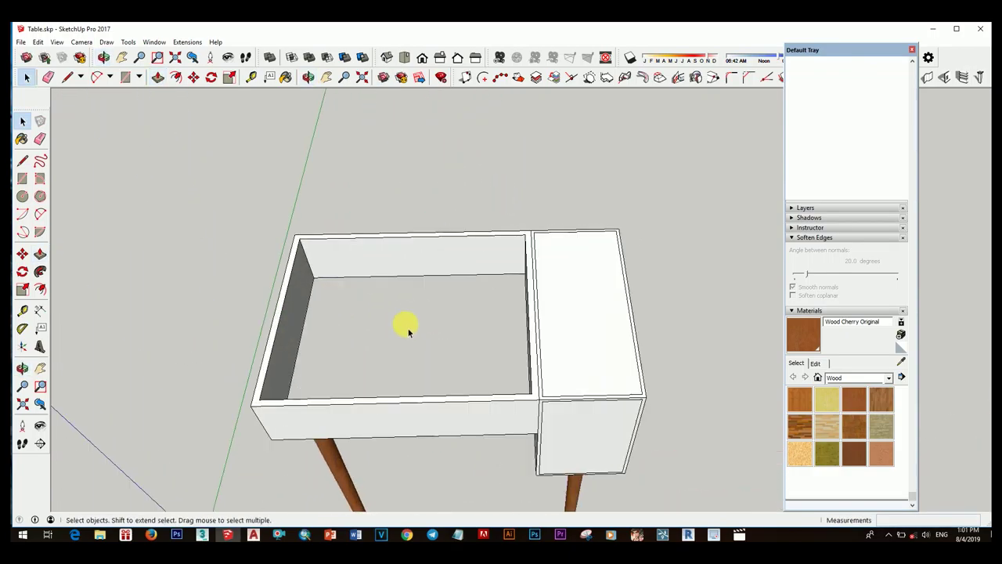
scroll(405, 326, "up", 3)
Erase the stray diagonal line drawn across the box floor.
key("r")
left_click(307, 270)
mouse_move(307, 271)
middle_mouse_down()
mouse_move(600, 358)
mouse_move(722, 338)
middle_mouse_up()
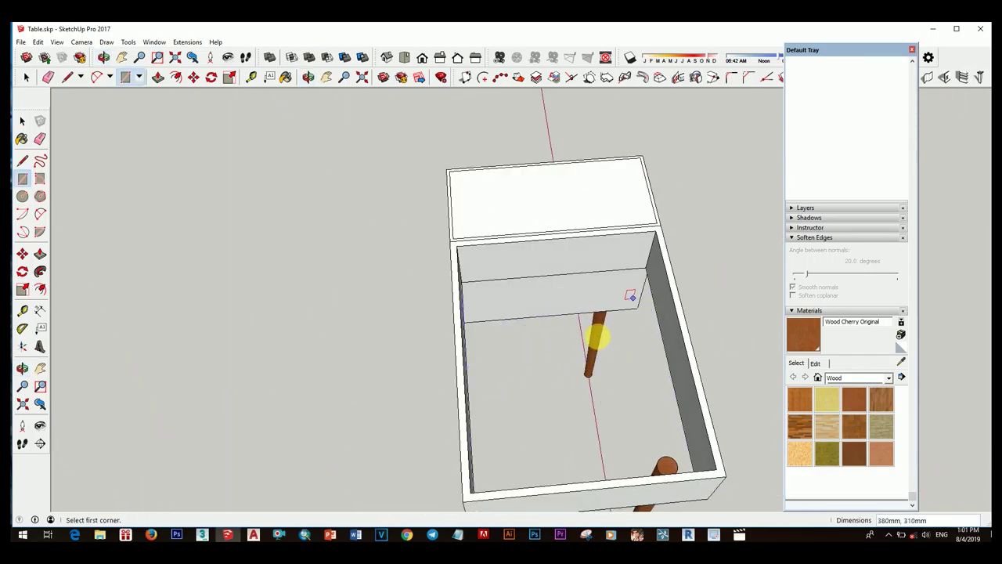
key("space")
middle_click_drag(597, 336, 639, 300)
mouse_move(575, 334)
middle_mouse_down()
mouse_move(496, 347)
mouse_move(545, 213)
mouse_move(706, 494)
mouse_move(649, 376)
middle_mouse_up()
scroll(466, 401, "up", 5)
scroll(471, 391, "down", 5)
key("space")
key("l")
scroll(648, 376, "down", 2)
left_click(595, 352)
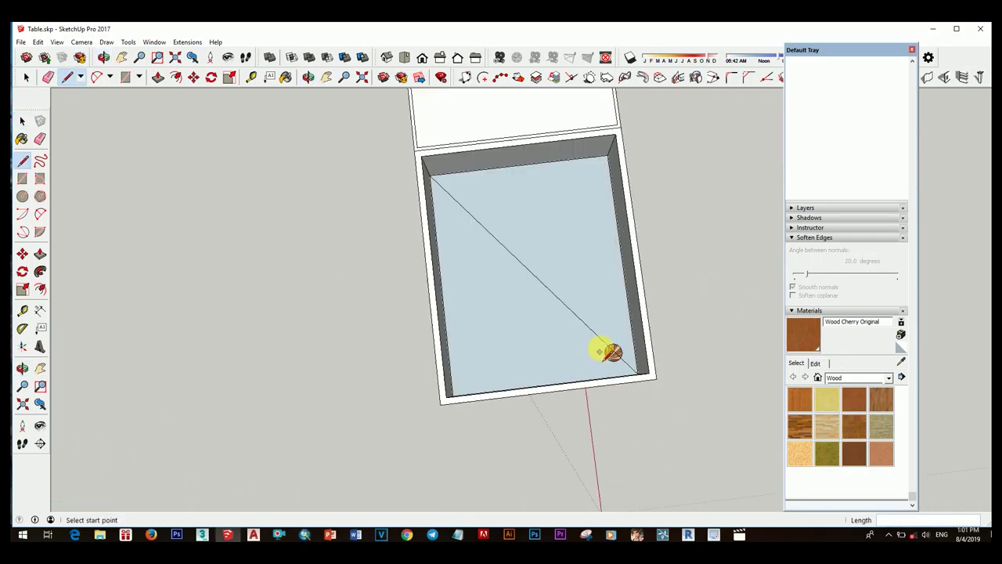
right_click(564, 307)
left_click(585, 24)
Push the box floor face to shape the open box's bottom.
key("p")
mouse_move(558, 302)
left_mouse_down()
mouse_move(570, 280)
mouse_move(539, 337)
left_mouse_up()
key("space")
middle_click_drag(539, 337, 483, 252)
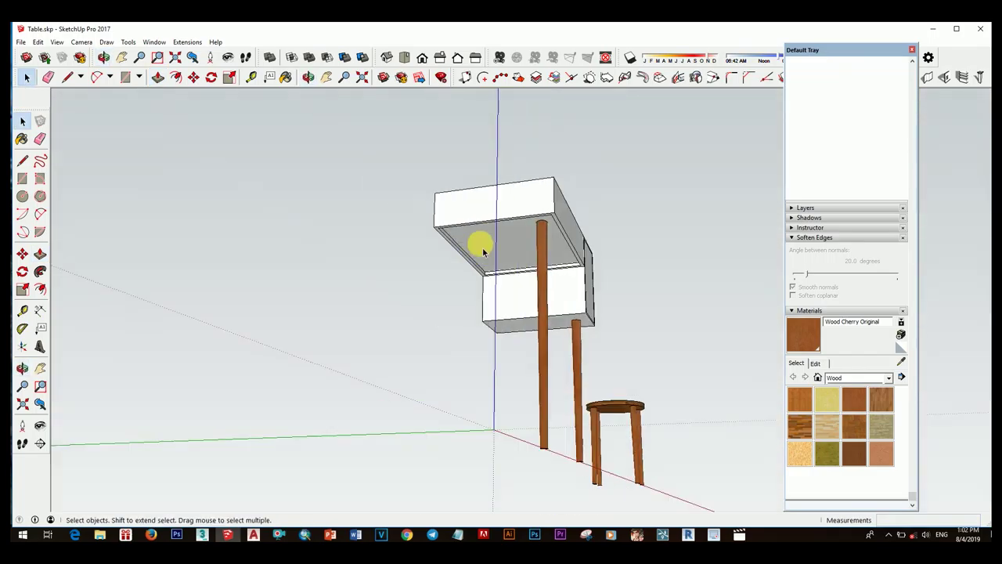
scroll(483, 252, "up", 2)
left_click(484, 267)
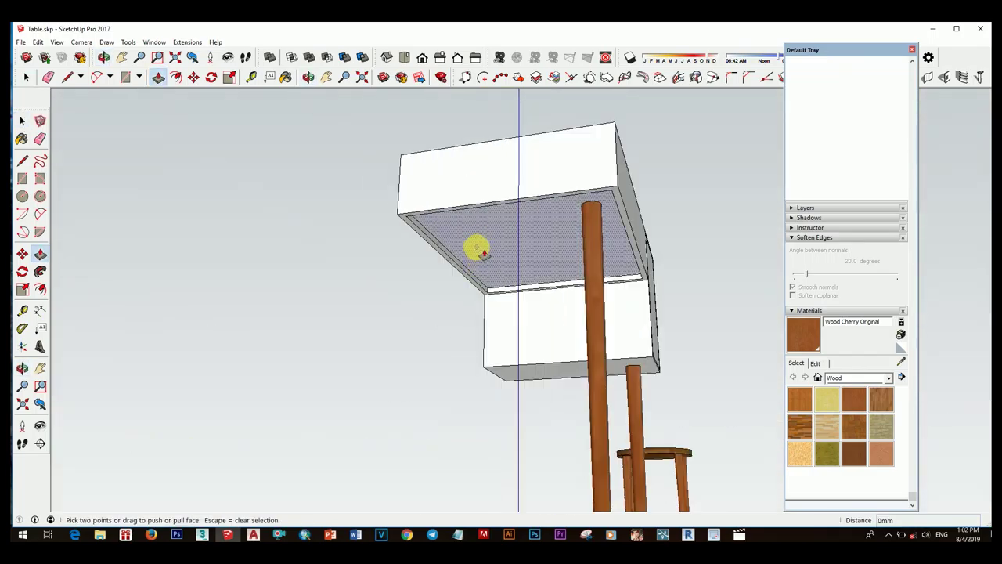
key("space")
mouse_move(406, 222)
middle_mouse_down()
mouse_move(548, 381)
mouse_move(642, 443)
middle_mouse_up()
scroll(569, 360, "up", 2)
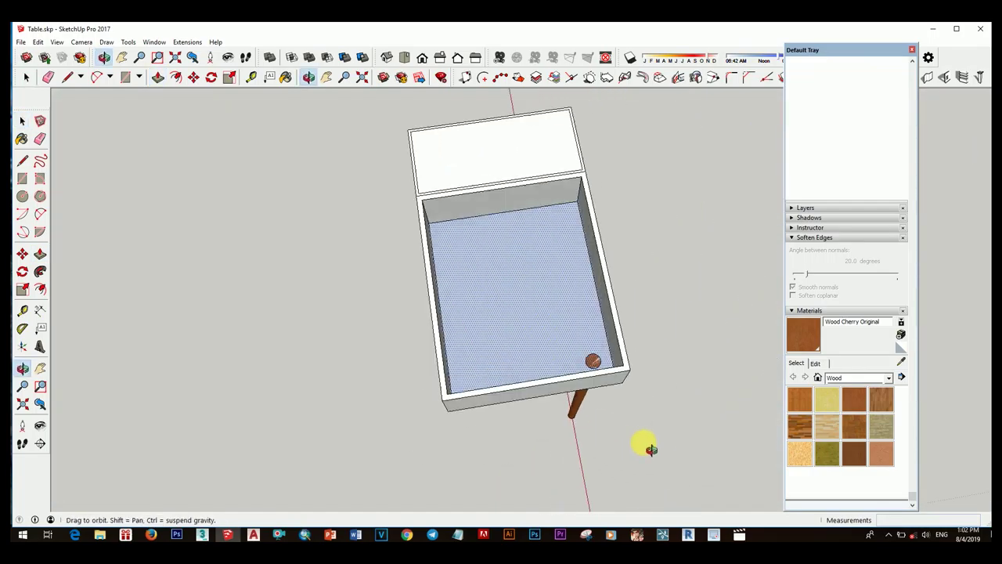
scroll(568, 328, "up", 2)
scroll(569, 327, "down", 3)
Select the box's bottom face and check it from a low front view.
middle_click_drag(559, 267, 496, 155)
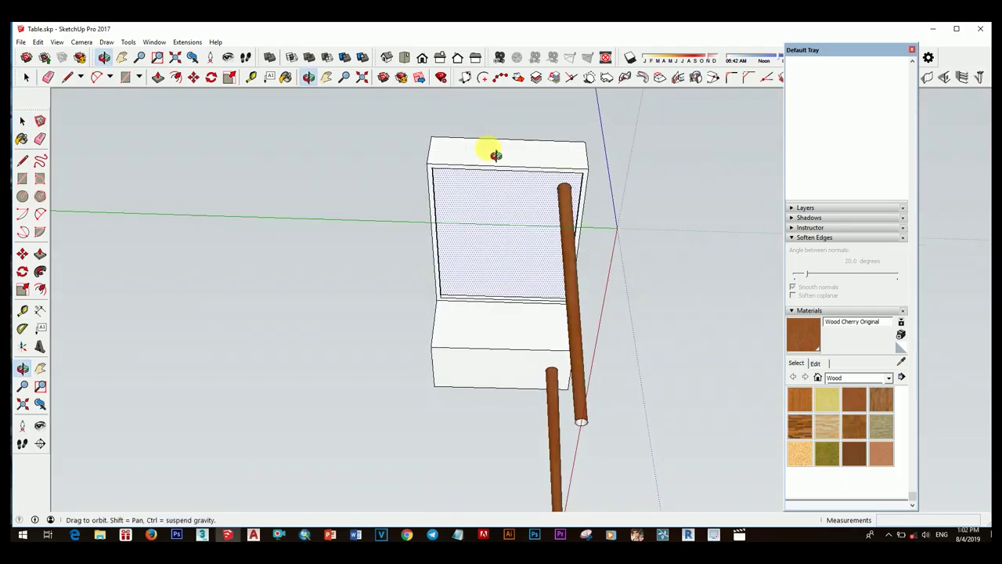
scroll(446, 198, "up", 2)
left_click(433, 166)
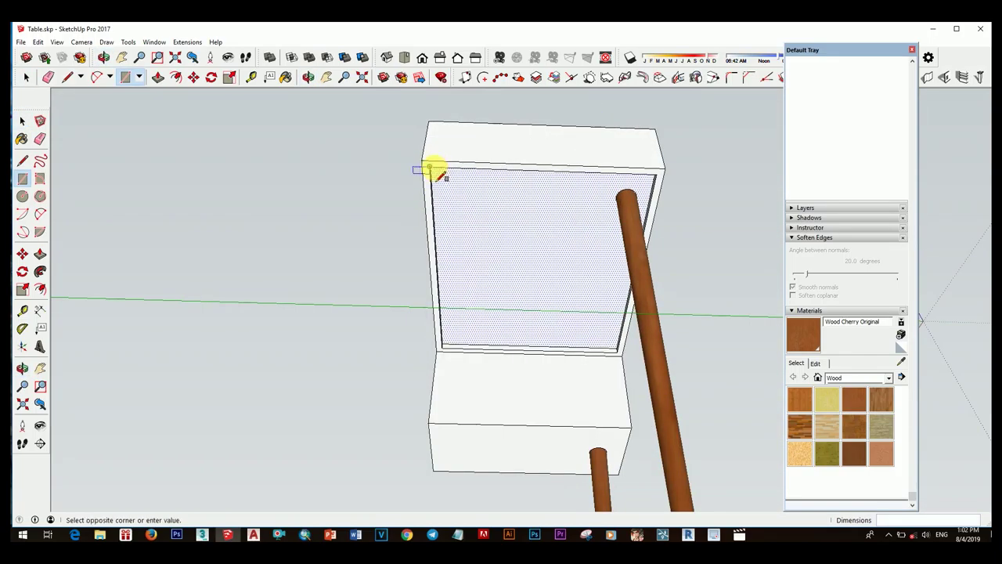
scroll(619, 353, "up", 2)
key("space")
mouse_move(543, 298)
middle_mouse_down()
mouse_move(508, 300)
mouse_move(543, 342)
mouse_move(416, 280)
middle_mouse_up()
right_click(409, 279)
left_click(450, 273)
mouse_move(590, 310)
middle_mouse_down()
mouse_move(465, 290)
mouse_move(439, 253)
mouse_move(443, 201)
mouse_move(454, 297)
middle_mouse_up()
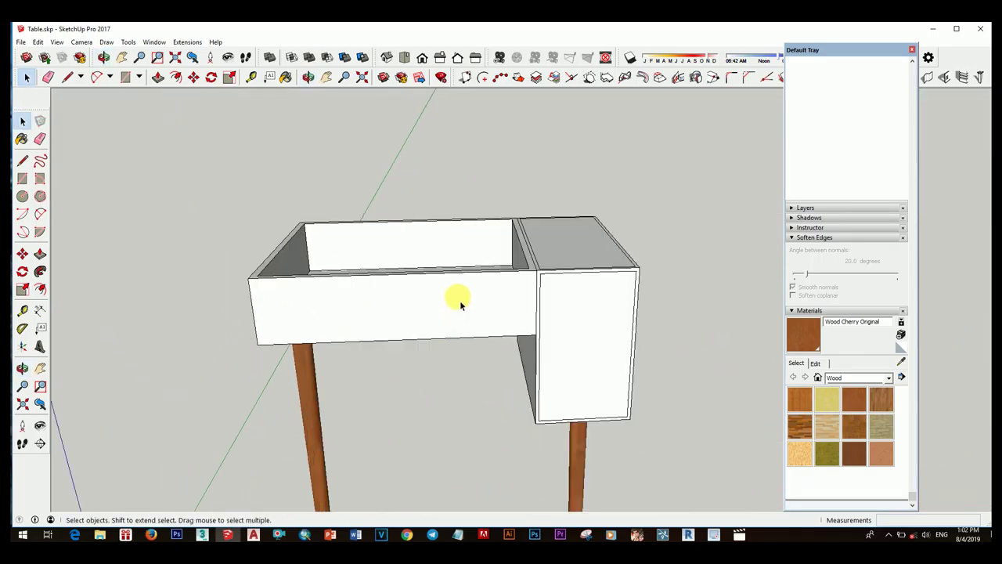
scroll(438, 310, "up", 2)
Start, then cancel, an inset on the box's front face.
key("f")
left_click(453, 270)
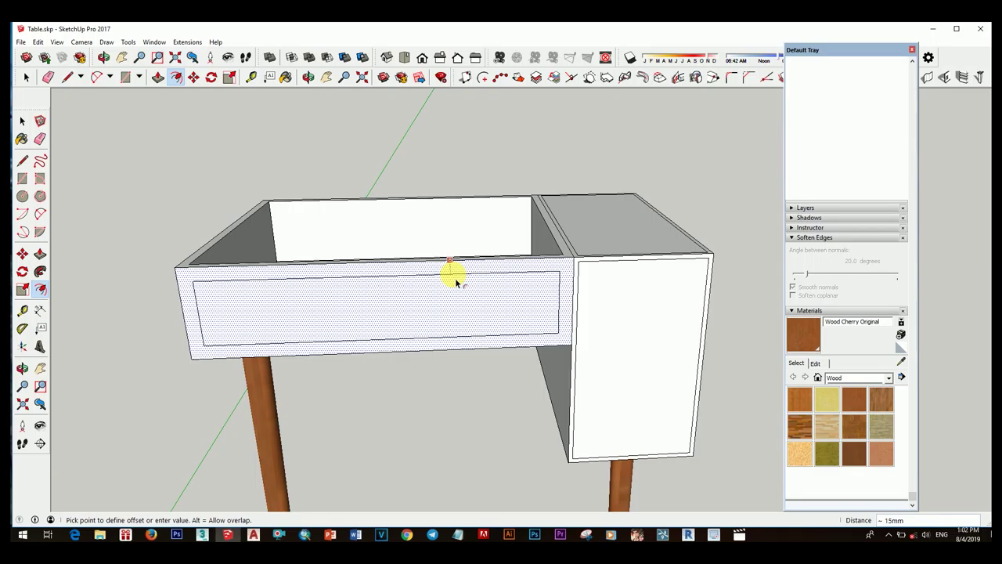
key("Escape")
scroll(470, 286, "down", 2)
mouse_move(488, 291)
middle_mouse_down()
mouse_move(421, 384)
mouse_move(579, 342)
middle_mouse_up()
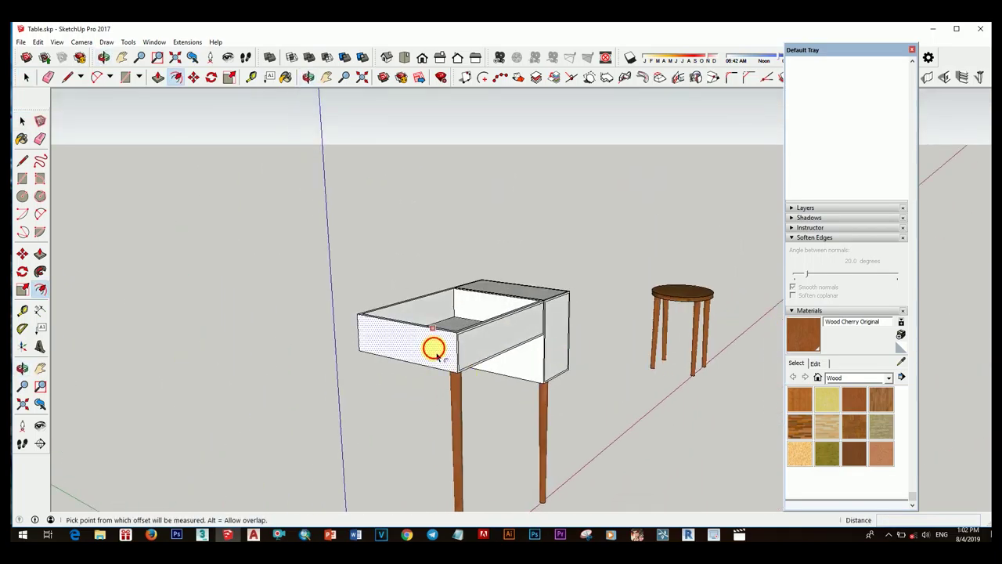
scroll(423, 352, "down", 2)
key("space")
mouse_move(415, 351)
middle_mouse_down()
mouse_move(530, 329)
mouse_move(541, 316)
mouse_move(488, 296)
mouse_move(392, 340)
mouse_move(588, 355)
middle_mouse_up()
Select the entire desk body with a triple-click and use Make Group on it.
triple_click(588, 356)
right_click(589, 355)
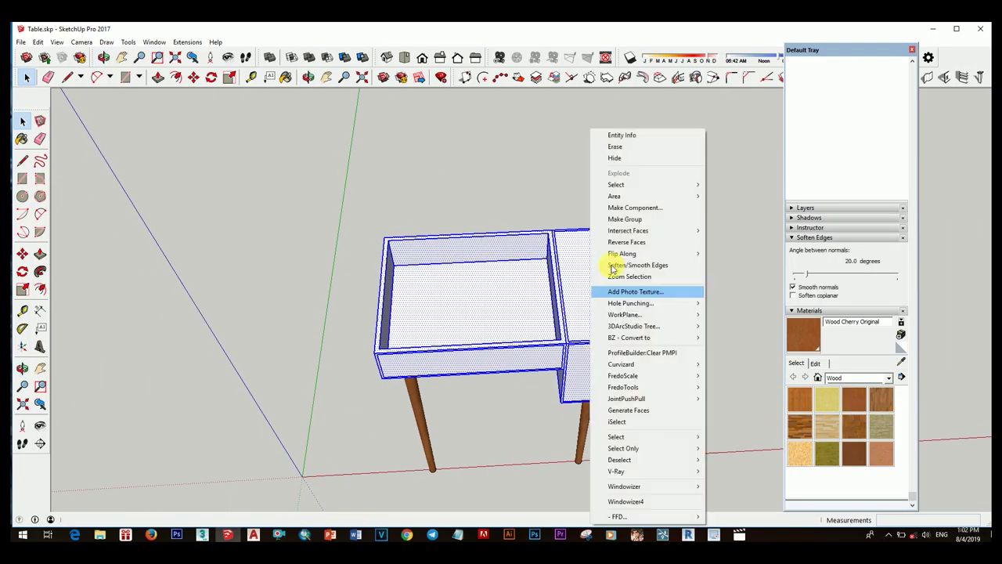
left_click(625, 220)
left_click(703, 359)
mouse_move(708, 397)
middle_mouse_down()
mouse_move(615, 403)
mouse_move(596, 376)
middle_mouse_up()
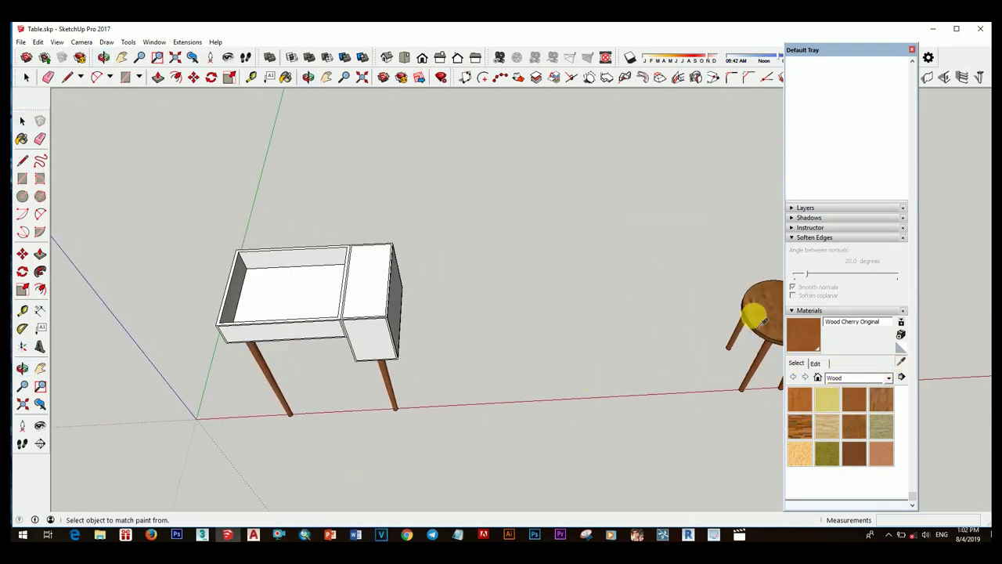
Paint the desk with the stool's sampled wood finish.
left_click(391, 339)
key("space")
mouse_move(353, 409)
middle_mouse_down()
mouse_move(385, 208)
mouse_move(366, 321)
mouse_move(405, 251)
mouse_move(412, 340)
mouse_move(506, 293)
mouse_move(503, 321)
middle_mouse_up()
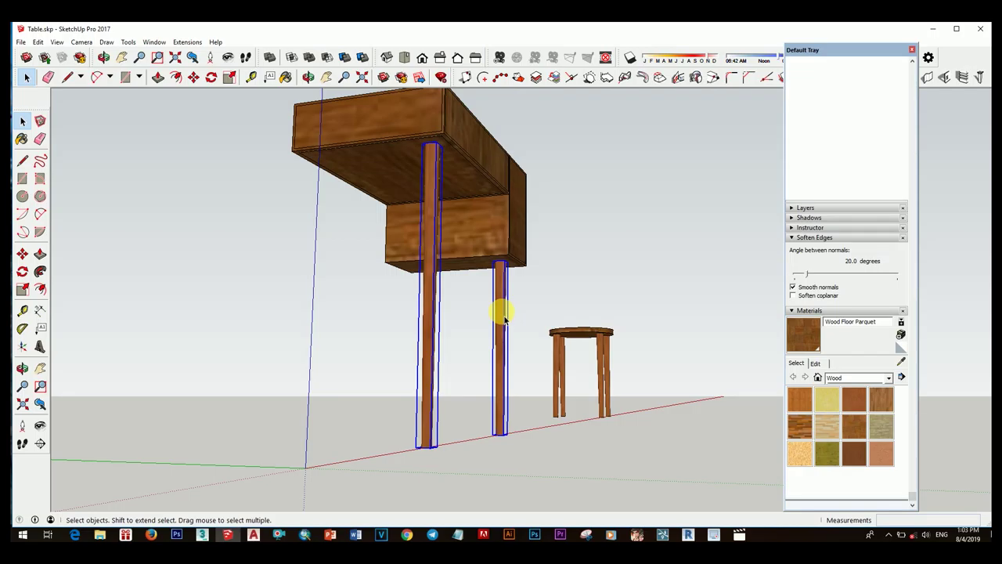
scroll(428, 147, "up", 3)
Copy the two selected cherry legs to the opposite corners so the desk has four legs.
key("ctrl")
left_click(426, 145)
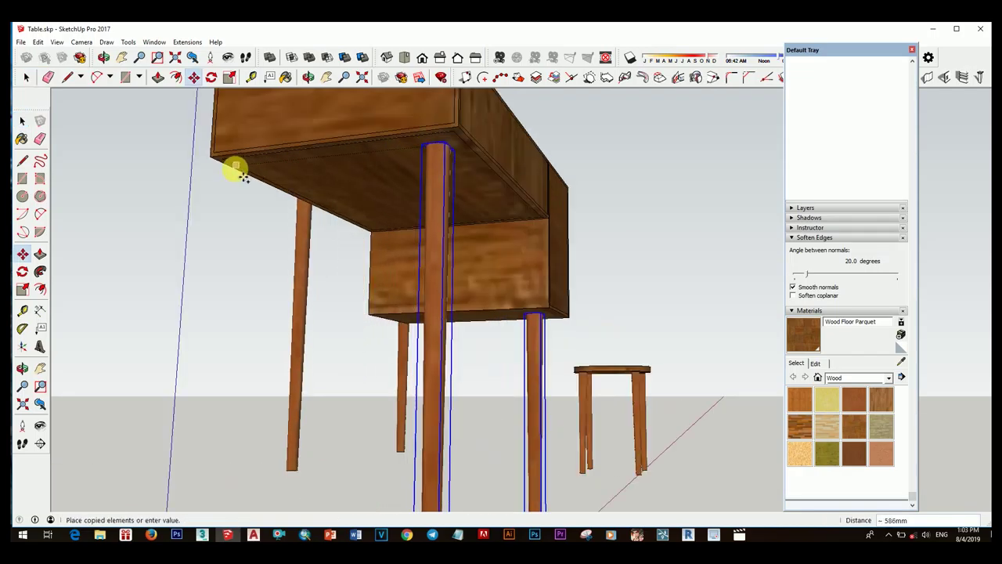
mouse_move(227, 173)
middle_mouse_down()
mouse_move(286, 184)
mouse_move(273, 183)
middle_mouse_up()
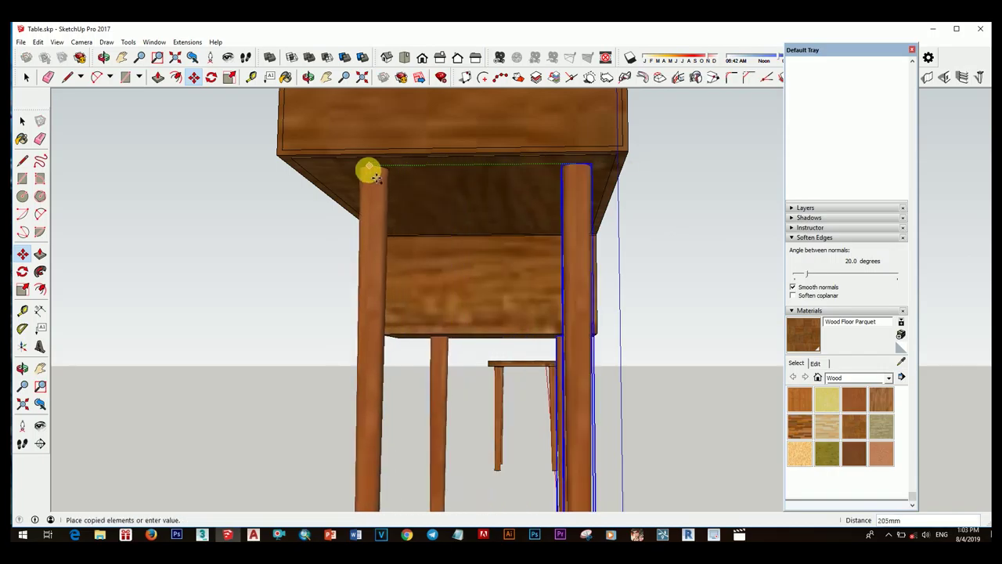
left_click(350, 174)
key("space")
scroll(430, 201, "down", 5)
mouse_move(430, 201)
middle_mouse_down()
mouse_move(472, 321)
mouse_move(608, 338)
mouse_move(392, 246)
mouse_move(451, 293)
mouse_move(452, 266)
mouse_move(458, 303)
mouse_move(486, 286)
mouse_move(476, 251)
mouse_move(459, 280)
mouse_move(533, 251)
mouse_move(557, 336)
middle_mouse_up()
left_click(608, 338)
left_click(532, 251)
scroll(578, 244, "up", 2)
scroll(435, 213, "up", 3)
key("r")
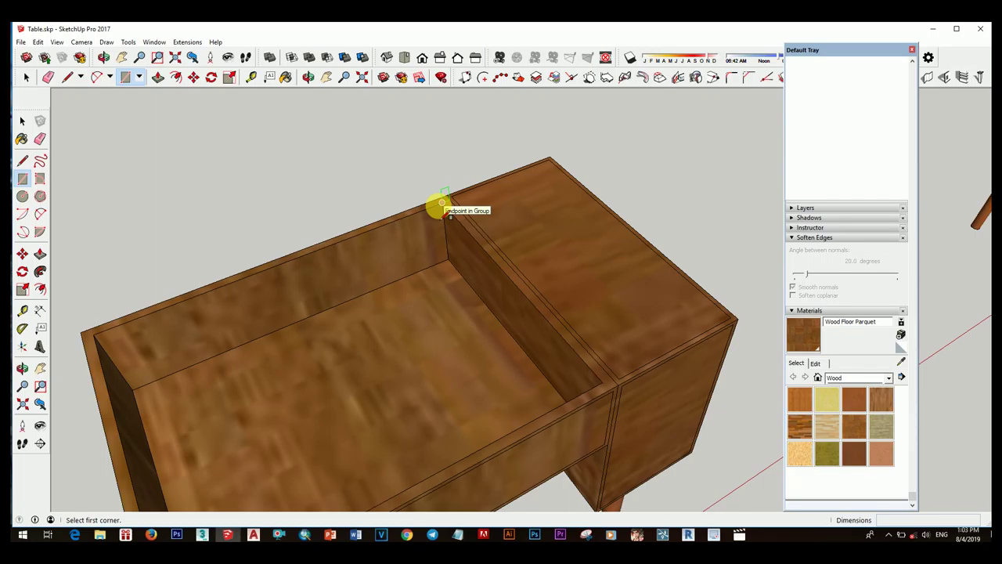
Push a top face of the desk down slightly.
middle_click_drag(566, 225, 555, 279)
left_click(558, 286)
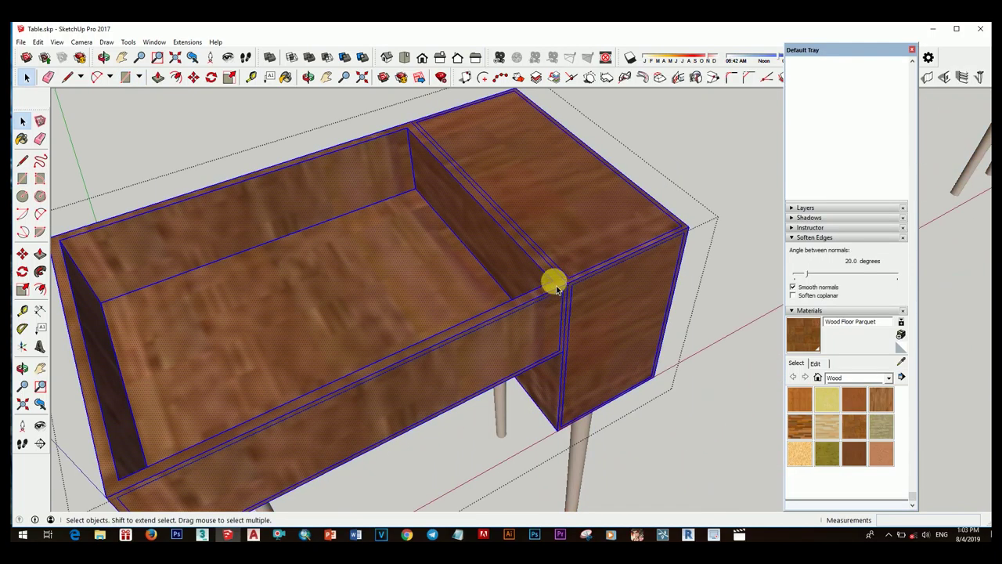
left_click_drag(558, 280, 563, 294)
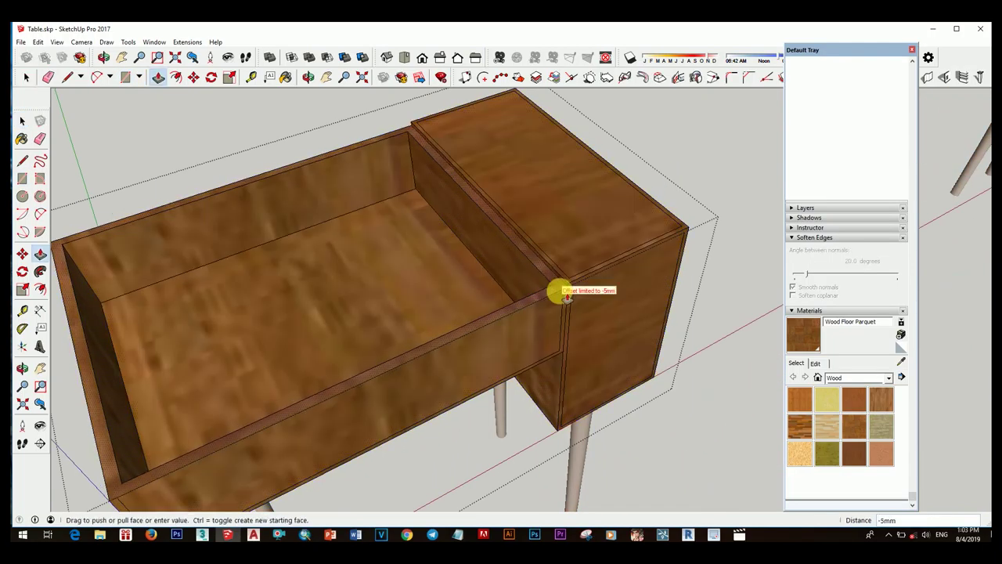
scroll(565, 294, "down", 3)
key("space")
mouse_move(494, 309)
middle_mouse_down()
mouse_move(651, 228)
mouse_move(472, 282)
middle_mouse_up()
scroll(251, 222, "up", 3)
Draw a rectangle over the box opening and raise it 12mm into a lid.
key("r")
left_click(266, 229)
mouse_move(266, 229)
middle_mouse_down()
mouse_move(459, 269)
mouse_move(503, 290)
mouse_move(450, 298)
middle_mouse_up()
left_click(504, 291)
key("space")
left_click_drag(449, 292, 629, 293)
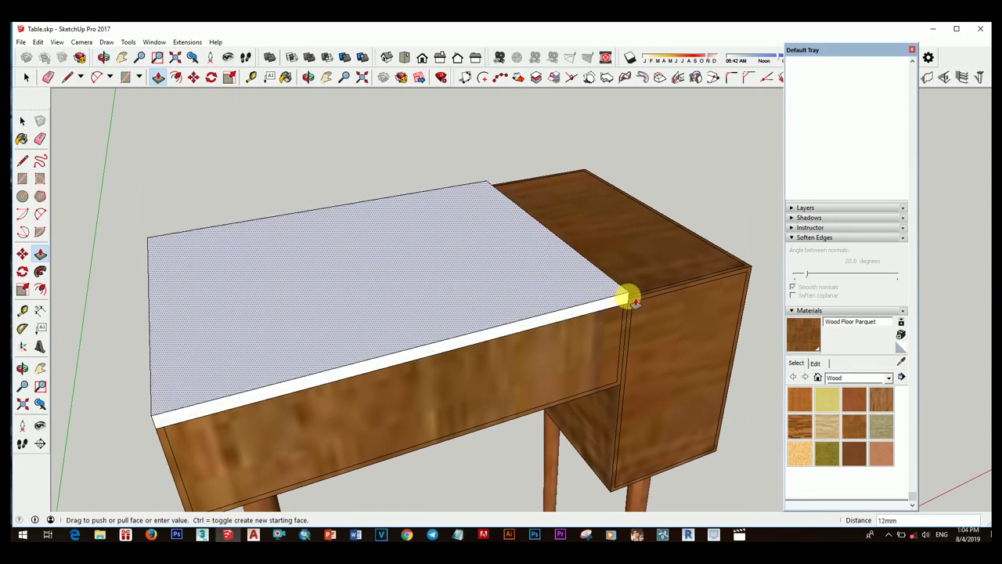
key("space")
mouse_move(629, 293)
middle_mouse_down()
mouse_move(506, 271)
mouse_move(397, 295)
mouse_move(481, 306)
mouse_move(442, 327)
middle_mouse_up()
Paint the lid wood and make it its own group.
left_click(439, 288)
key("space")
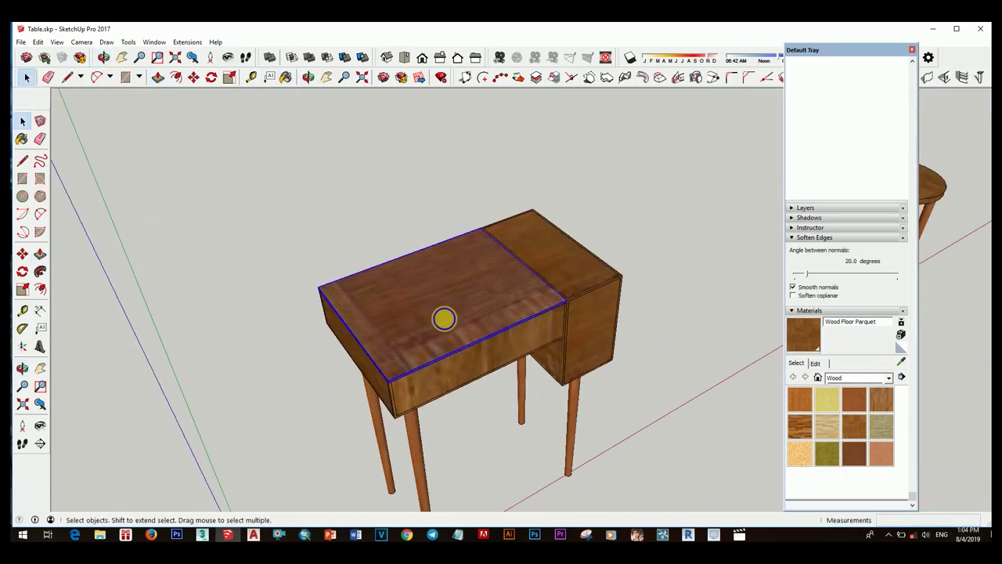
right_click(447, 328)
left_click(493, 219)
mouse_move(553, 313)
middle_mouse_down()
mouse_move(454, 302)
mouse_move(491, 345)
mouse_move(638, 273)
mouse_move(517, 326)
middle_mouse_up()
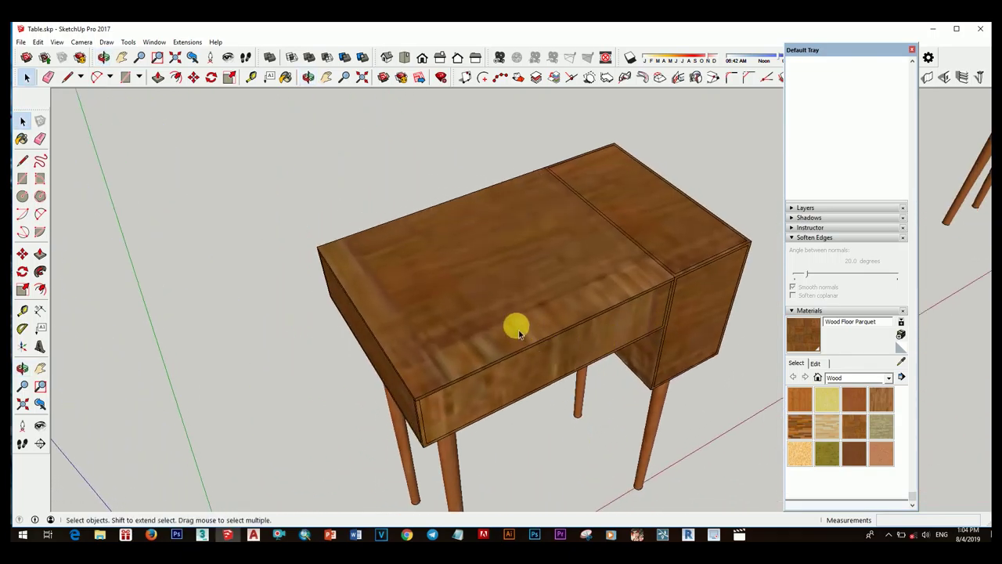
scroll(540, 332, "up", 2)
scroll(487, 372, "up", 2)
mouse_move(487, 372)
middle_mouse_down()
mouse_move(506, 365)
mouse_move(521, 337)
mouse_move(474, 282)
mouse_move(483, 216)
mouse_move(559, 322)
middle_mouse_up()
Pull the knob circle out from the desk front into a short cylinder.
scroll(562, 320, "up", 2)
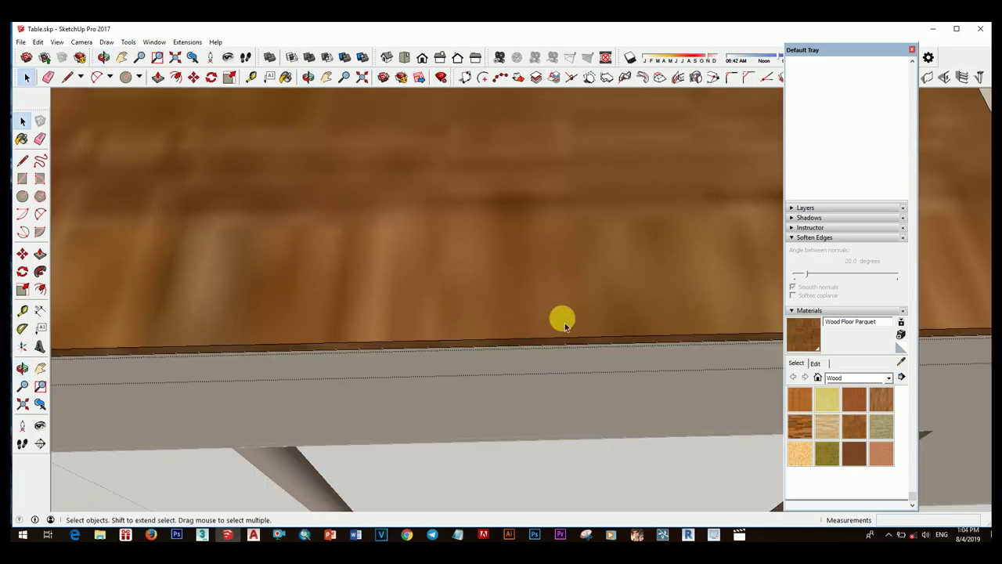
scroll(563, 320, "down", 1)
scroll(567, 323, "up", 1)
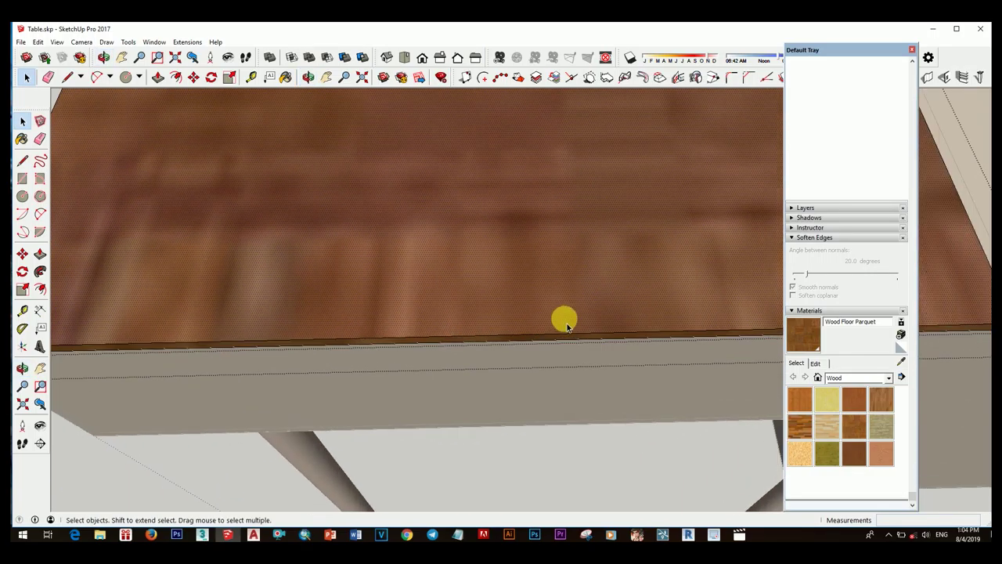
key("c")
scroll(488, 289, "up", 1)
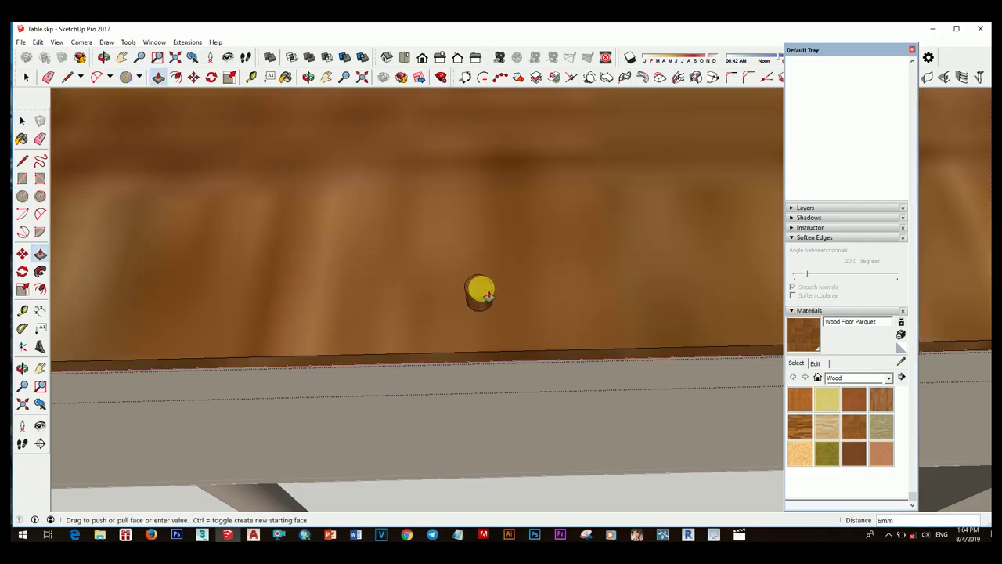
middle_click_drag(486, 318, 548, 208)
key("space")
scroll(481, 269, "up", 2)
scroll(501, 279, "up", 1)
Offset the knob's top face inward to outline an outer ring.
key("f")
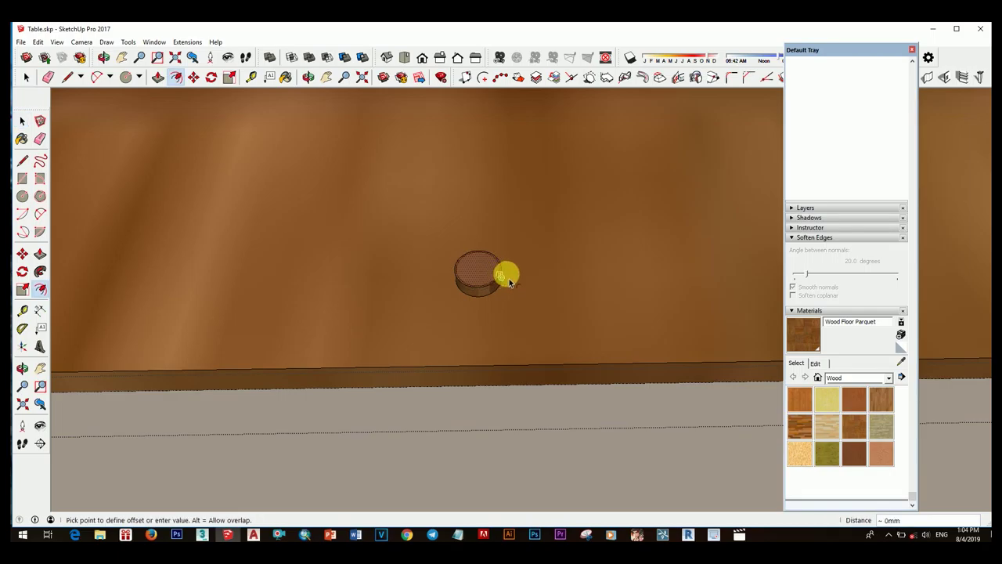
left_click(504, 279)
key("Return")
key("space")
middle_click_drag(511, 282, 575, 212)
scroll(481, 304, "up", 3)
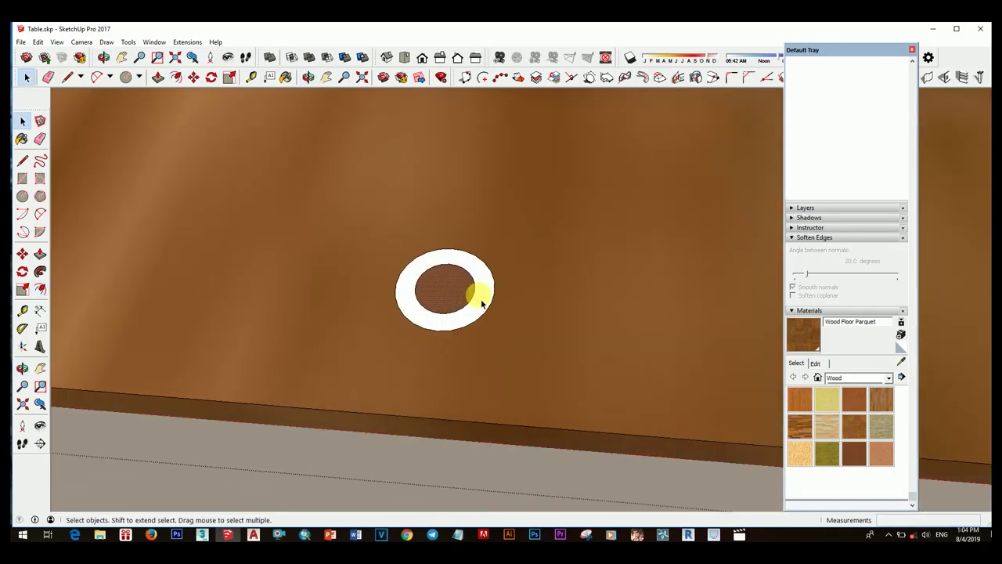
Raise the knob's outer ring 2 mm proud.
key("p")
left_click(485, 300)
type("2")
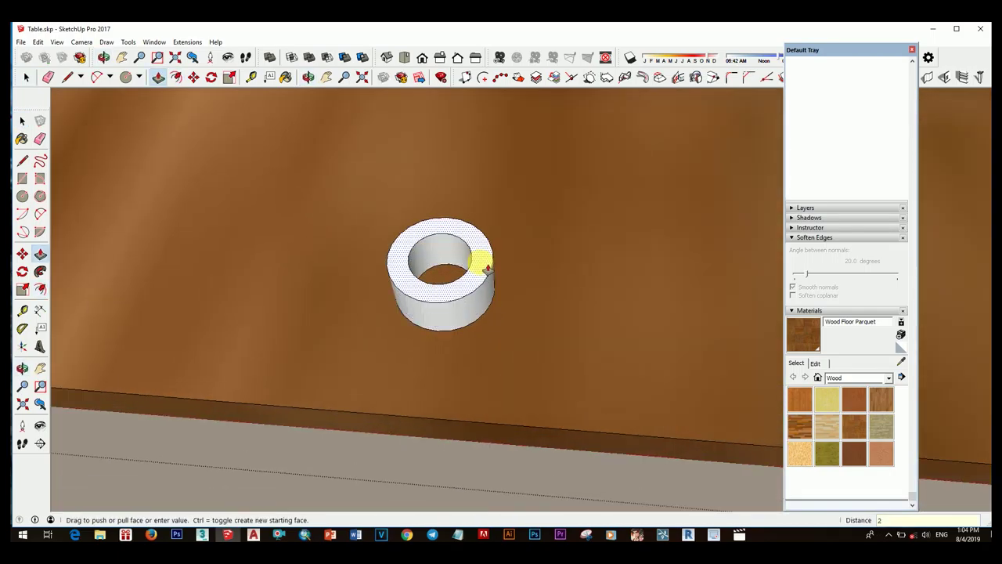
key("Return")
key("space")
mouse_move(487, 269)
middle_mouse_down()
mouse_move(492, 112)
mouse_move(505, 390)
middle_mouse_up()
scroll(455, 292, "up", 2)
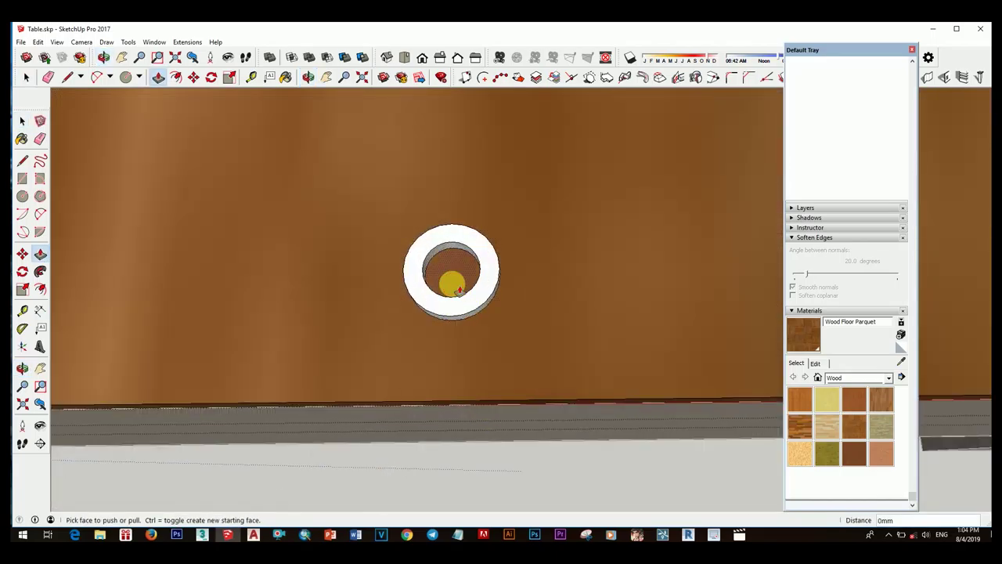
scroll(458, 286, "up", 2)
mouse_move(505, 254)
middle_mouse_down()
mouse_move(461, 191)
mouse_move(373, 217)
middle_mouse_up()
Give the whole knob ring a wood finish.
key("space")
triple_click(470, 258)
key("space")
scroll(483, 323, "down", 3)
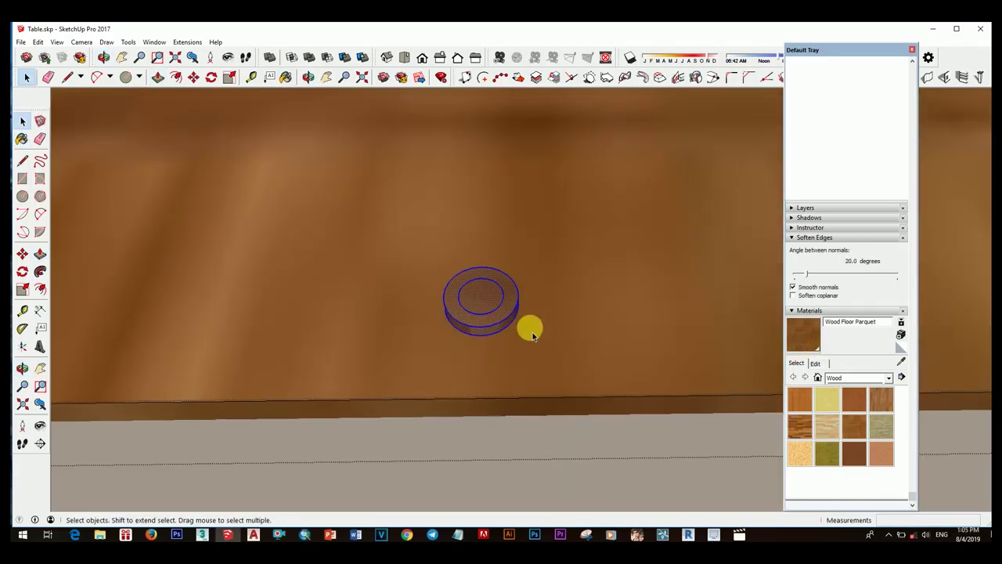
scroll(527, 327, "down", 2)
mouse_move(472, 308)
middle_mouse_down()
mouse_move(459, 219)
mouse_move(618, 149)
mouse_move(452, 239)
mouse_move(407, 277)
mouse_move(460, 282)
mouse_move(502, 352)
mouse_move(441, 307)
mouse_move(508, 365)
mouse_move(491, 356)
mouse_move(484, 316)
middle_mouse_up()
scroll(459, 219, "down", 3)
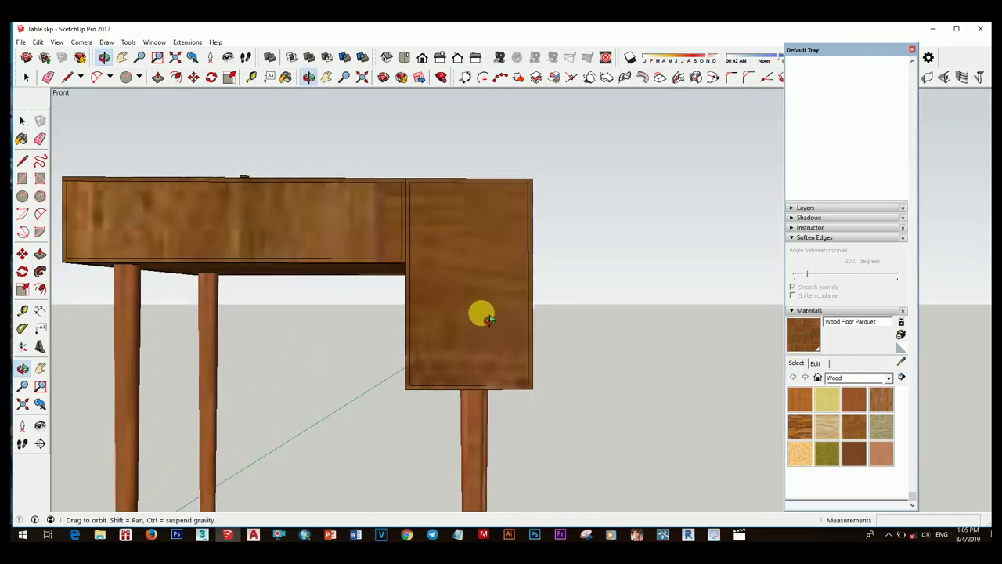
Draw a 4 mm knob circle on the side cabinet front.
left_click(477, 280)
scroll(481, 251, "up", 3)
mouse_move(491, 253)
middle_mouse_down()
mouse_move(548, 280)
mouse_move(400, 227)
middle_mouse_up()
middle_click_drag(417, 266, 593, 275)
scroll(470, 267, "up", 3)
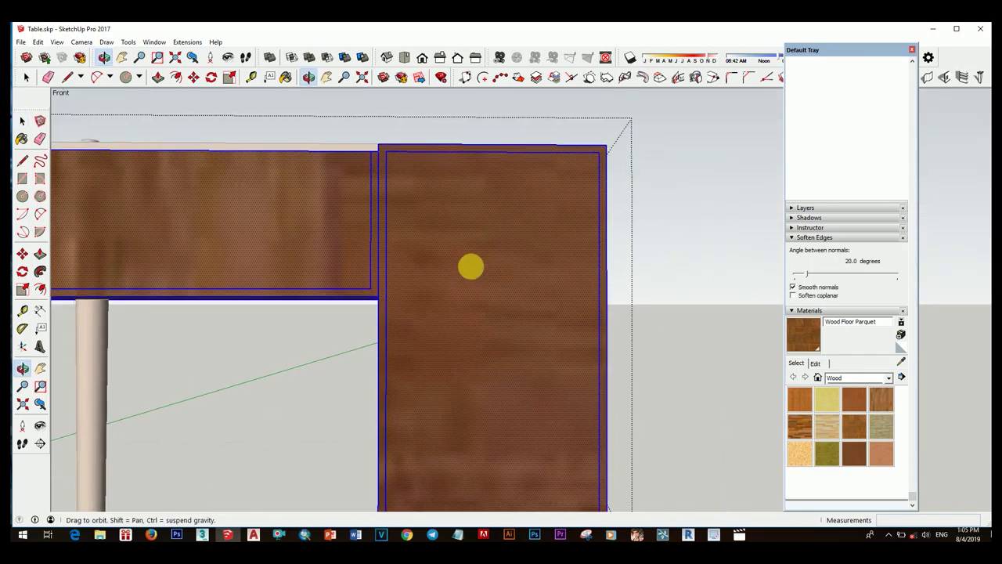
scroll(492, 237, "up", 2)
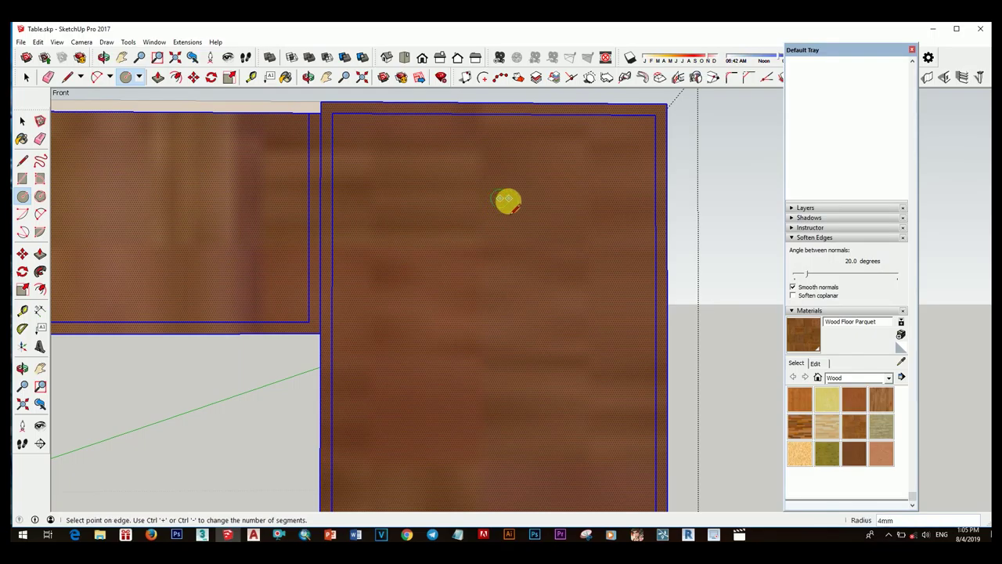
scroll(508, 201, "up", 2)
key("space")
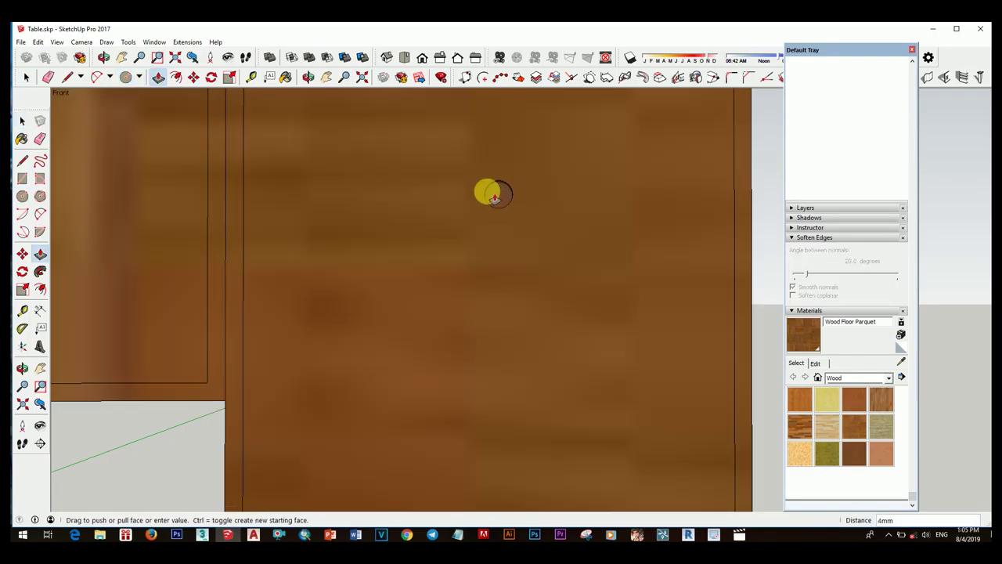
type("3")
Pull the cabinet knob out 4 mm and offset its face into a rim.
key("space")
mouse_move(473, 184)
middle_mouse_down()
mouse_move(615, 305)
mouse_move(514, 206)
middle_mouse_up()
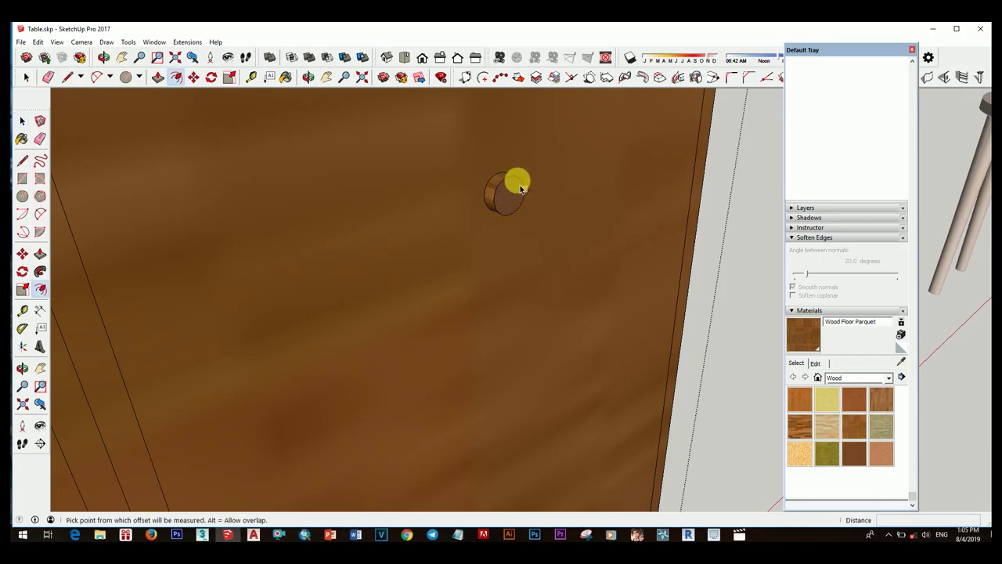
key("space")
scroll(518, 208, "up", 2)
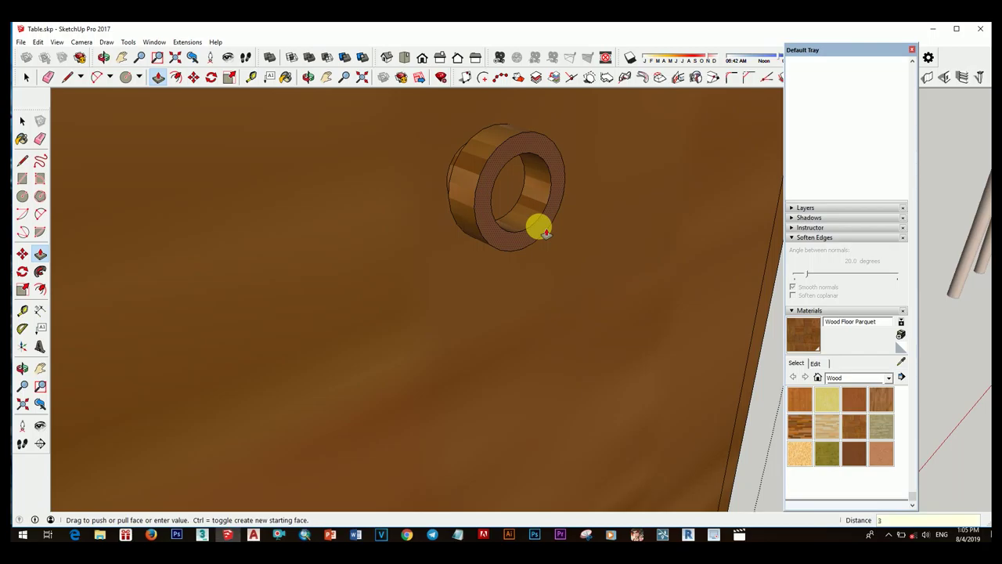
scroll(505, 188, "down", 5)
middle_click_drag(454, 206, 465, 271)
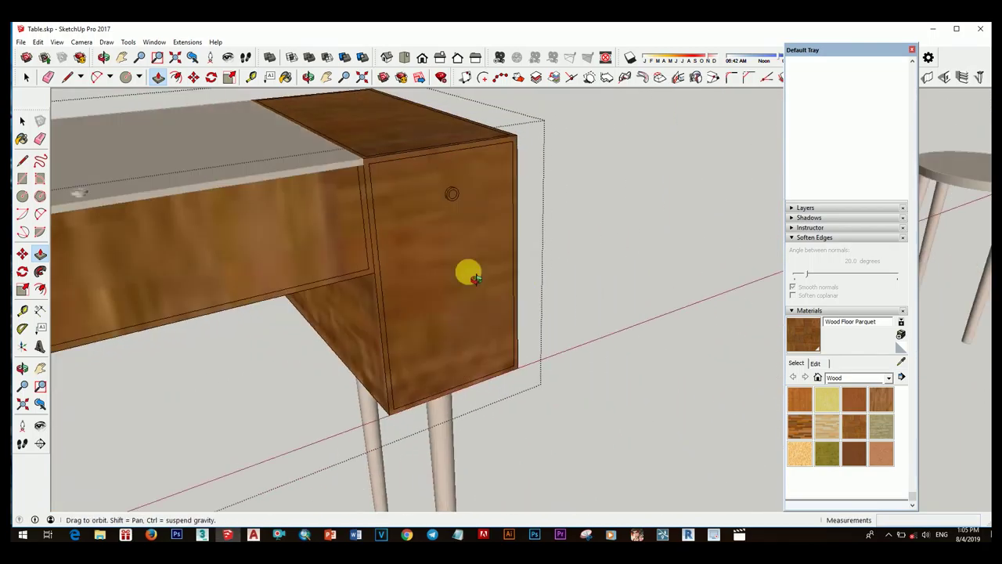
scroll(465, 271, "down", 5)
Raise the cabinet knob's rim 3 mm proud.
key("space")
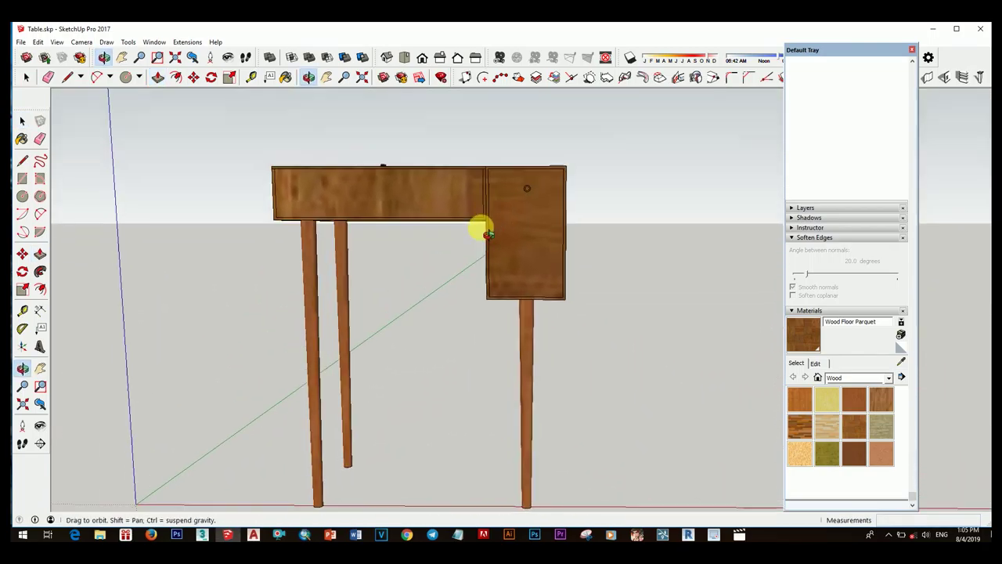
middle_click_drag(560, 230, 509, 371)
scroll(487, 278, "up", 3)
scroll(487, 278, "down", 3)
scroll(459, 228, "down", 3)
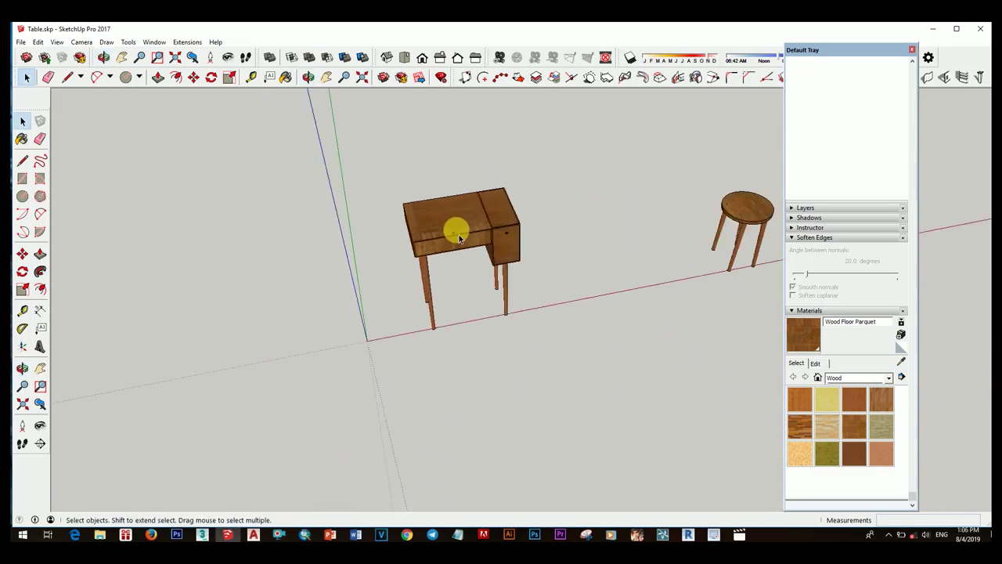
Reposition the desk and slide the stool underneath it.
middle_click_drag(458, 228, 425, 261)
left_click(415, 266)
key("m")
left_click_drag(458, 309, 447, 285)
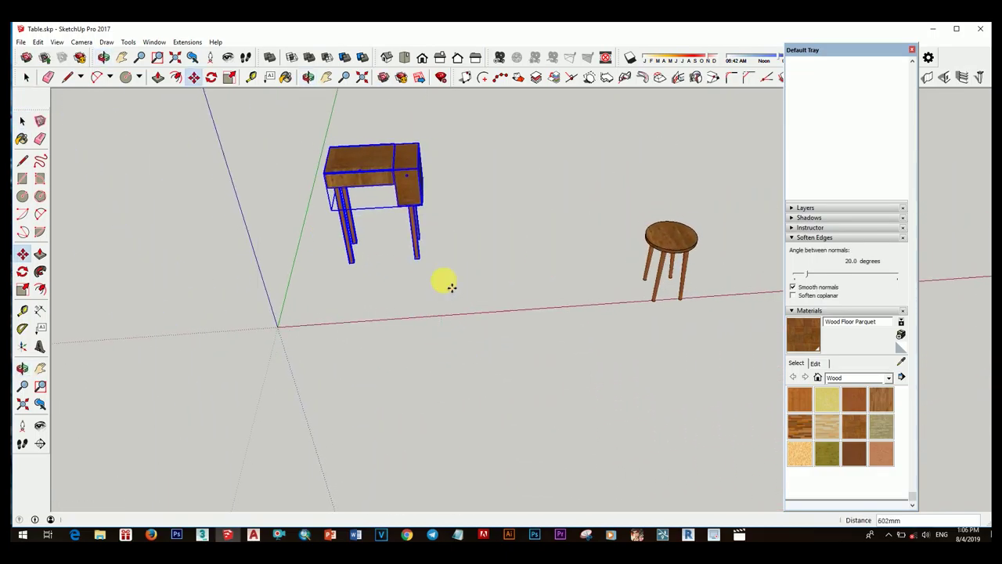
key("space")
left_click(671, 259)
key("m")
left_click_drag(692, 304, 425, 306)
key("space")
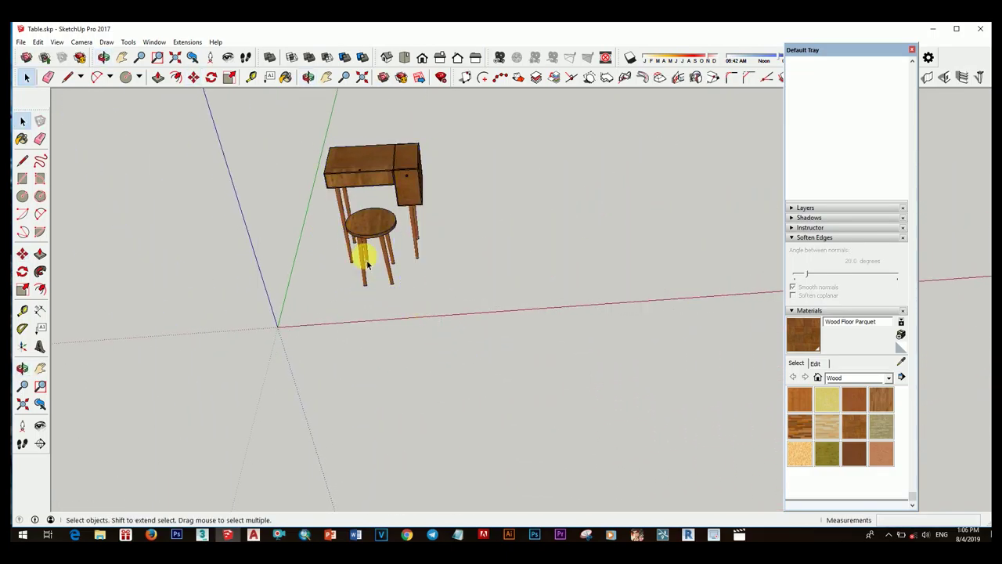
Draw a floor rectangle beneath the desk and stool.
scroll(358, 253, "up", 3)
middle_click_drag(407, 259, 530, 323)
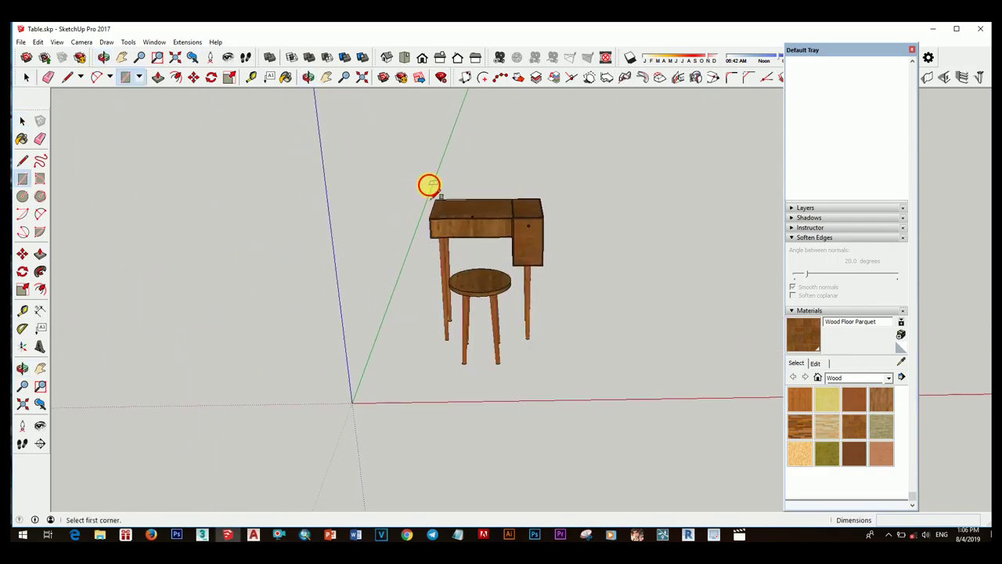
left_click(736, 403)
key("space")
mouse_move(577, 325)
middle_mouse_down()
mouse_move(530, 394)
mouse_move(577, 358)
mouse_move(433, 133)
middle_mouse_up()
Stretch the floor's far edge outward to enlarge the floor.
left_click(657, 215)
key("m")
left_click(715, 293)
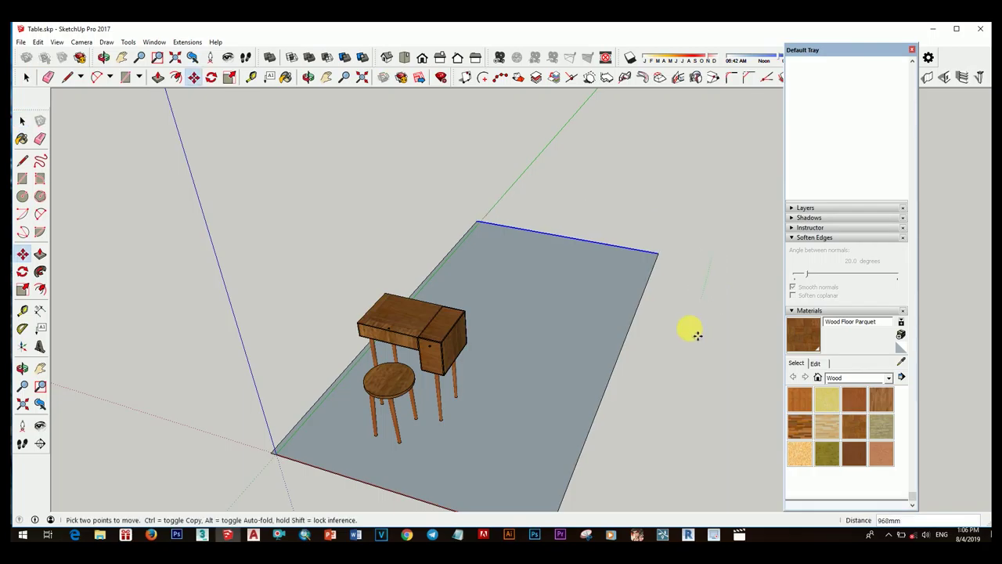
left_click(559, 324)
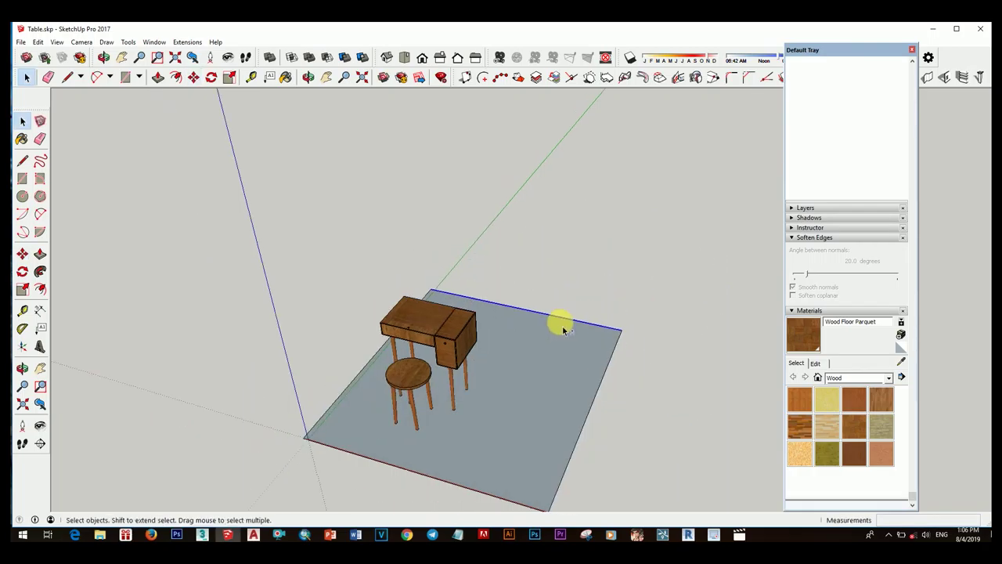
key("space")
scroll(589, 329, "up", 2)
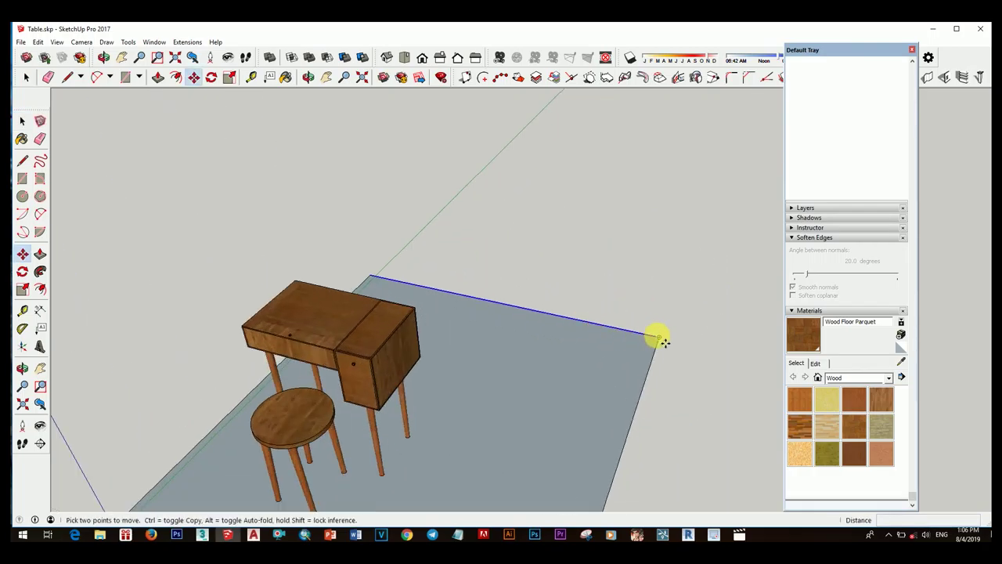
left_click(658, 337)
key("ctrl")
key("Escape")
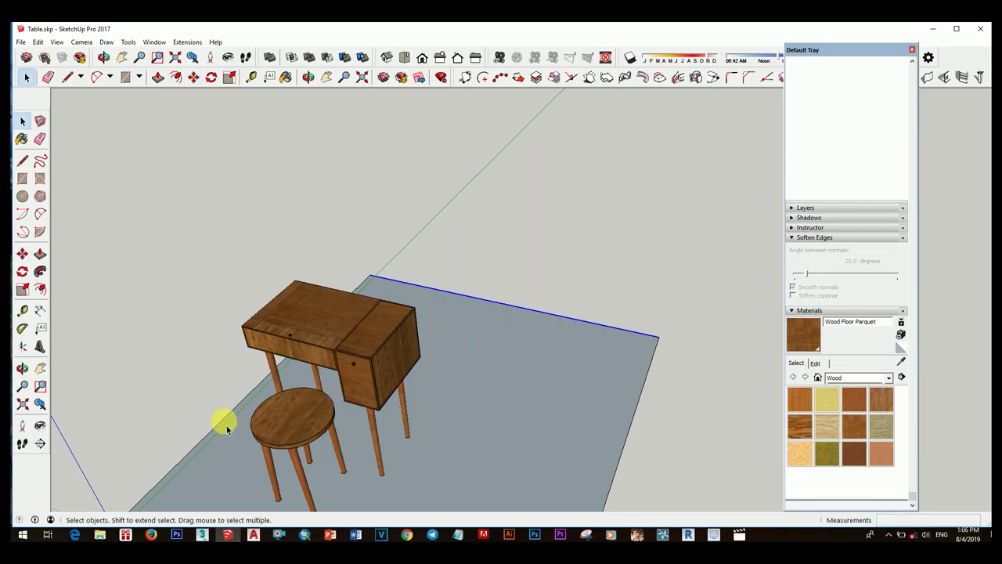
Offset the floor outline for wall thickness and raise the walls.
left_click(41, 291)
scroll(196, 353, "down", 2)
left_click(179, 345)
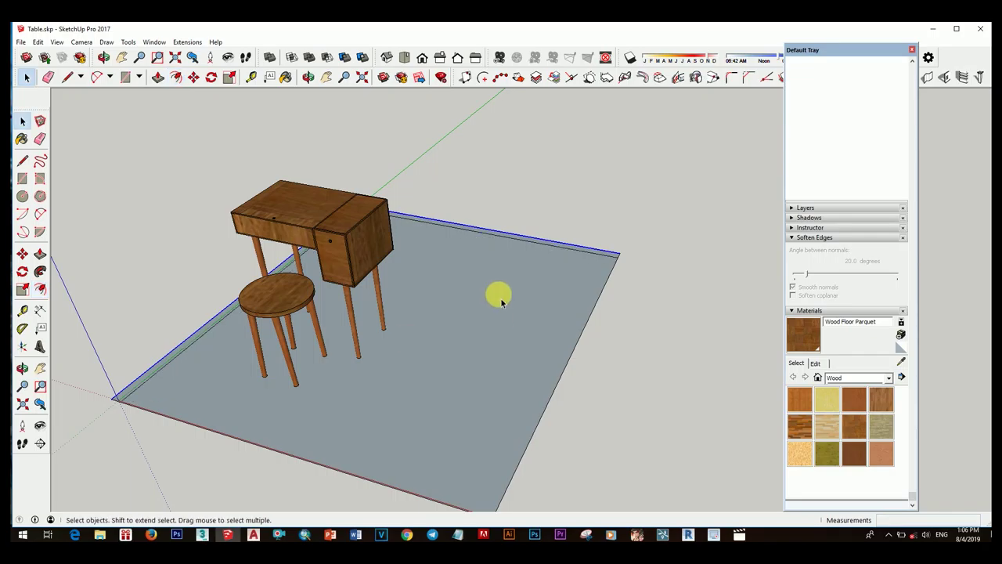
scroll(548, 281, "up", 3)
left_click(574, 264)
scroll(548, 235, "down", 3)
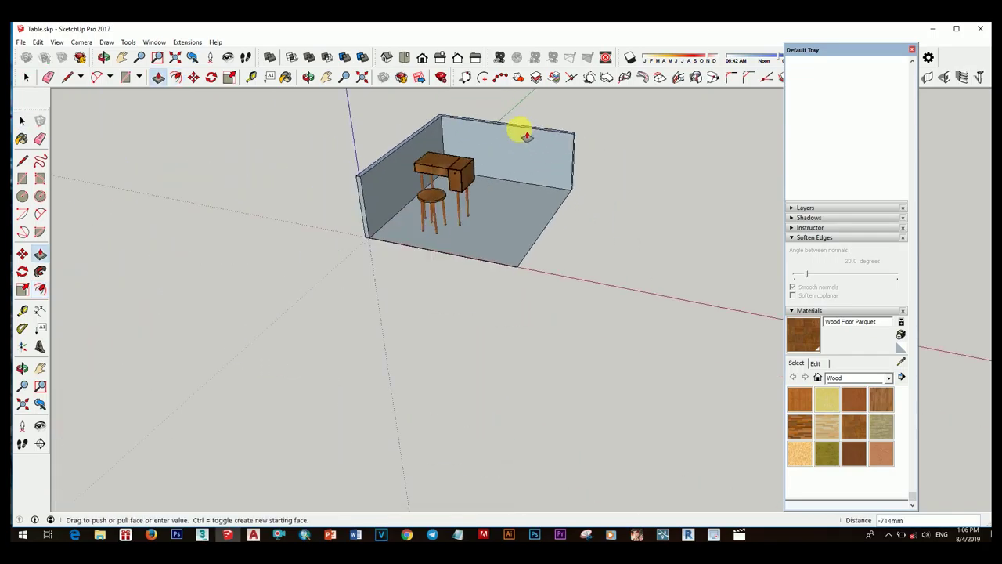
left_click(520, 169)
key("space")
Place the desk and stool against the back wall.
mouse_move(567, 291)
middle_mouse_down()
mouse_move(496, 292)
mouse_move(507, 353)
middle_mouse_up()
scroll(488, 309, "up", 2)
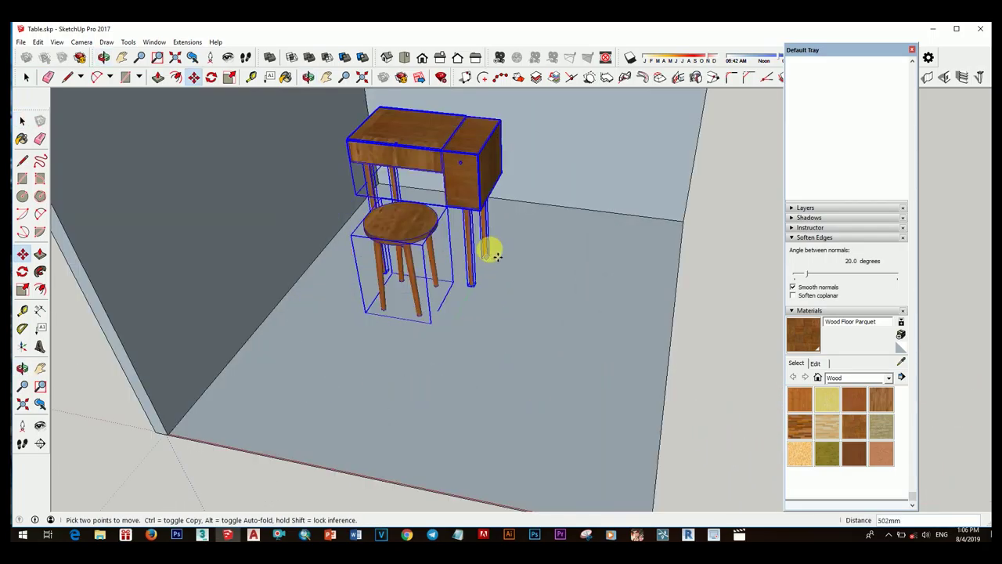
left_click(512, 214)
scroll(506, 266, "down", 3)
key("space")
Paint the floor with the Wood Floor material.
scroll(482, 365, "up", 2)
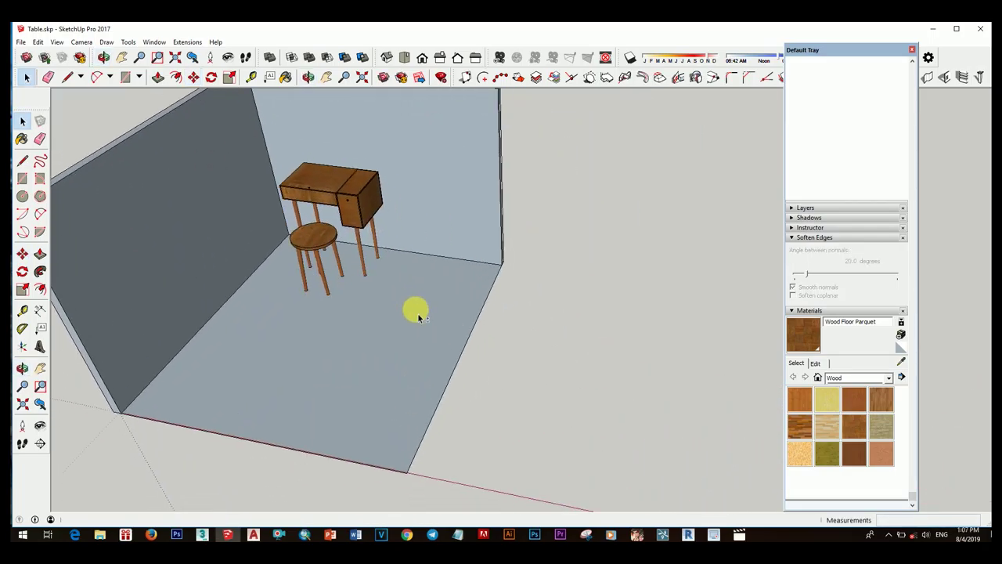
left_click(886, 400)
left_click(478, 382)
key("space")
scroll(462, 344, "down", 3)
mouse_move(447, 302)
middle_mouse_down()
mouse_move(470, 309)
mouse_move(366, 328)
mouse_move(419, 347)
middle_mouse_up()
middle_click_drag(527, 440, 506, 451)
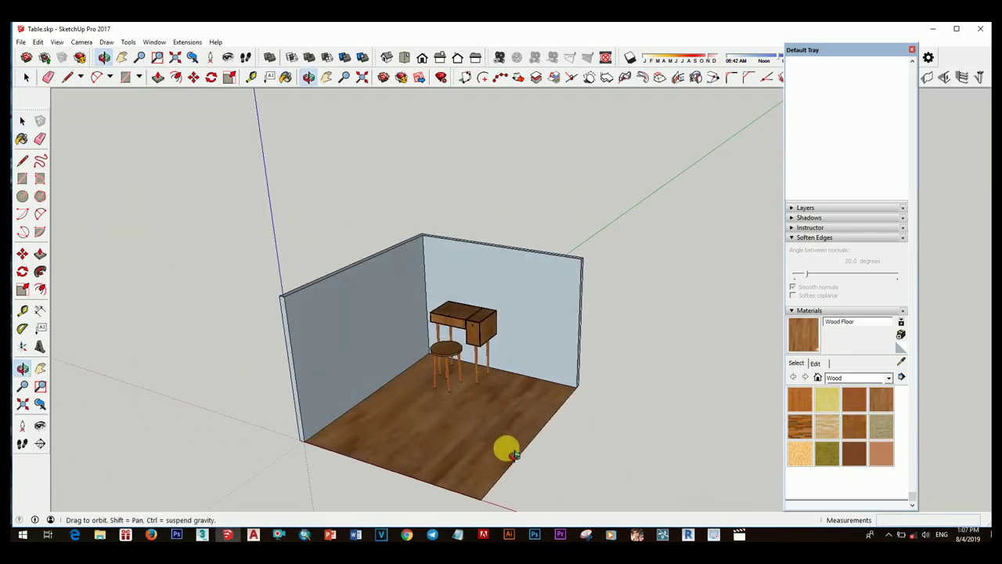
Paint the left and back walls white with Color M00 from the Colors collection.
left_click(889, 377)
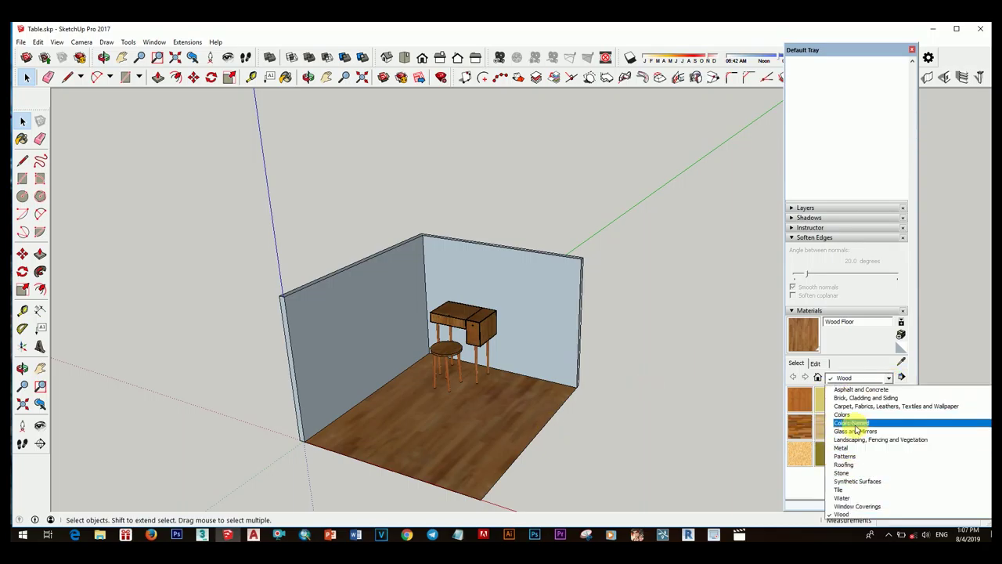
left_click(847, 416)
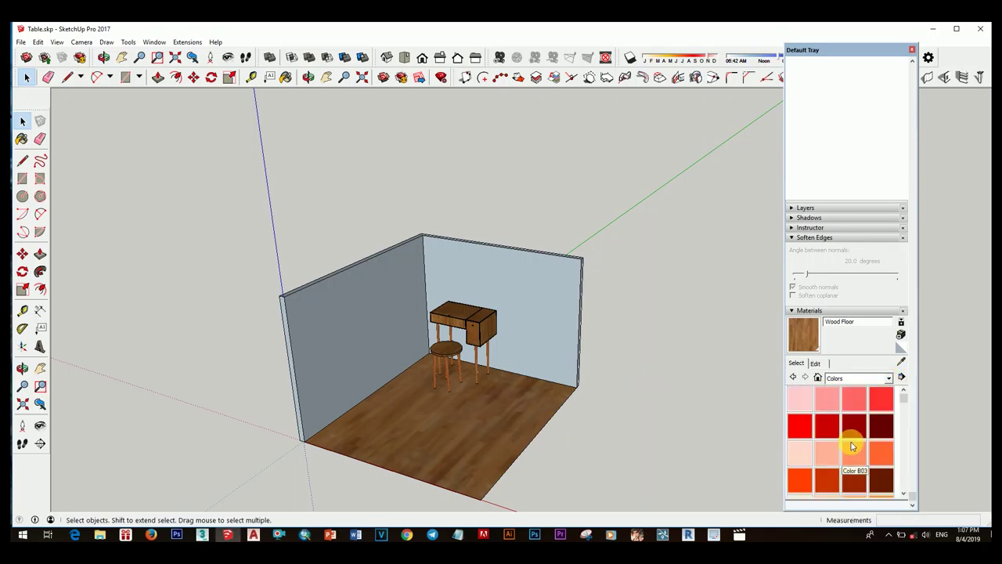
scroll(850, 444, "down", 3)
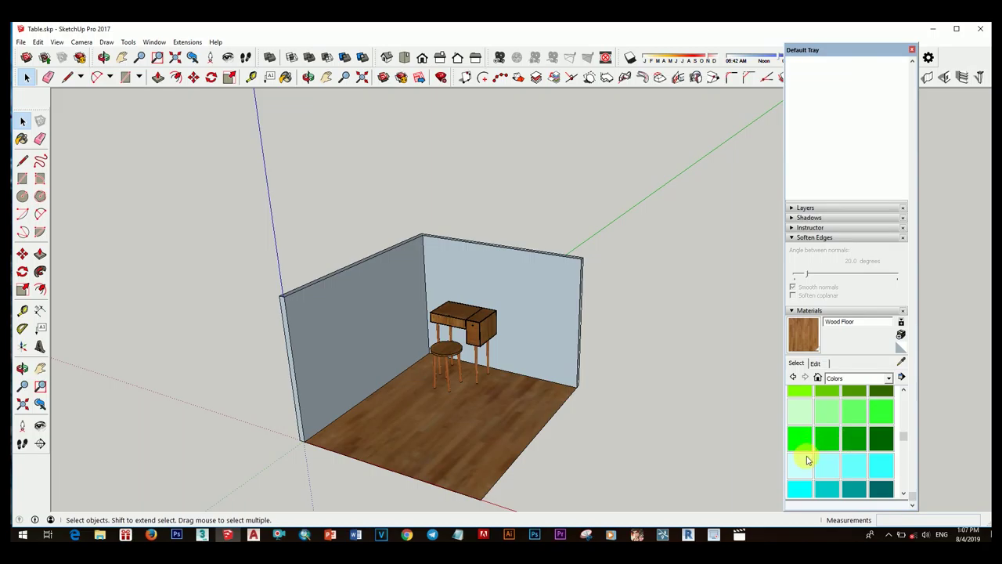
left_click(389, 299)
scroll(388, 320, "down", 3)
scroll(823, 463, "down", 3)
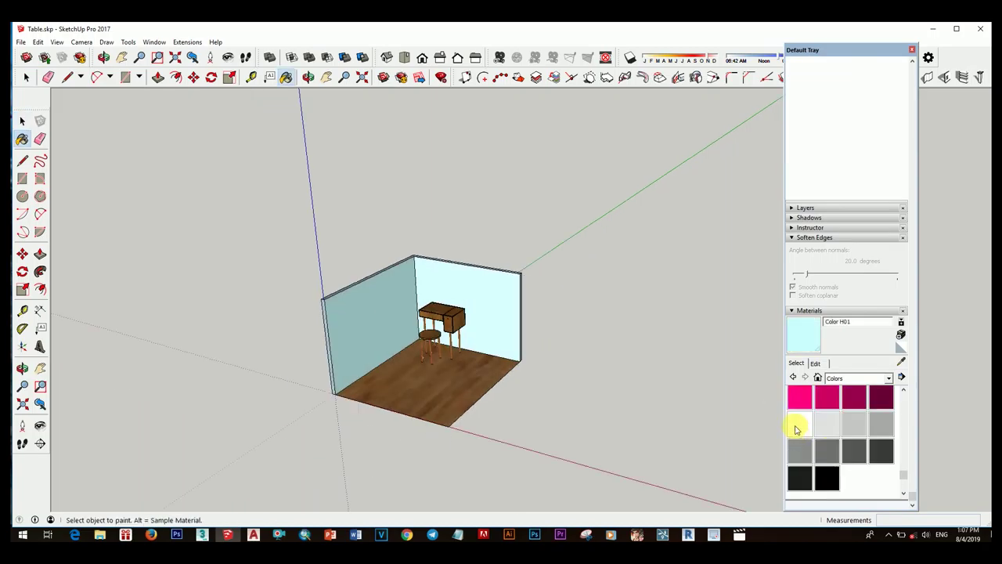
left_click(799, 423)
left_click(382, 312)
left_click(382, 312)
mouse_move(382, 312)
middle_mouse_down()
mouse_move(402, 325)
mouse_move(541, 340)
mouse_move(587, 329)
mouse_move(410, 253)
mouse_move(550, 290)
mouse_move(465, 336)
mouse_move(576, 320)
mouse_move(528, 286)
mouse_move(649, 325)
middle_mouse_up()
Orbit into the room interior to check the white walls.
key("space")
scroll(571, 318, "up", 5)
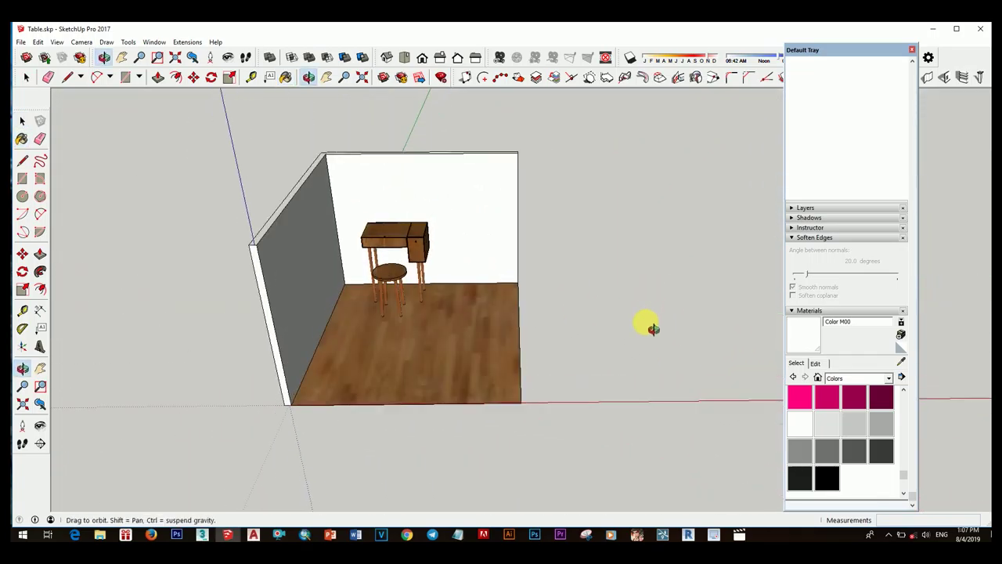
scroll(457, 300, "up", 3)
scroll(402, 232, "up", 2)
mouse_move(402, 232)
middle_mouse_down()
mouse_move(410, 223)
mouse_move(463, 240)
mouse_move(436, 391)
mouse_move(230, 152)
middle_mouse_up()
scroll(446, 257, "down", 3)
left_click_drag(229, 149, 565, 436)
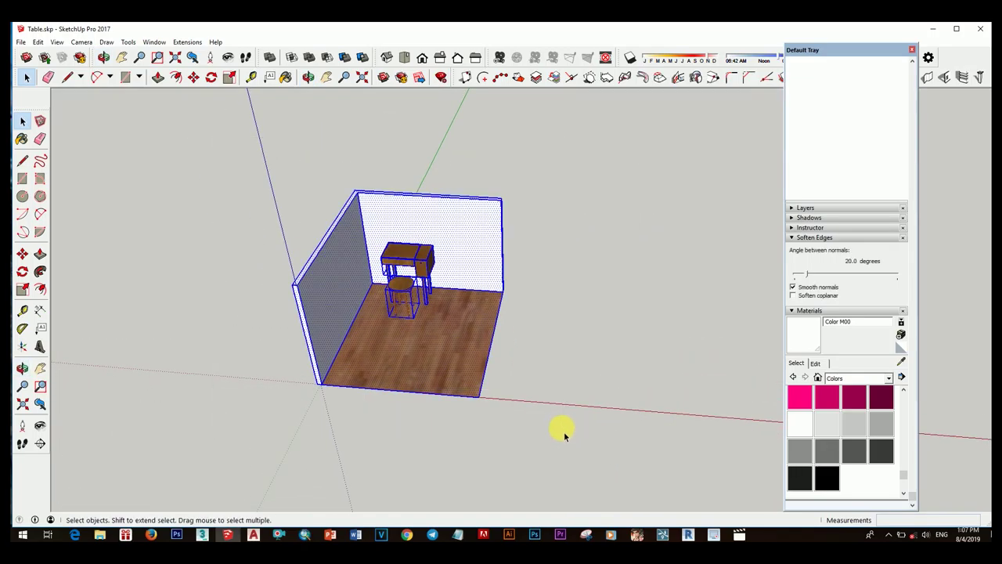
left_click(584, 309)
scroll(583, 309, "up", 5)
mouse_move(447, 332)
middle_mouse_down()
mouse_move(447, 253)
mouse_move(436, 274)
middle_mouse_up()
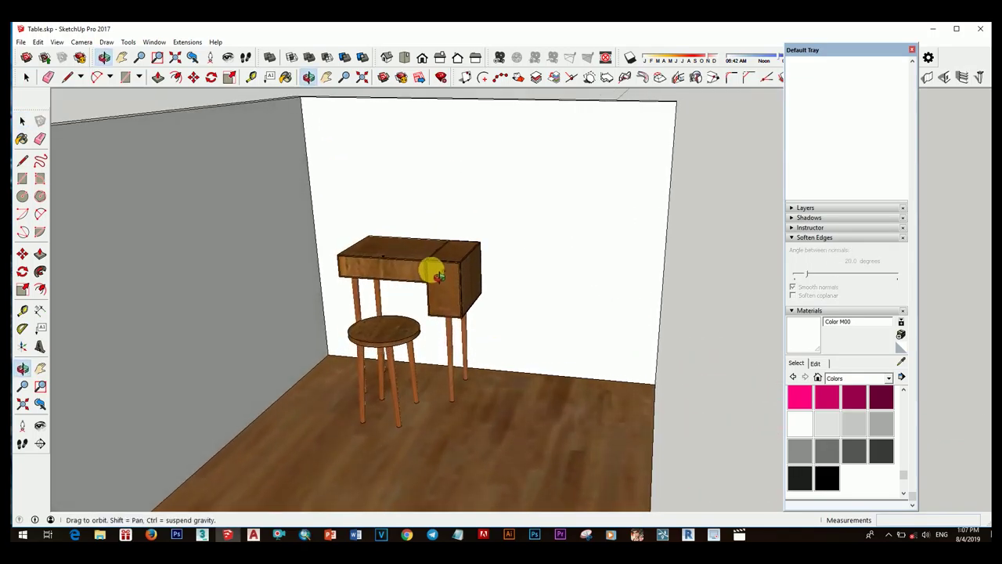
Select the desk and stool together and adjust their position.
left_click_drag(559, 448, 556, 448)
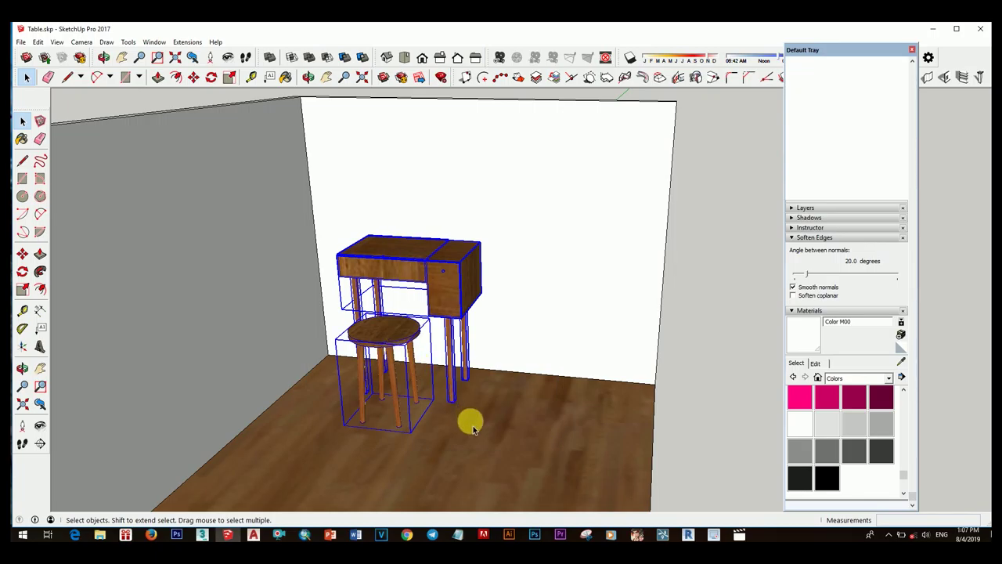
key("m")
left_click(403, 438)
key("space")
scroll(447, 264, "up", 5)
Rotate the desk lid 90° upright about its back edge.
left_click(447, 264)
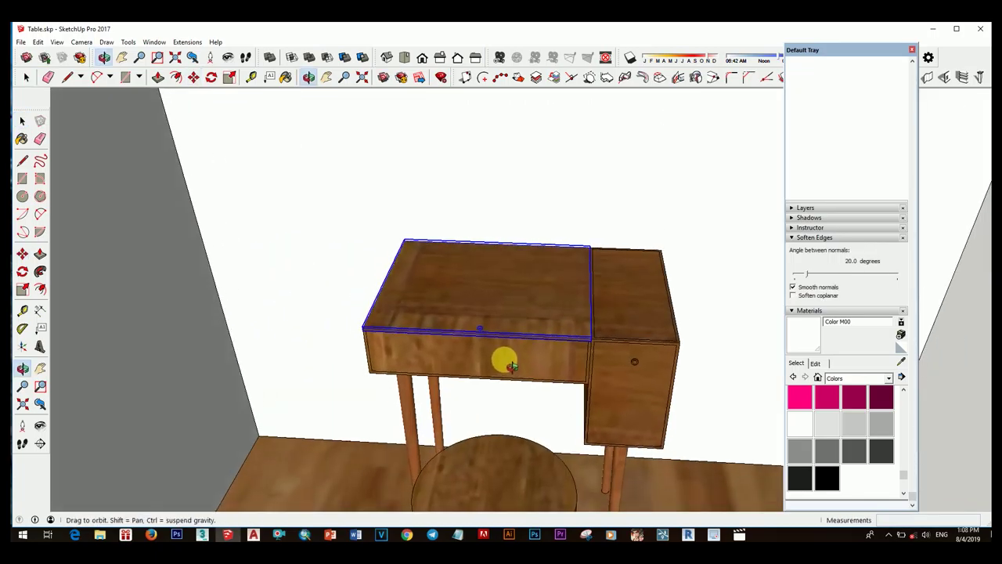
middle_click_drag(510, 358, 682, 361)
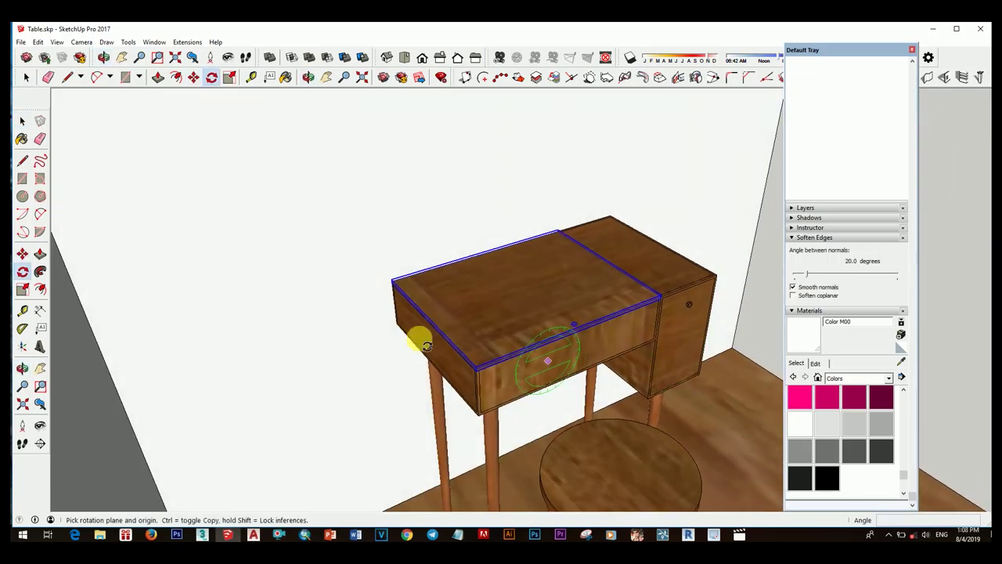
scroll(399, 301, "up", 3)
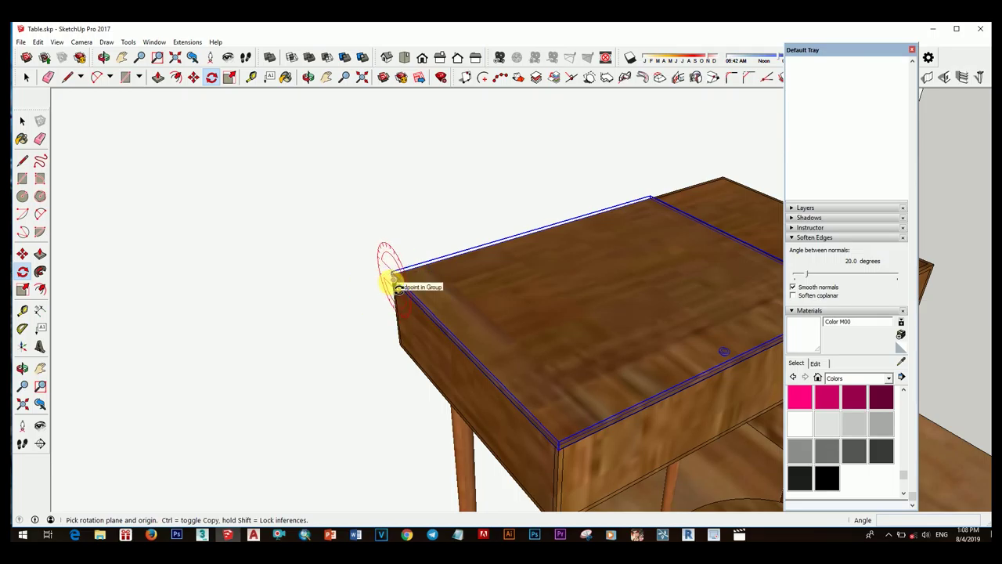
left_click(531, 419)
left_click(530, 299)
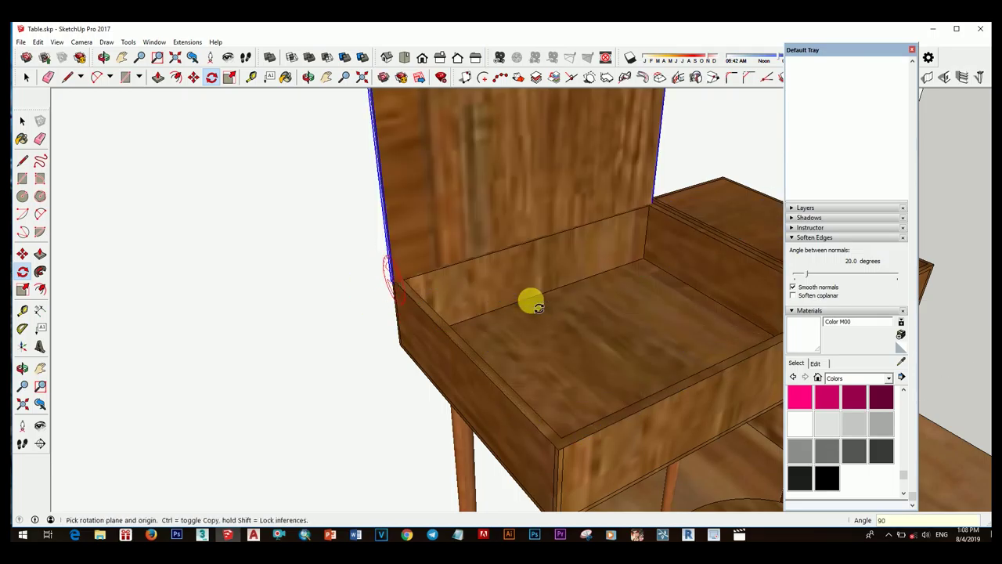
scroll(537, 326, "down", 5)
middle_click_drag(537, 327, 477, 320)
key("space")
middle_click_drag(589, 327, 563, 276)
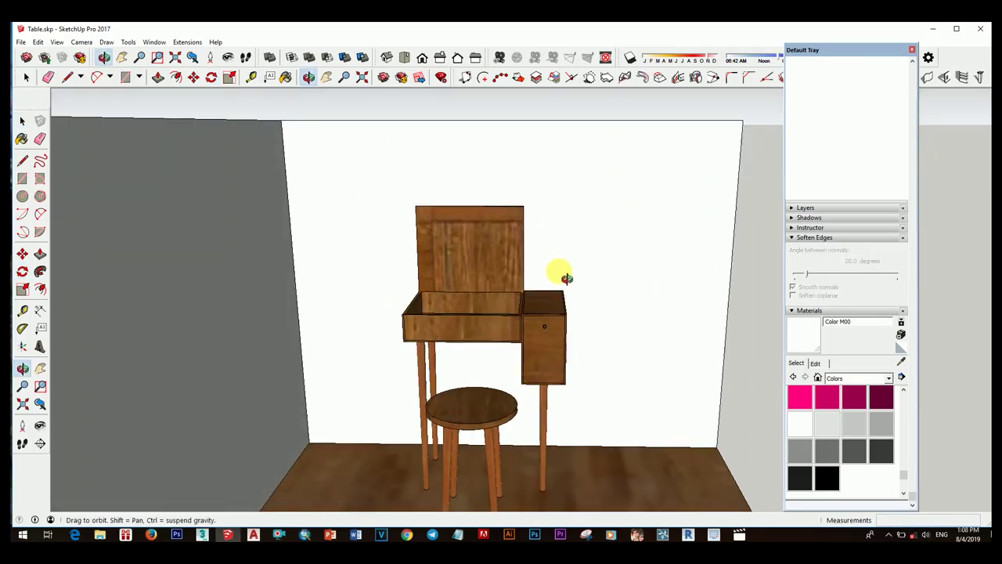
scroll(484, 281, "up", 4)
scroll(479, 272, "up", 2)
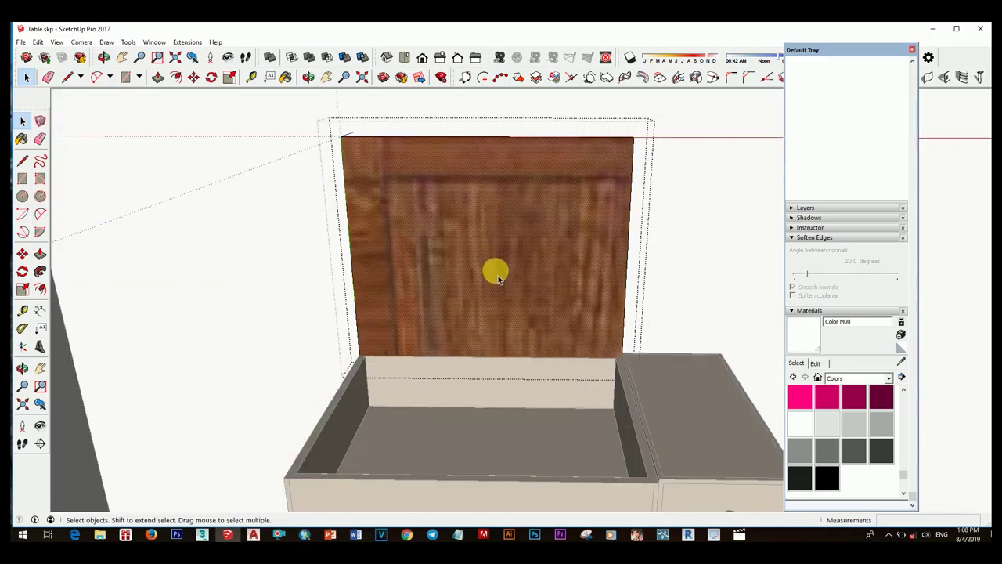
Offset the lid's face inward to inset a rectangular inner panel.
scroll(494, 271, "up", 2)
scroll(461, 253, "up", 2)
left_click(452, 113)
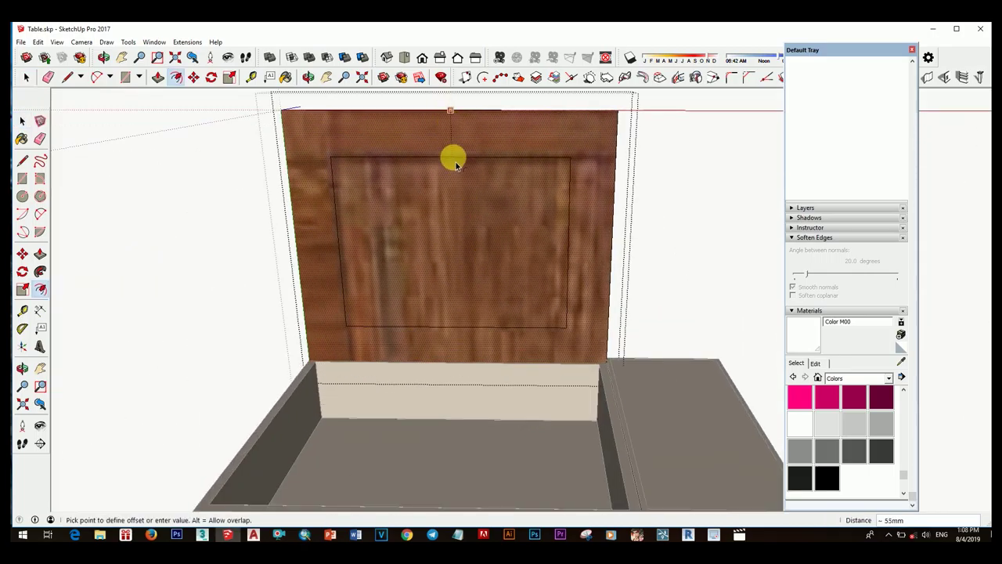
left_click(455, 164)
scroll(475, 235, "down", 2)
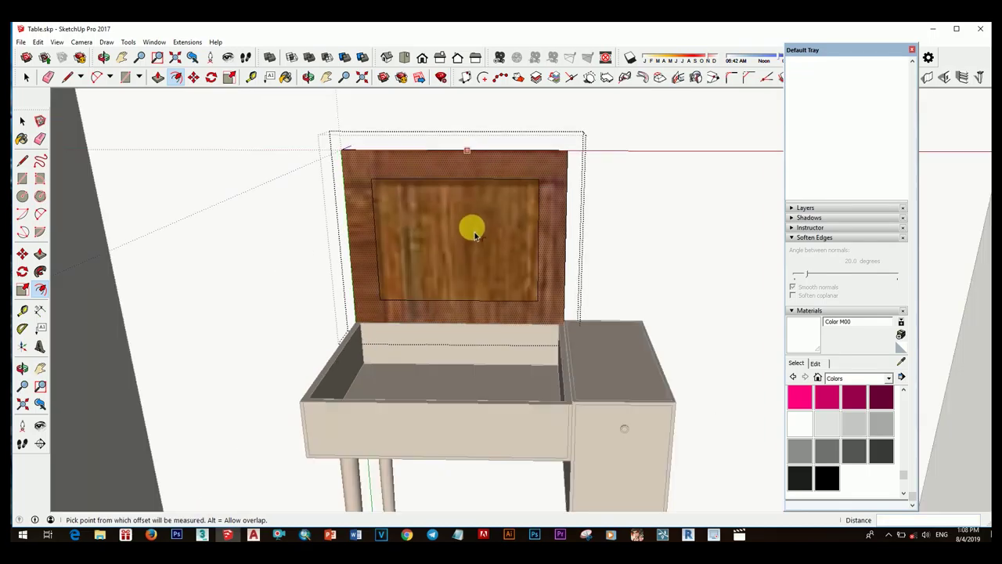
scroll(480, 247, "up", 2)
Push the inner panel 5 mm into the lid.
left_click(504, 264)
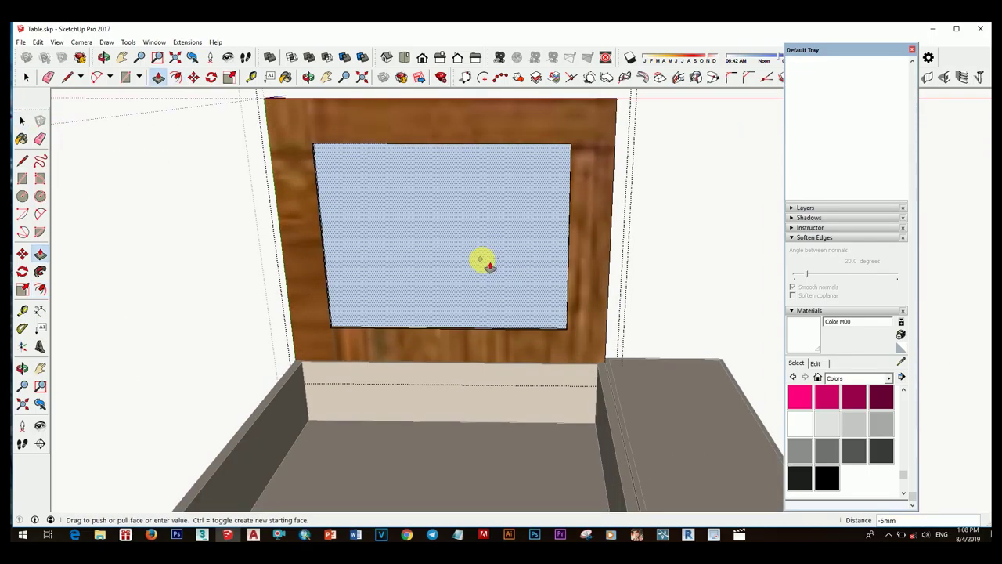
middle_click_drag(532, 250, 554, 192)
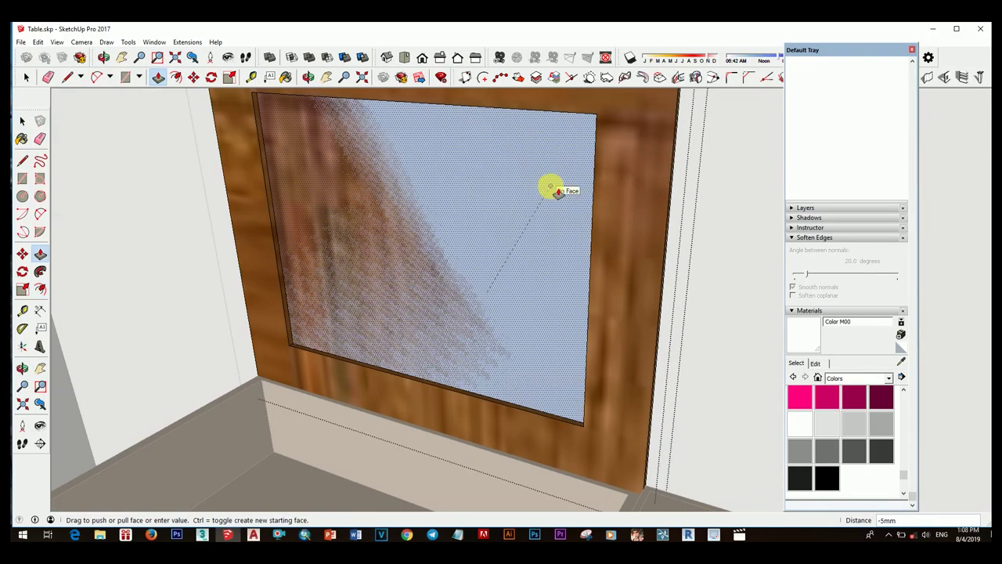
left_click(554, 192)
key("space")
middle_click_drag(446, 277, 409, 305)
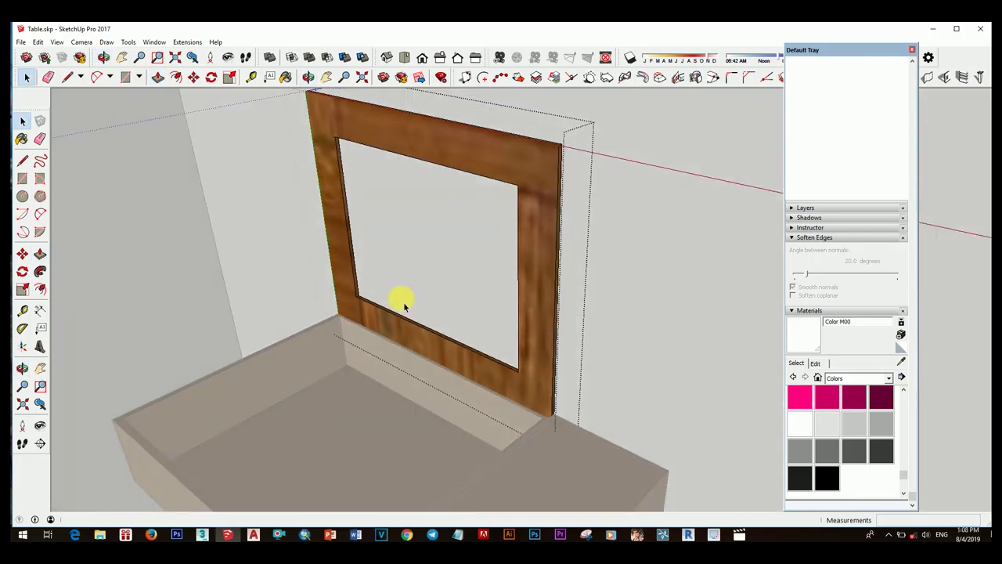
scroll(404, 302, "up", 2)
Deepen the inner panel recess to 10 mm with Push/Pull.
key("p")
double_click(467, 280)
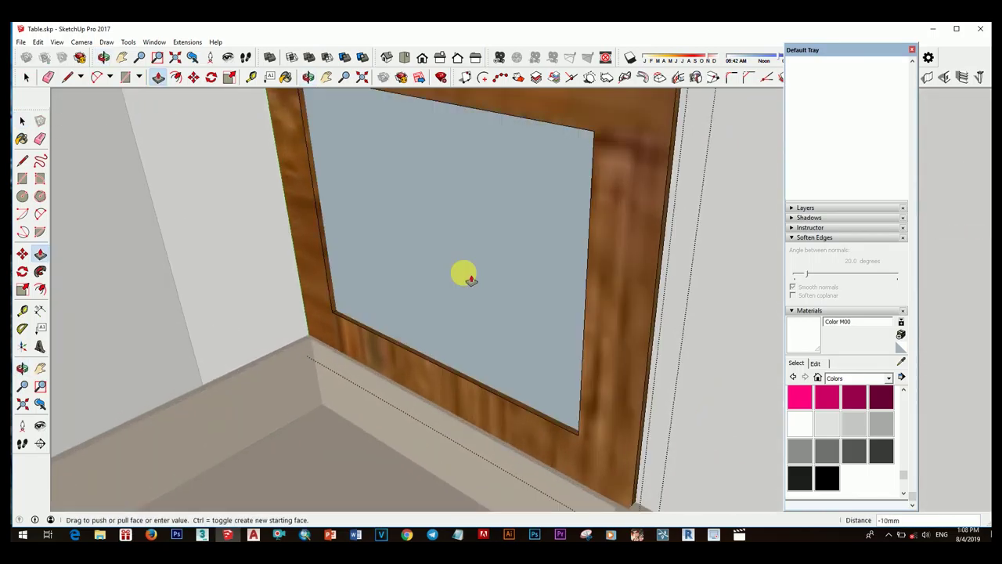
key("space")
scroll(466, 313, "down", 4)
scroll(548, 328, "down", 2)
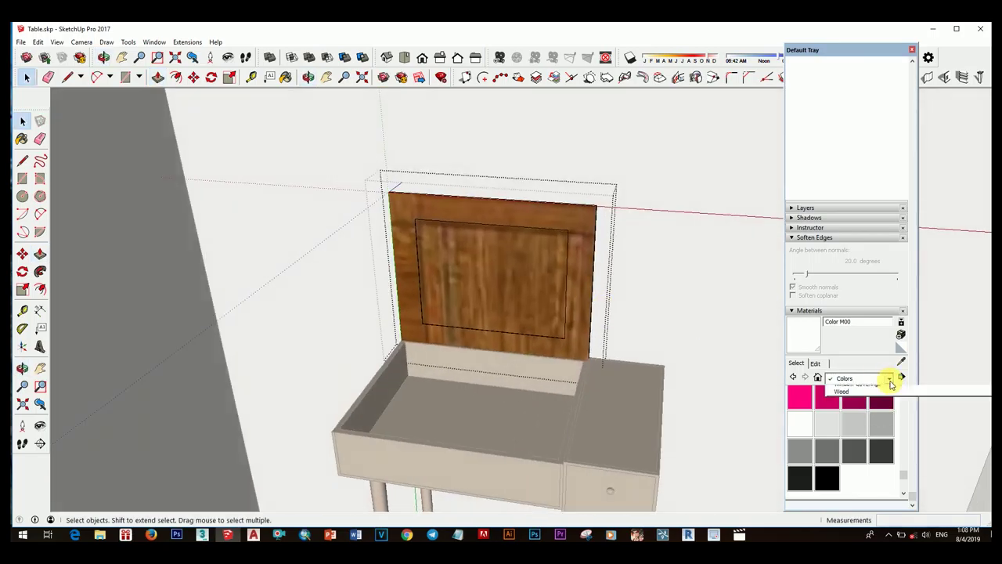
Try mirror and blue glass, then paint the inner panel Translucent Glass Tinted.
left_click(862, 432)
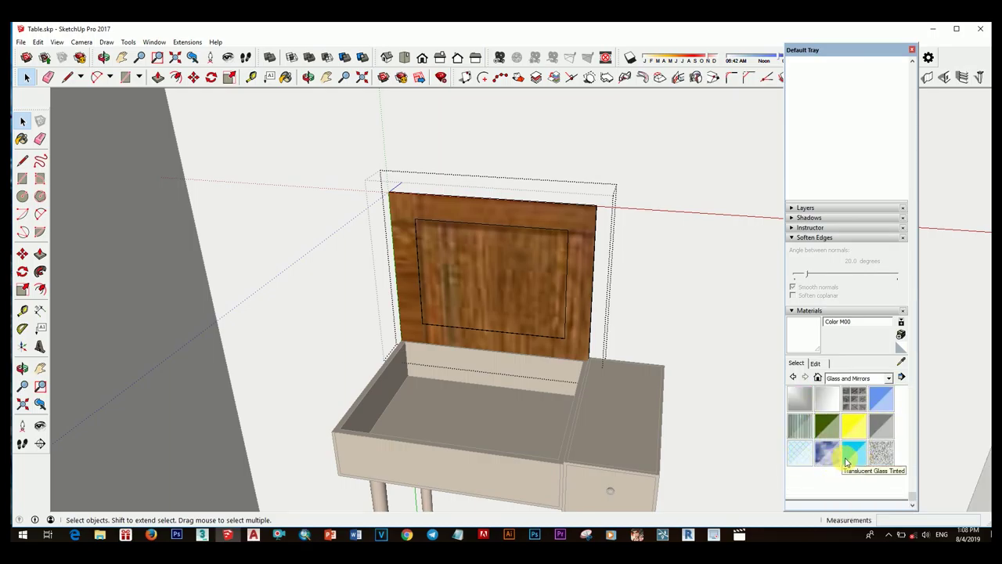
left_click(824, 399)
left_click(531, 326)
left_click(856, 400)
left_click(552, 329)
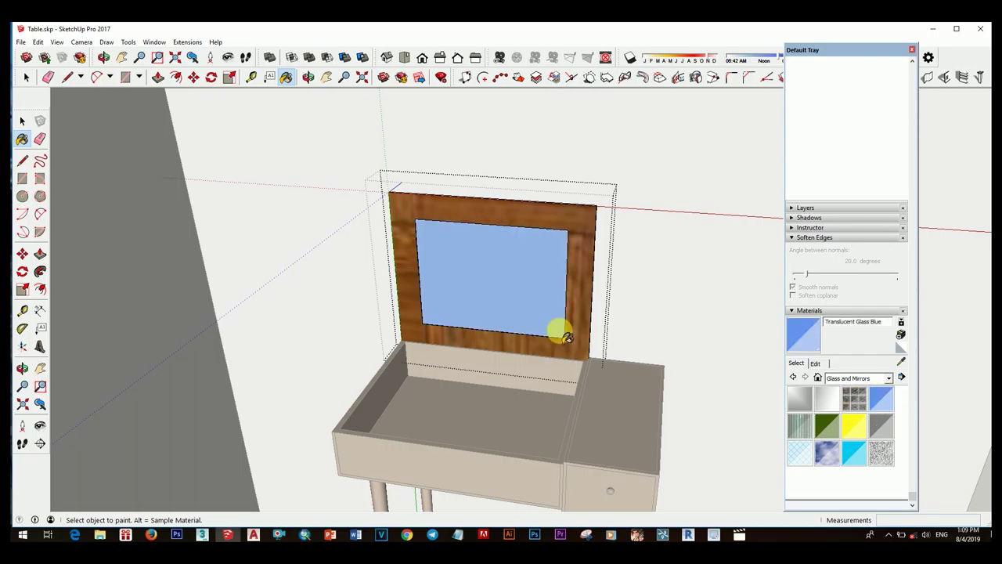
left_click(855, 452)
left_click(540, 321)
key("space")
Orbit around the room, select the mirror lid group, and view the vanity from the front.
scroll(708, 313, "down", 5)
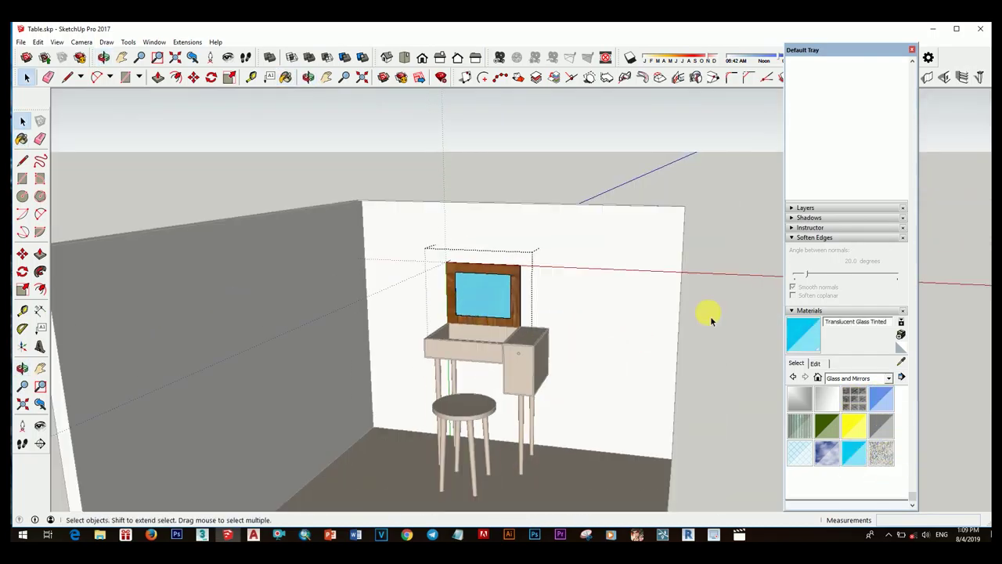
middle_click_drag(707, 313, 416, 306)
scroll(503, 351, "up", 8)
scroll(504, 351, "down", 4)
mouse_move(503, 351)
middle_mouse_down()
mouse_move(391, 297)
mouse_move(463, 298)
mouse_move(454, 331)
middle_mouse_up()
left_click(436, 293)
scroll(454, 330, "down", 2)
scroll(454, 331, "down", 3)
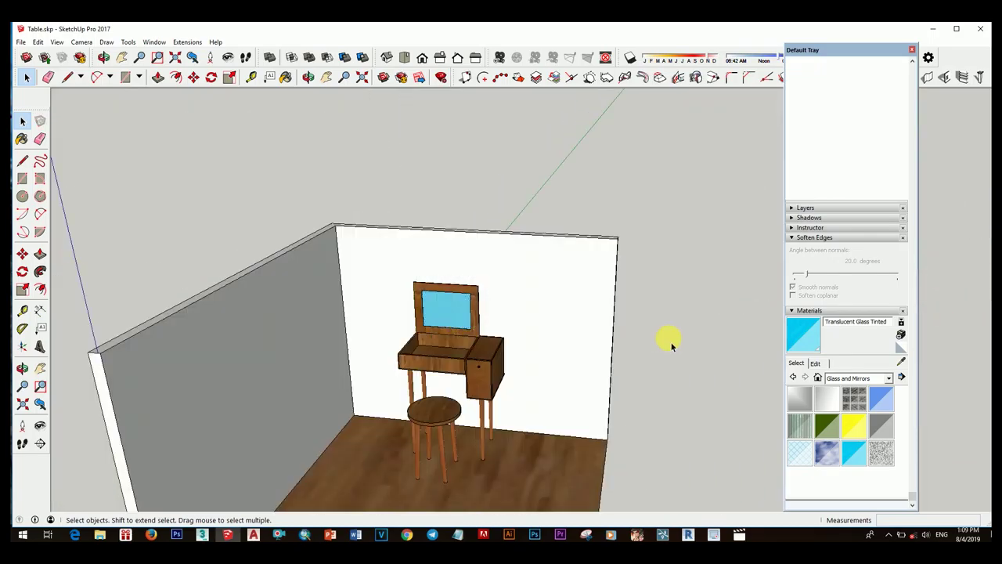
middle_click_drag(667, 339, 470, 268)
scroll(470, 268, "up", 3)
scroll(459, 336, "down", 2)
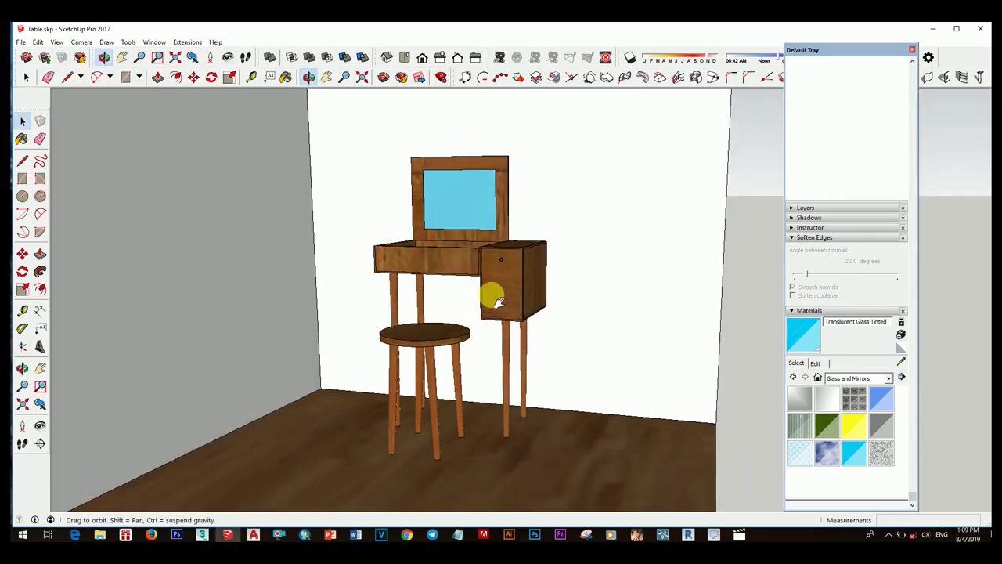